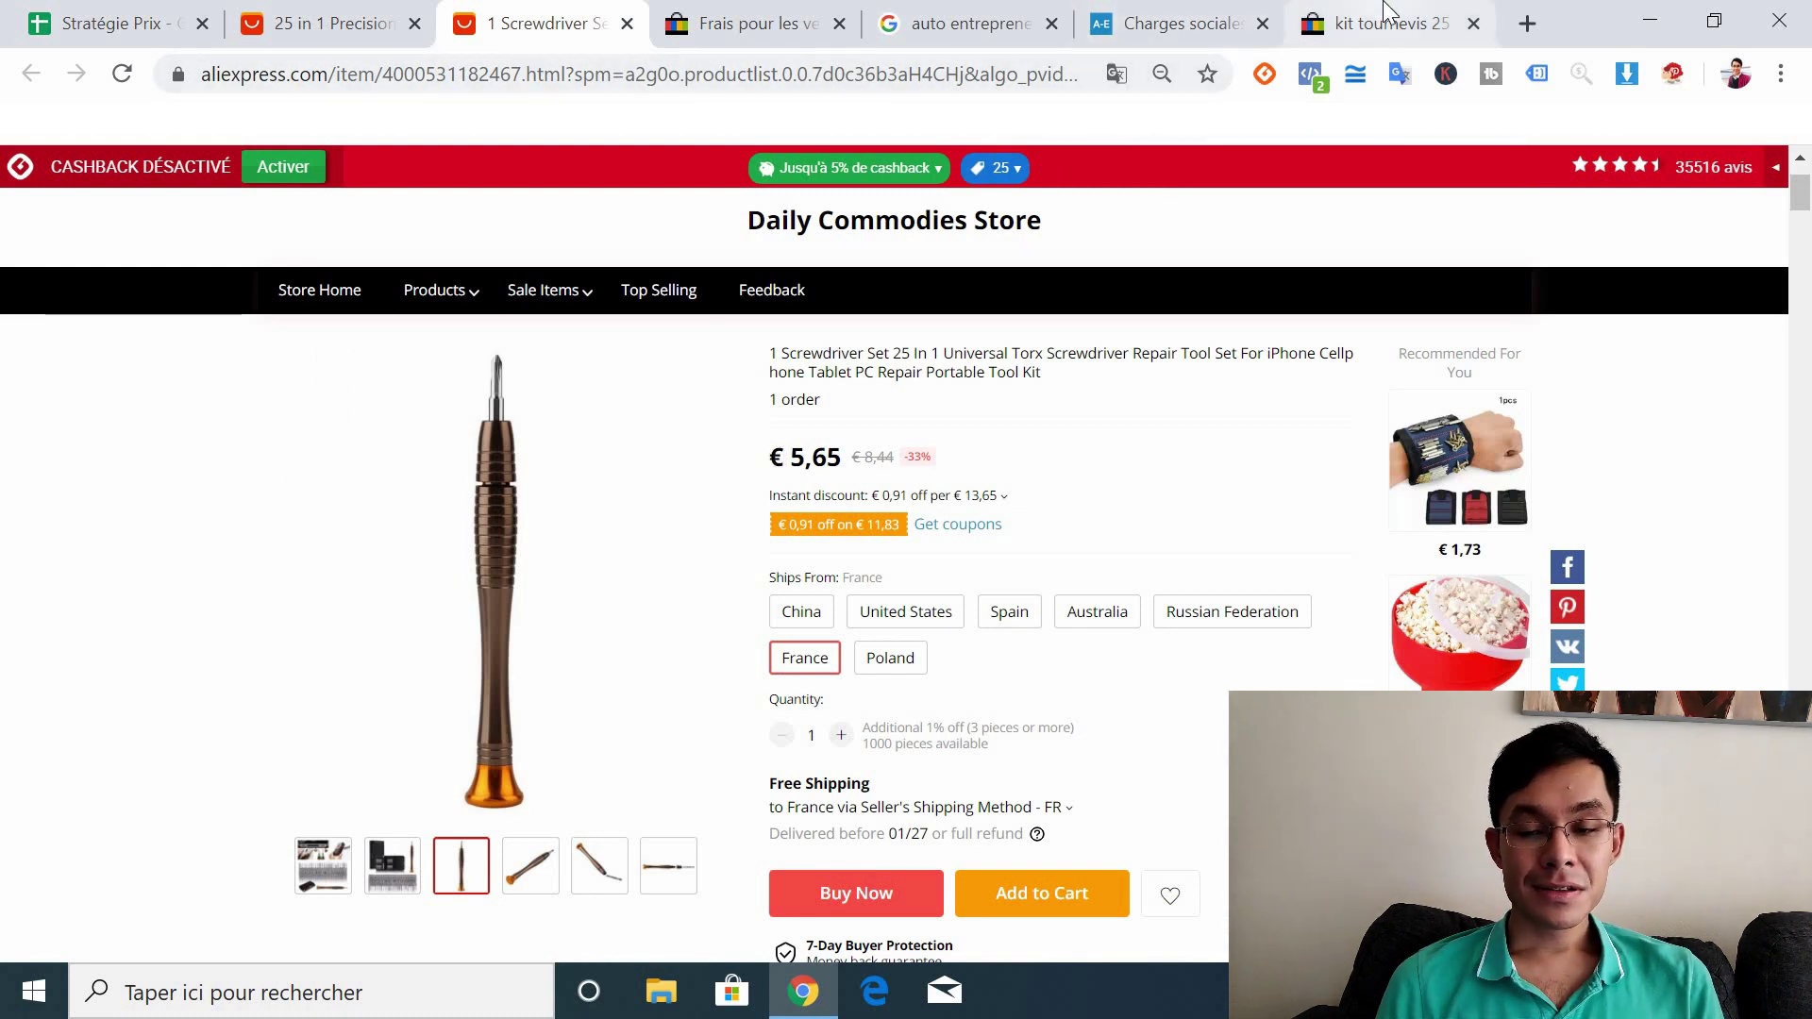
Review the prices, shipping costs and sales of competing listings in the eBay results for "kit tournevis 25"
click(1386, 9)
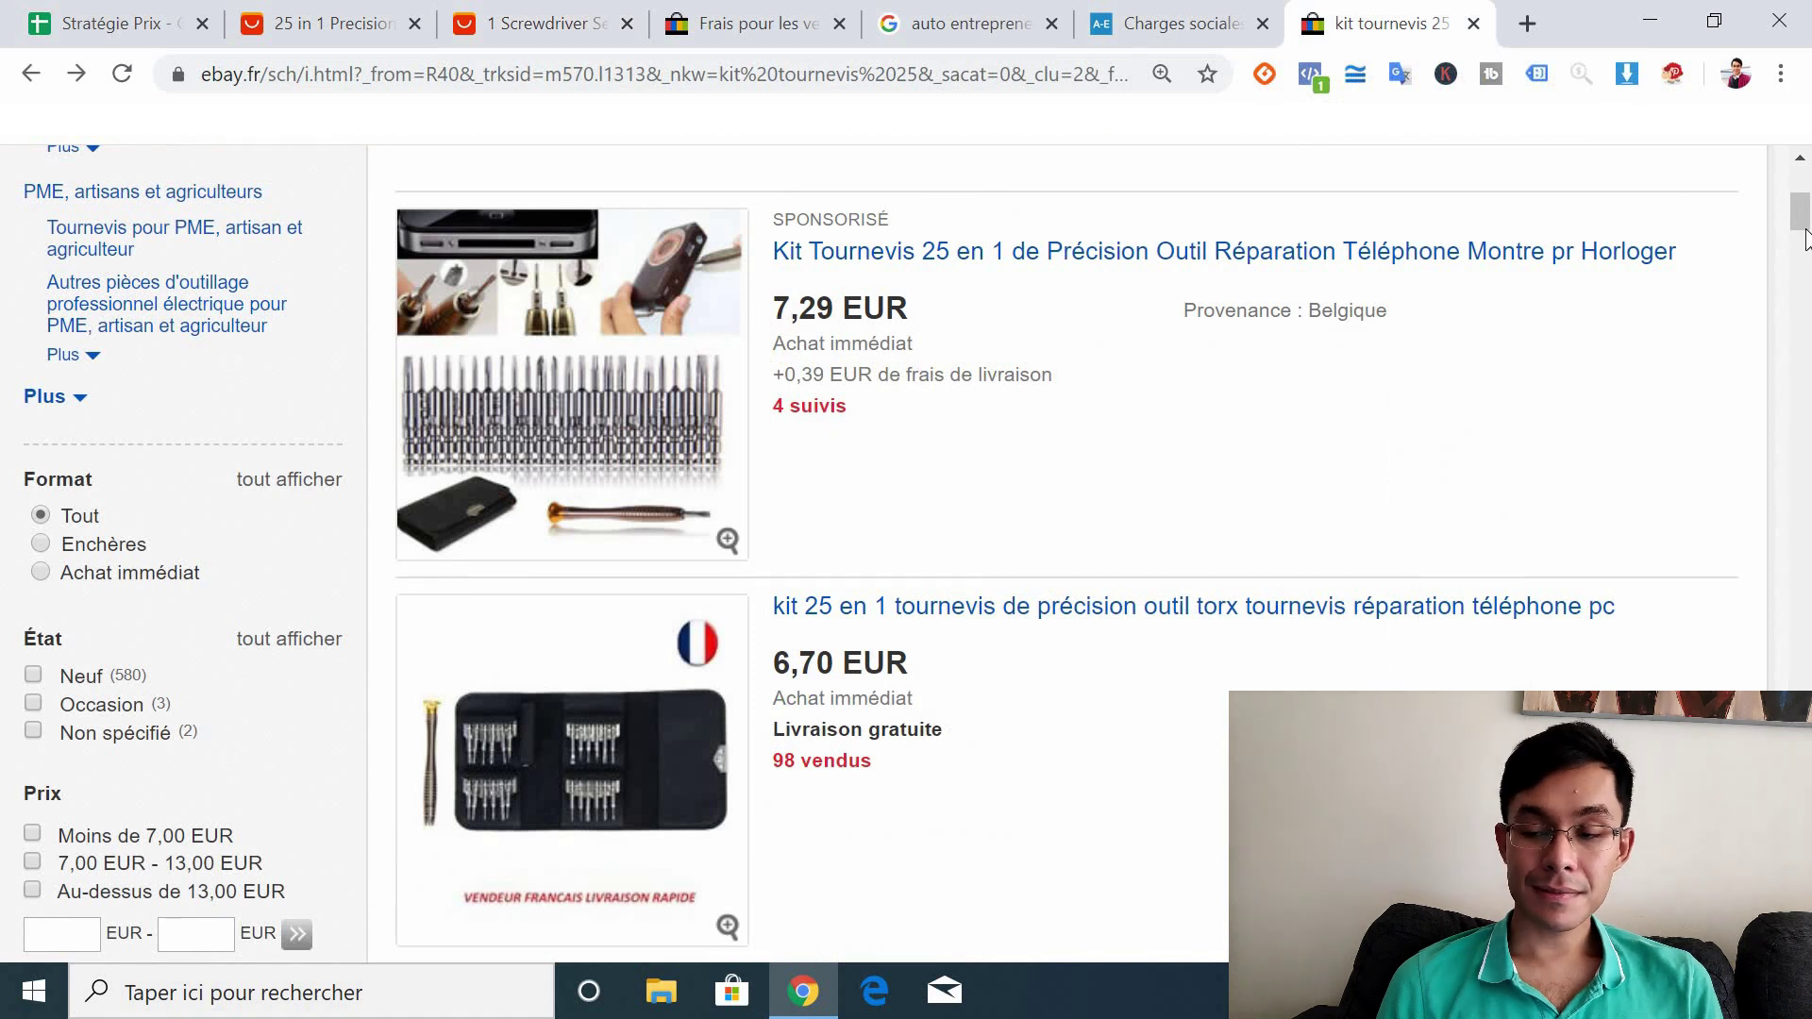
drag(1804, 238, 1801, 200)
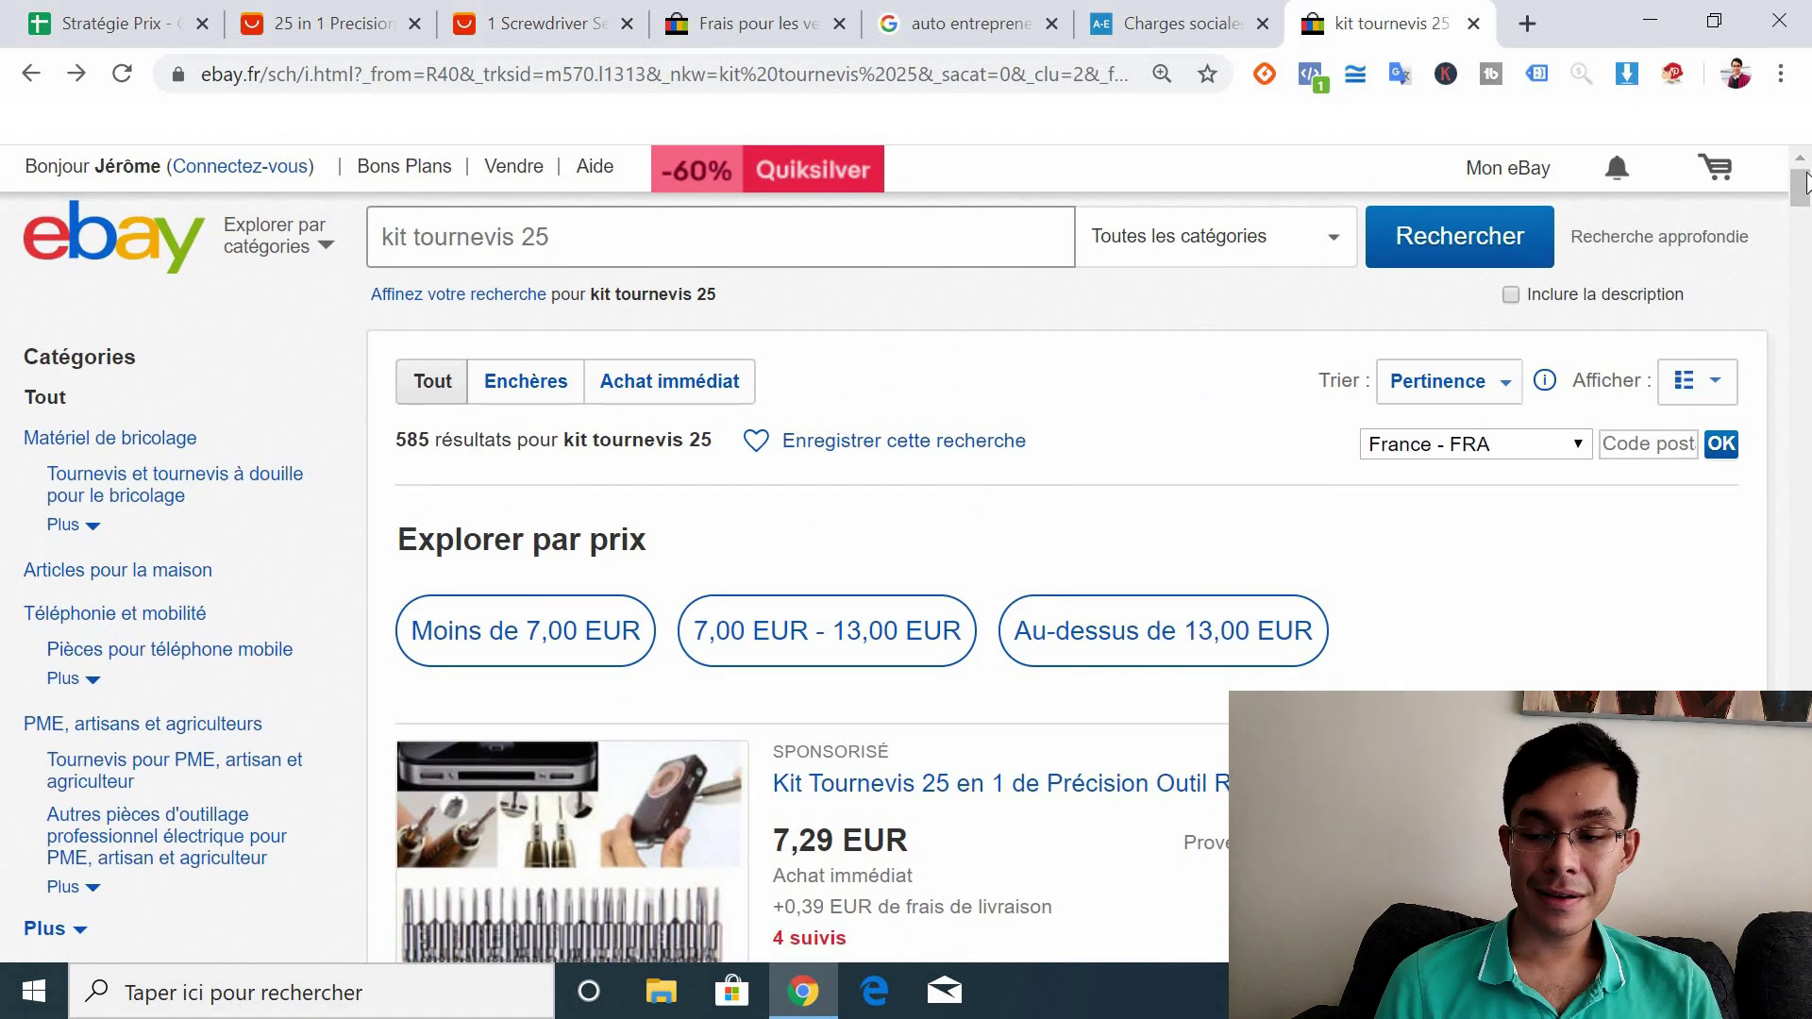
drag(1804, 182, 1802, 219)
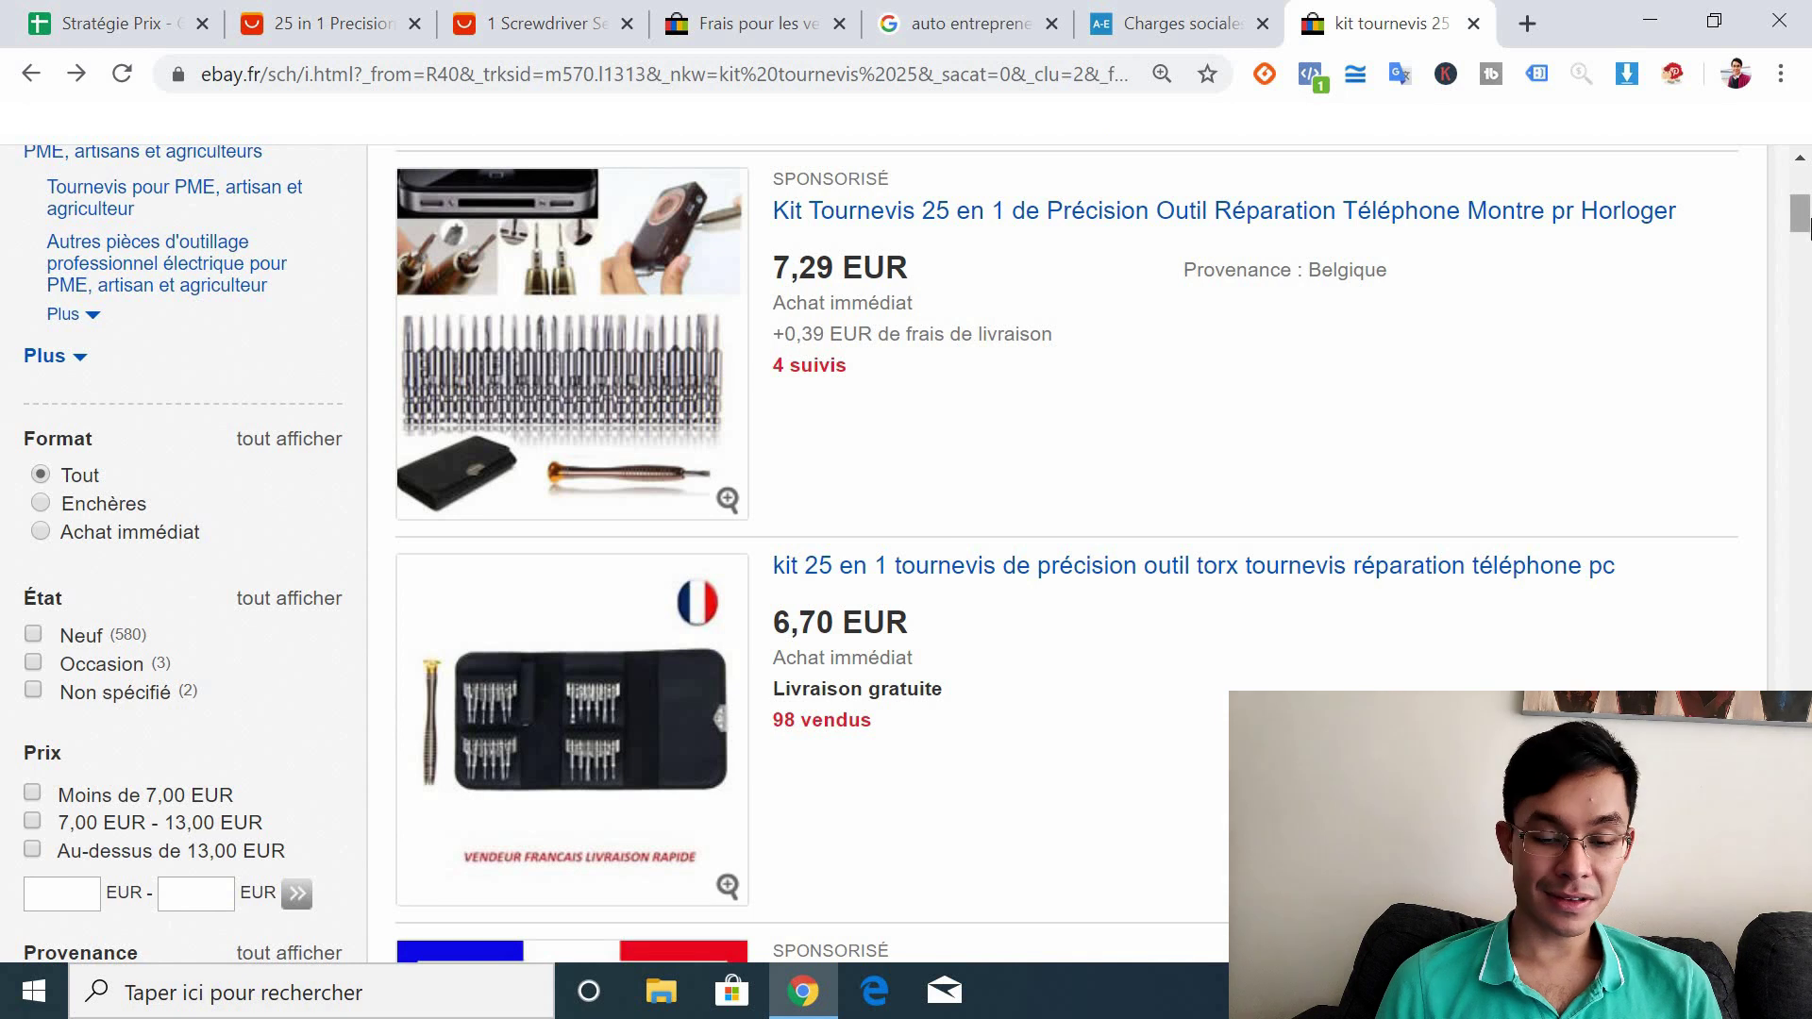
drag(1807, 227, 1806, 252)
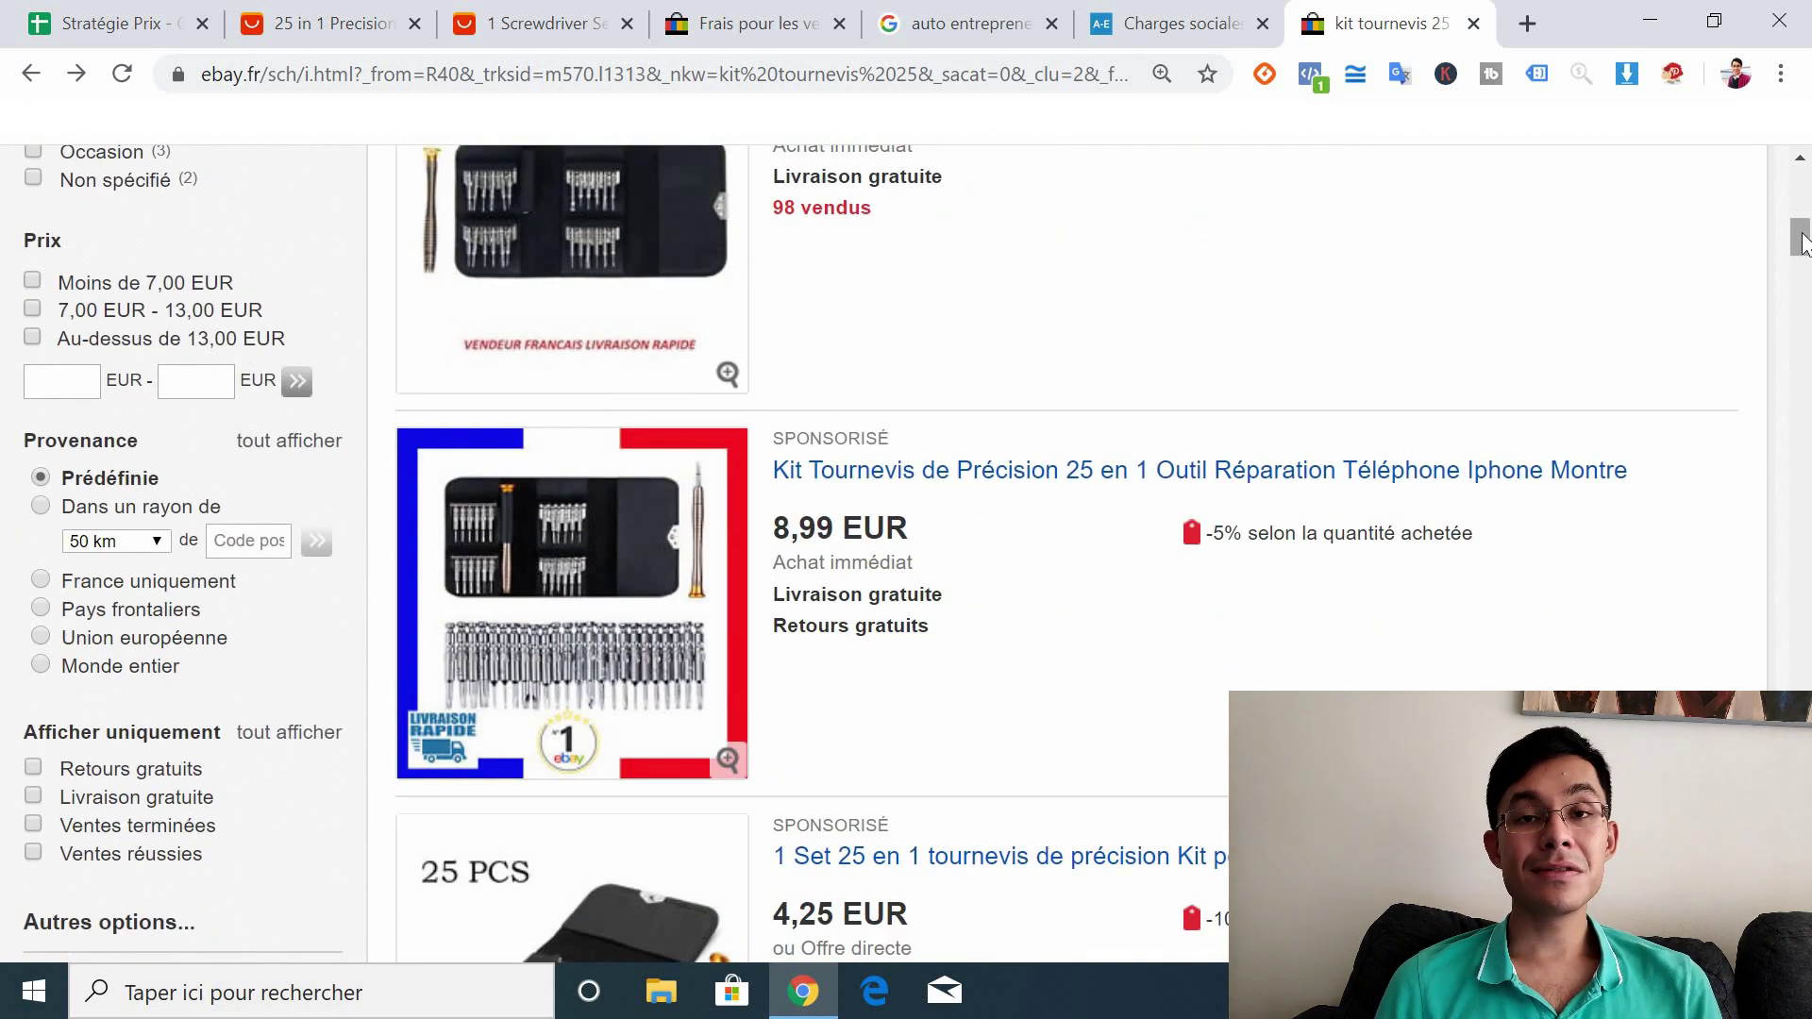
drag(1802, 242, 1802, 228)
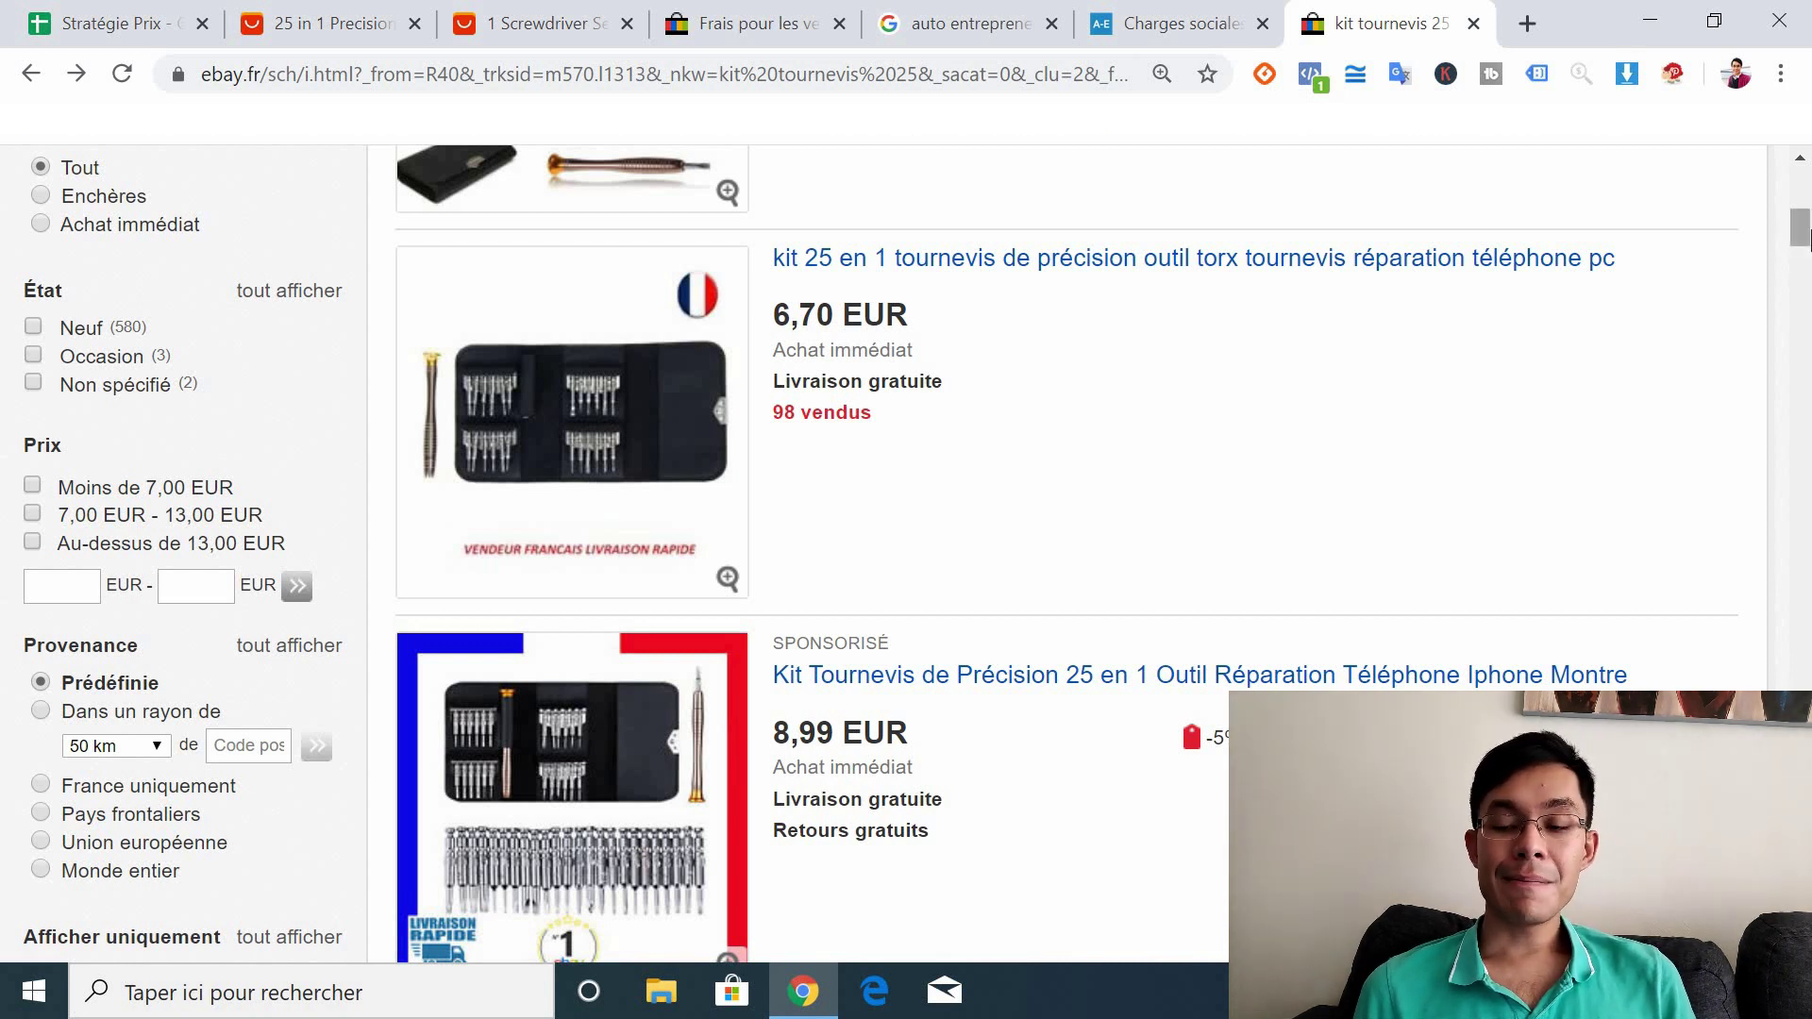
scroll(1805, 237, up, 6)
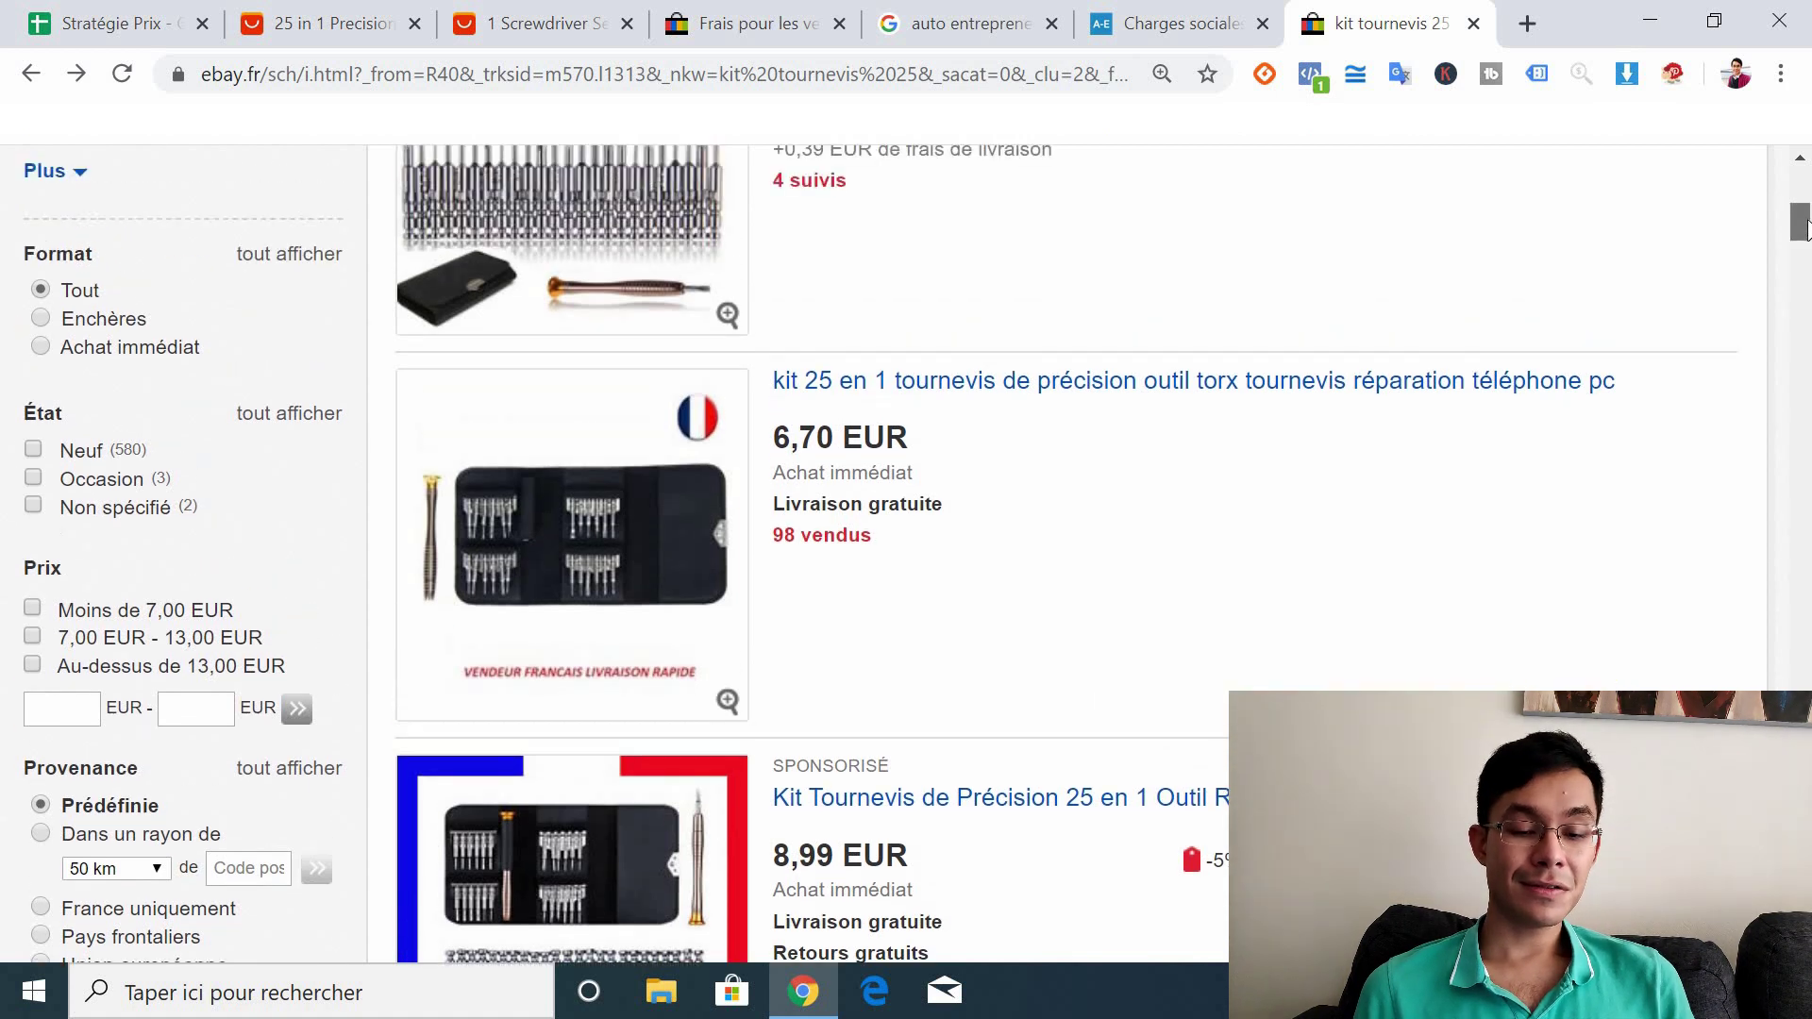
scroll(1804, 238, down, 5)
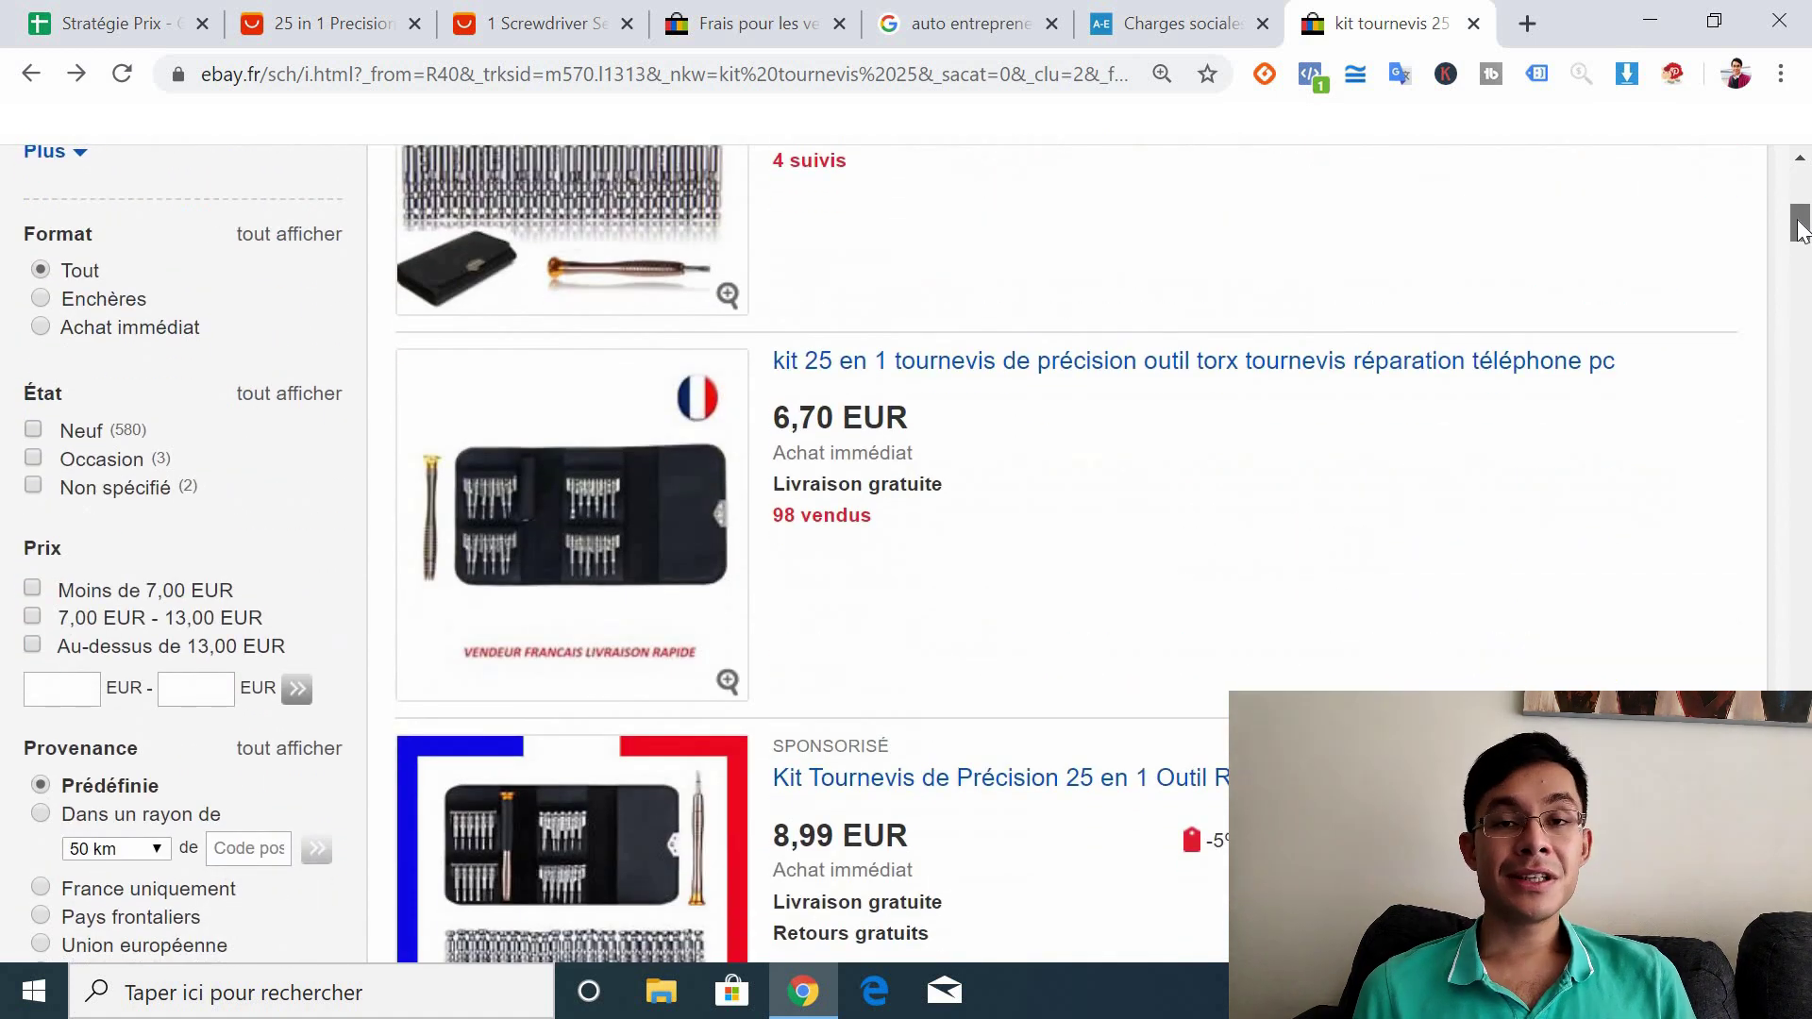
scroll(1803, 224, up, 3)
scroll(1802, 231, down, 2)
scroll(1803, 231, up, 3)
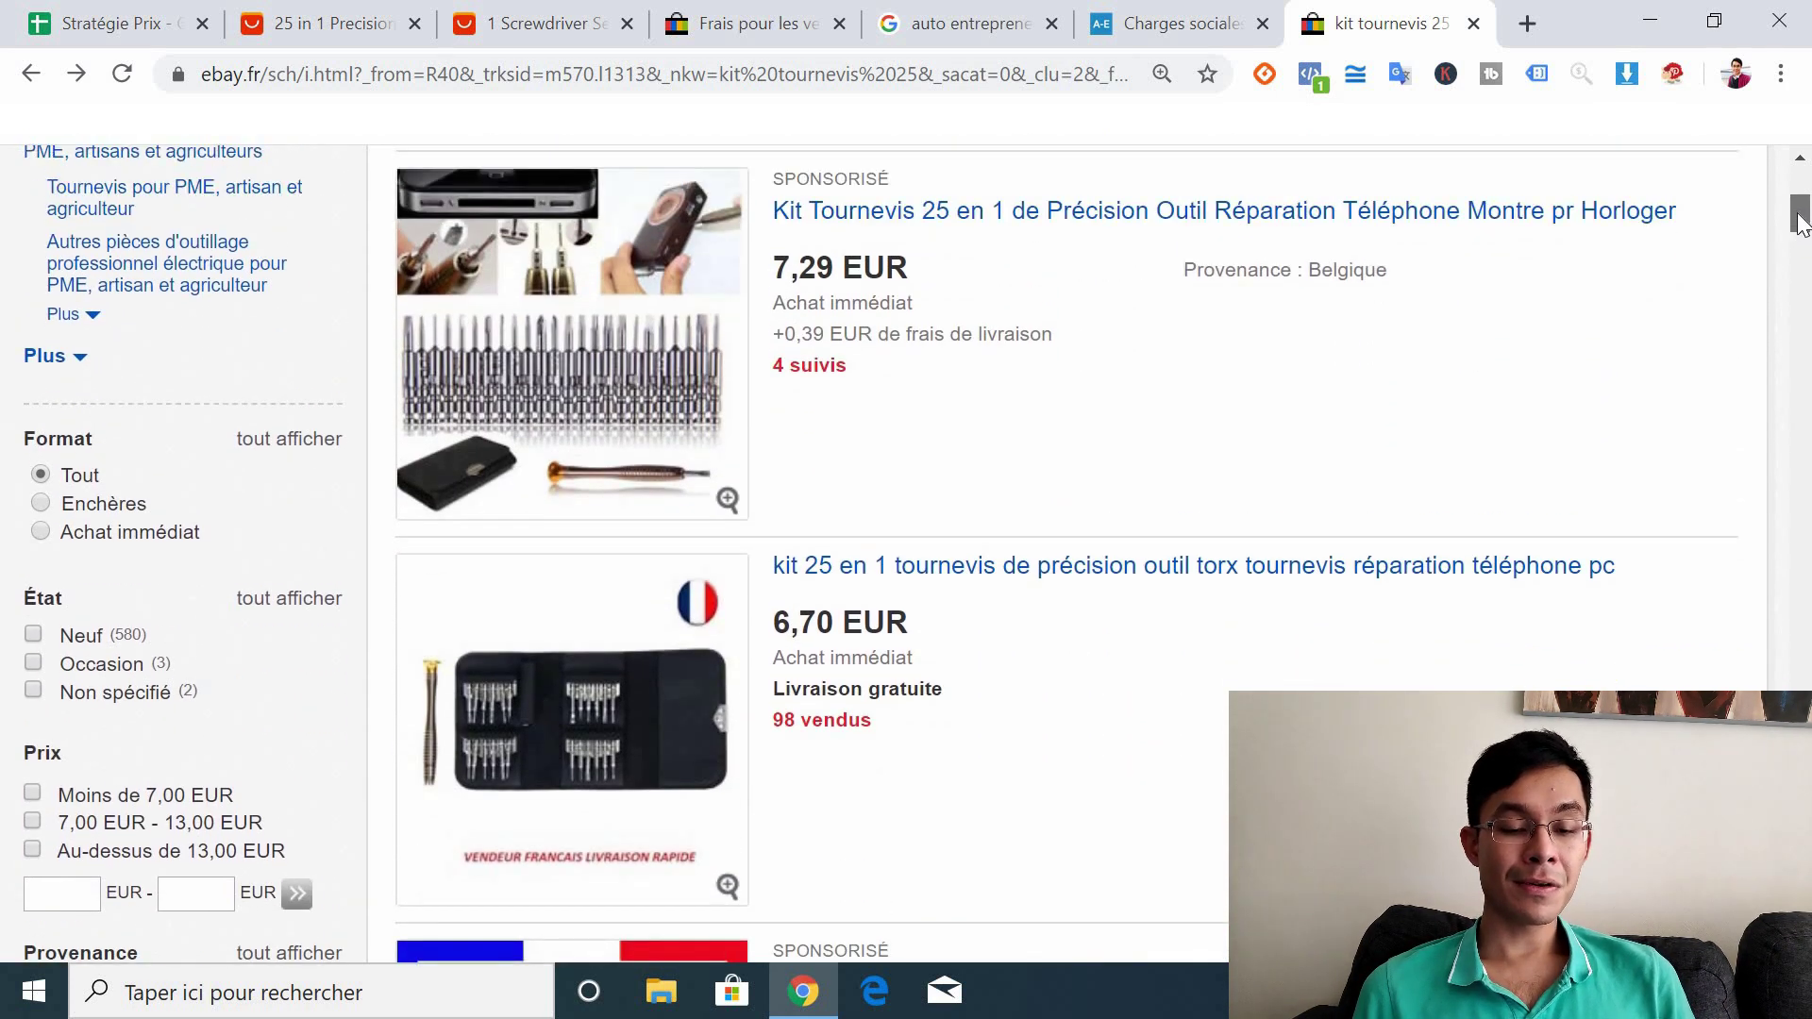
scroll(1802, 228, down, 2)
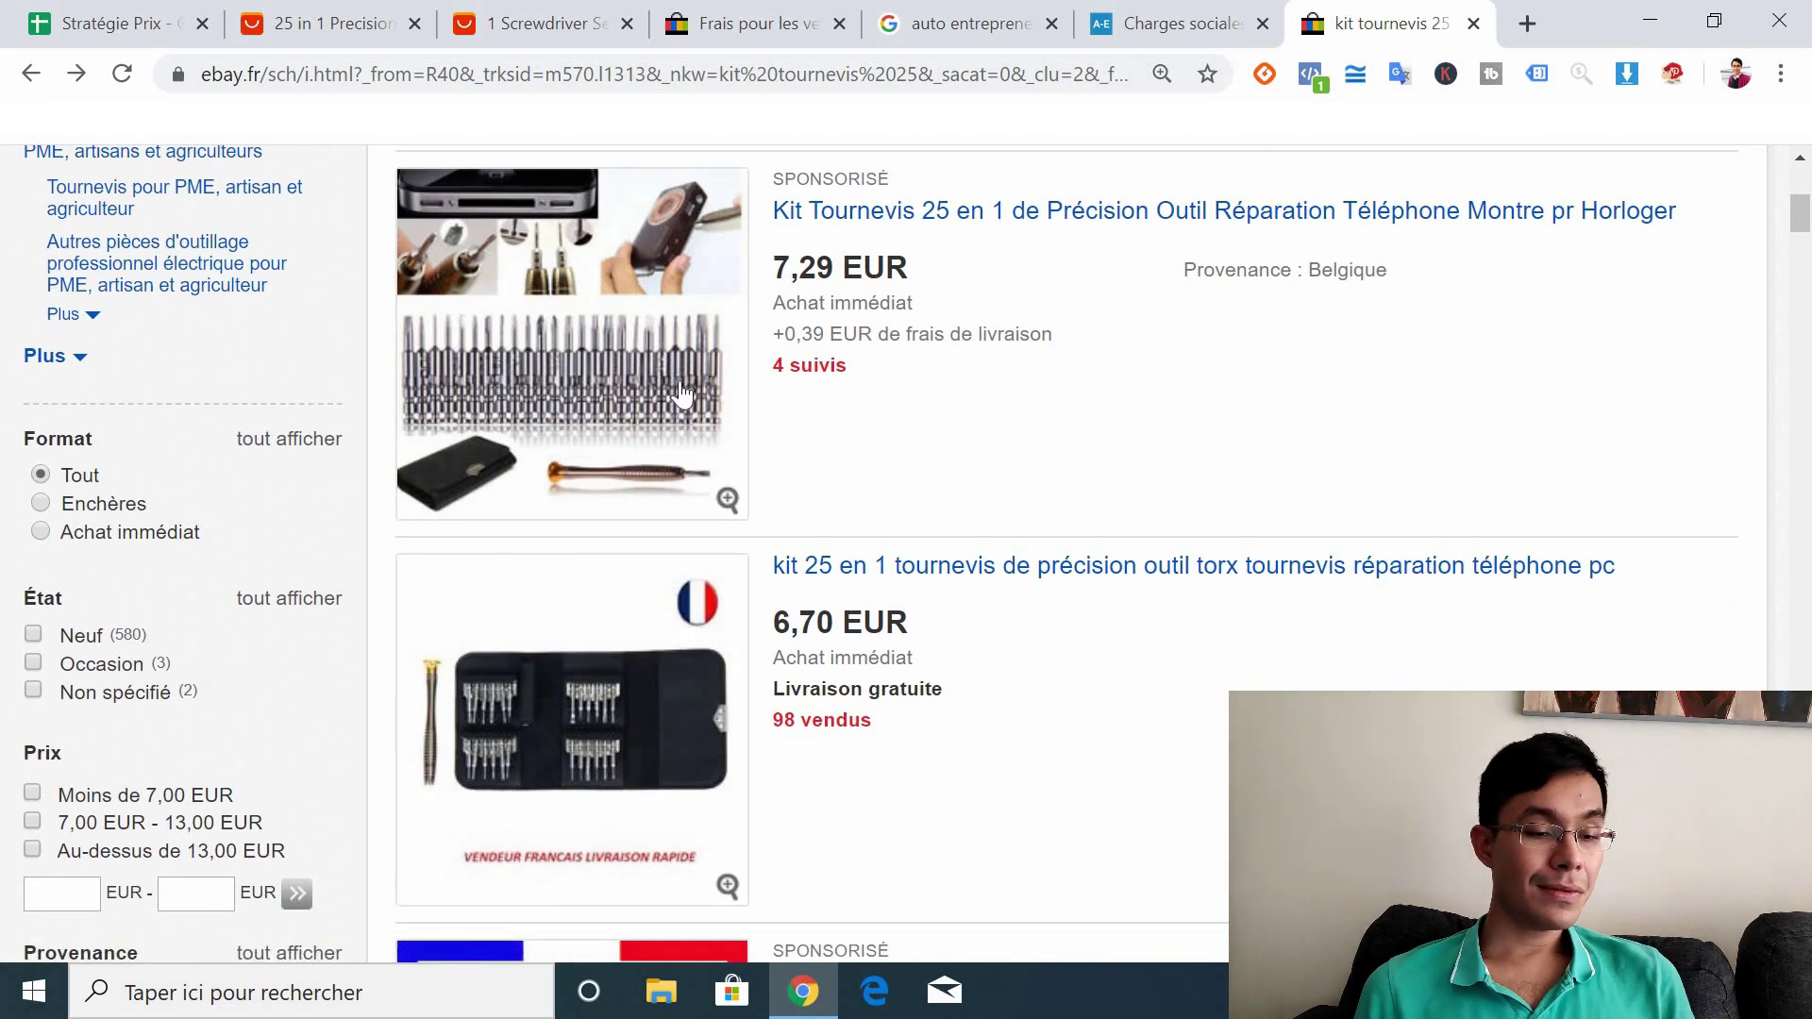
Switch to the Stratégie Prix spreadsheet and examine the Profit Net and % profit values for both suppliers
click(321, 21)
click(97, 17)
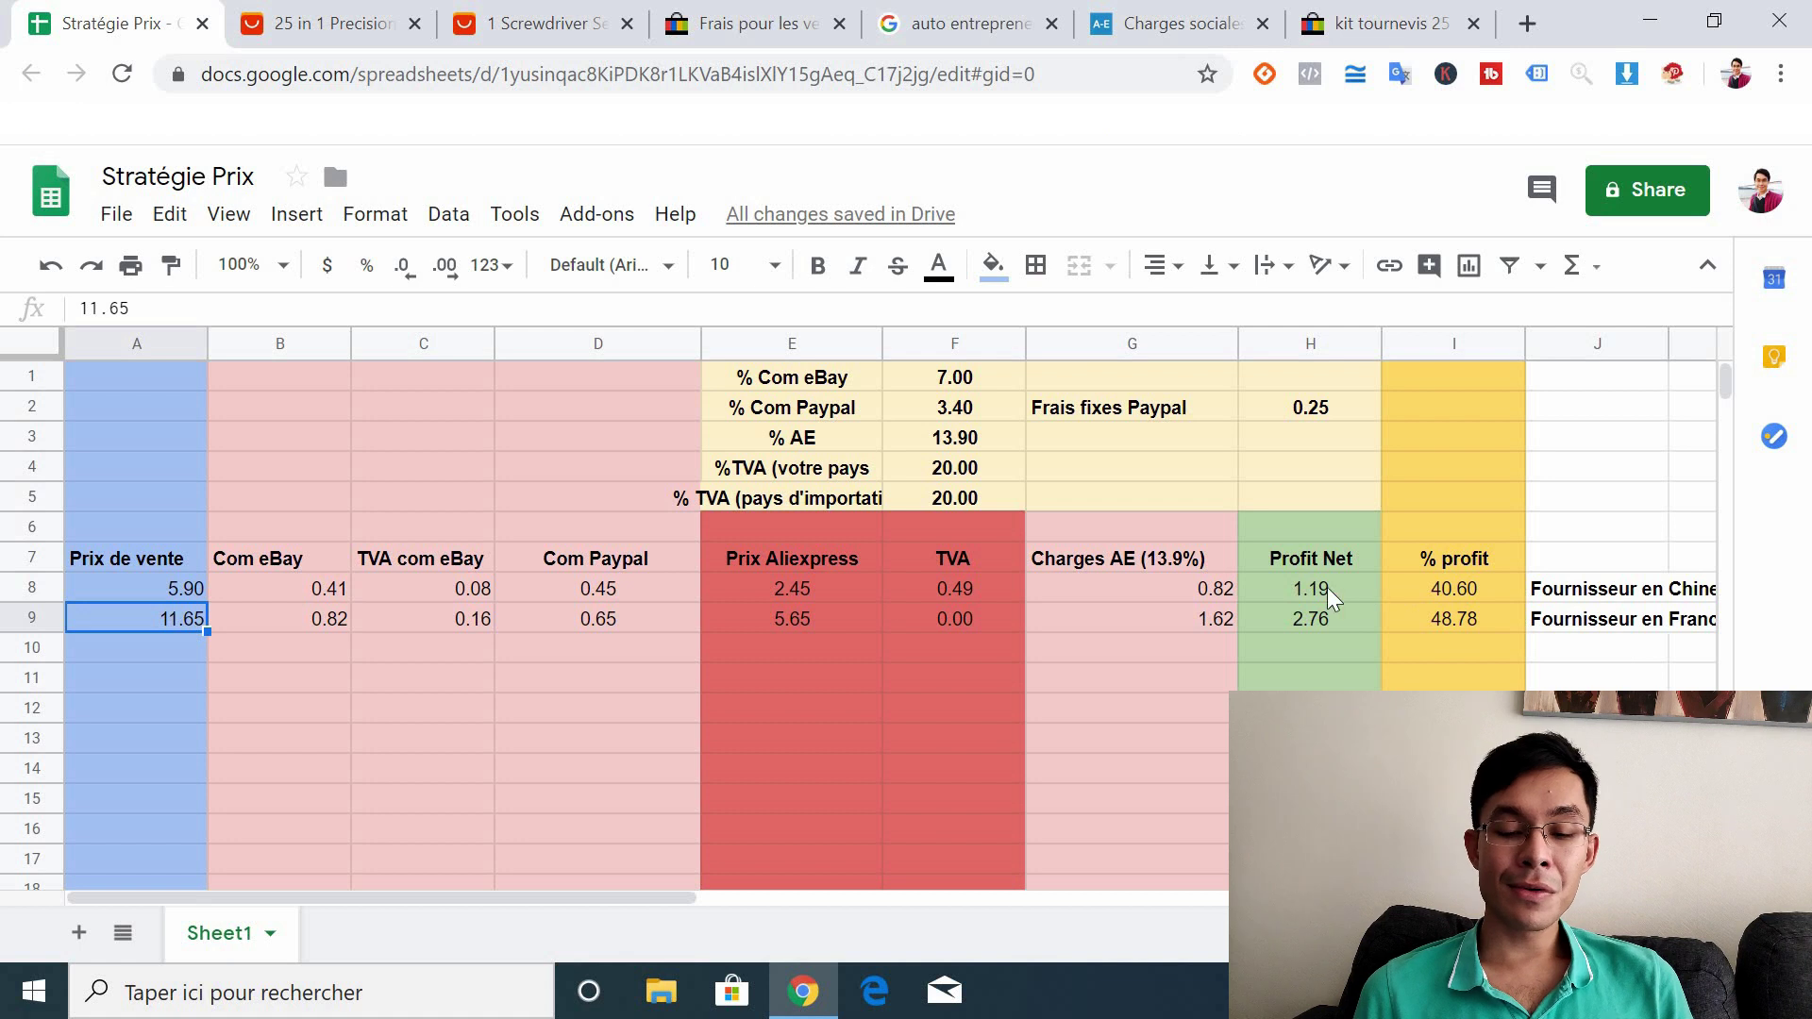
drag(1322, 590, 1325, 616)
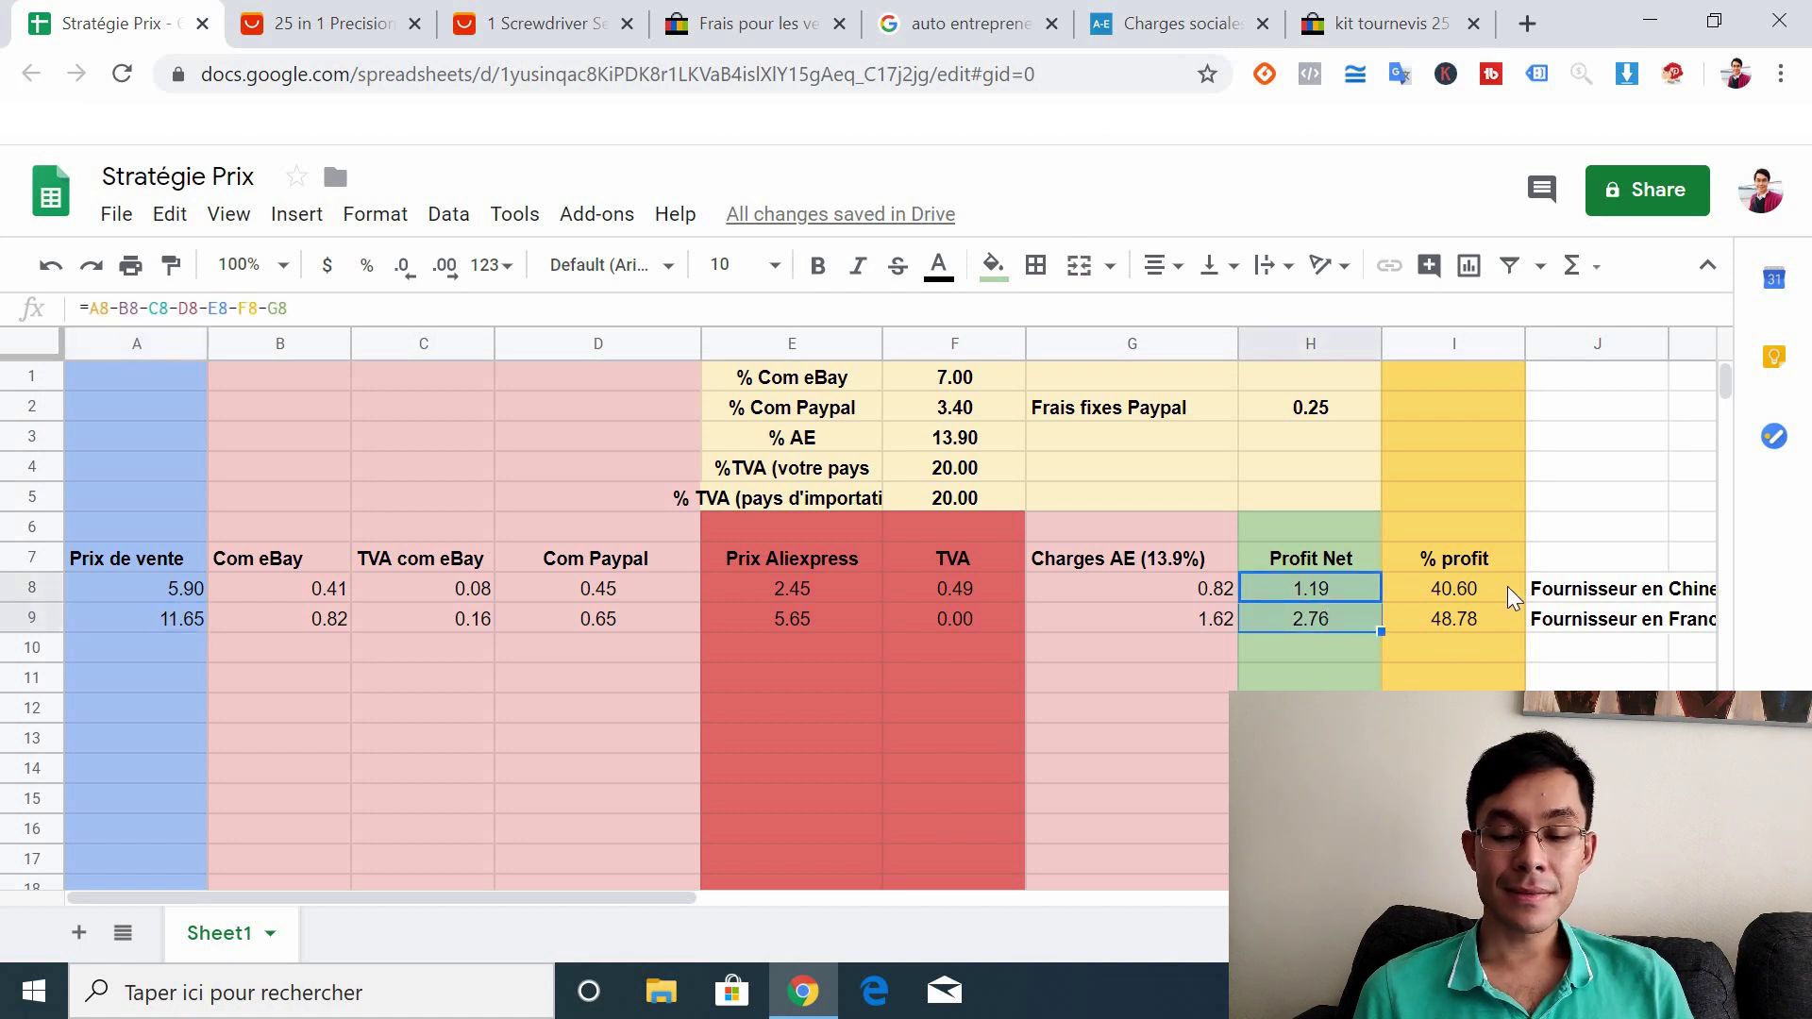
drag(1465, 586, 1469, 618)
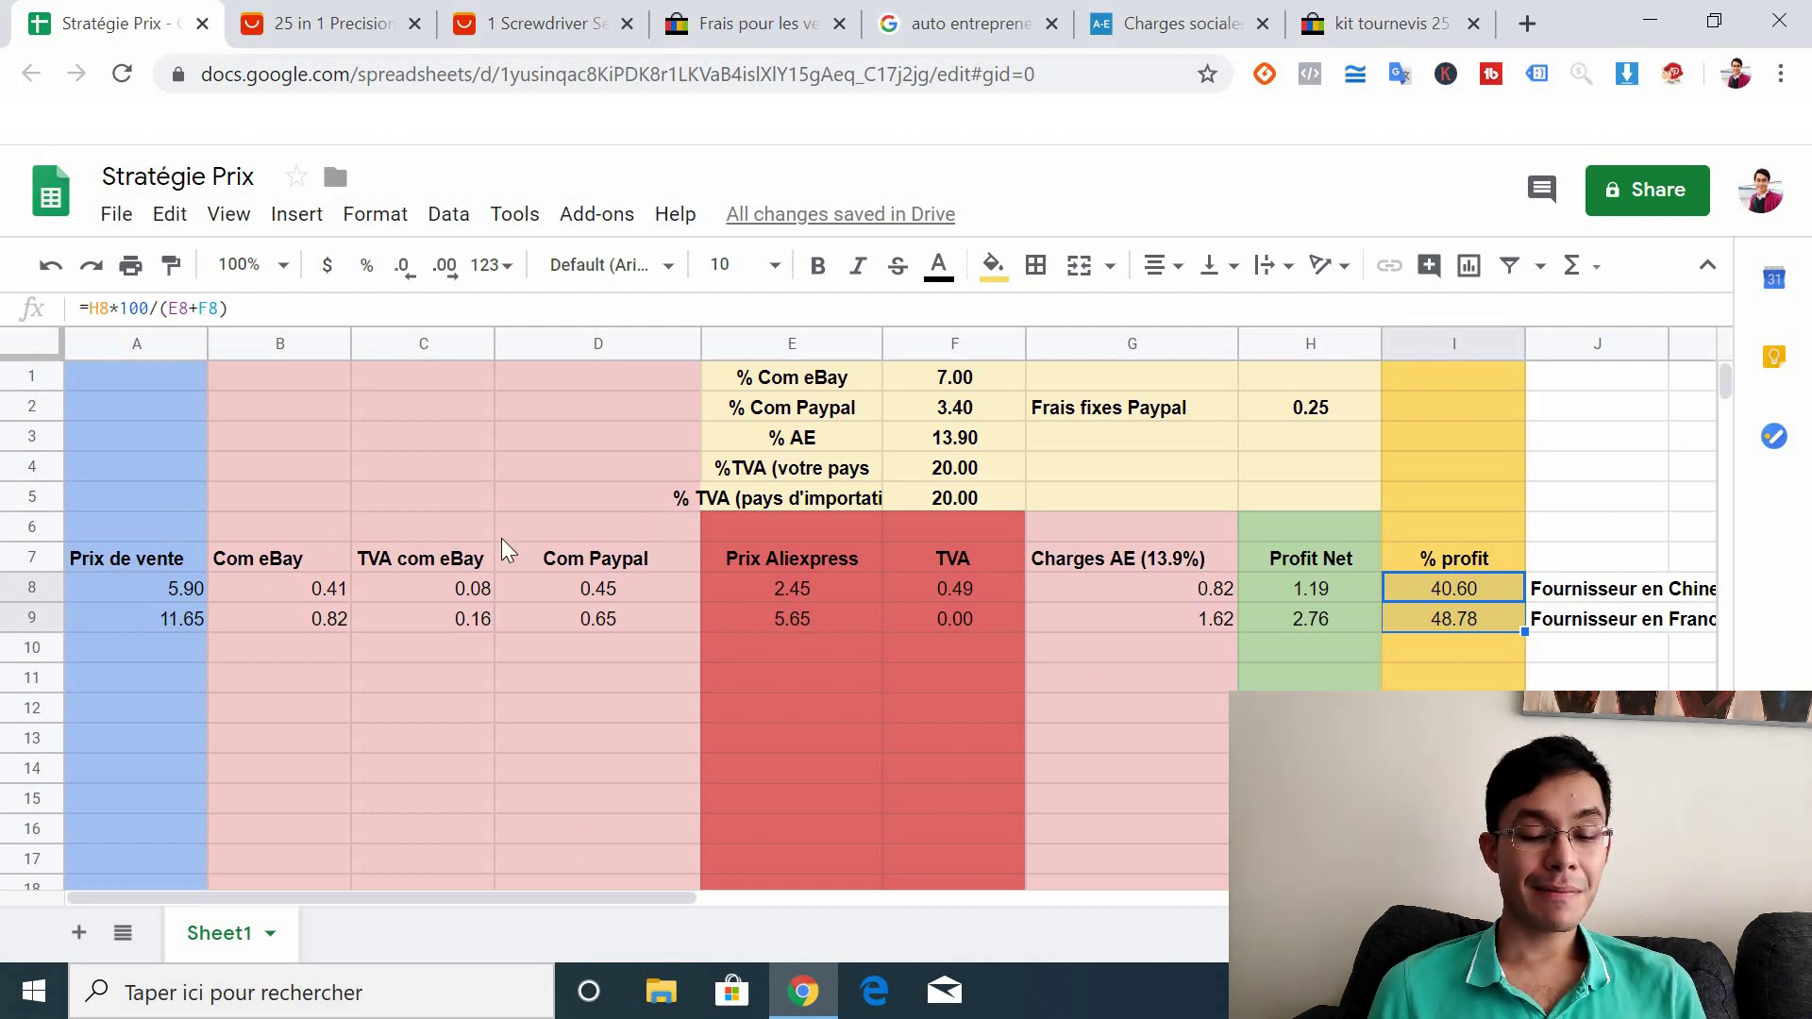
Review the eBay, PayPal, AliExpress price, TVA and Charges AE columns, including the % AE rate
click(268, 568)
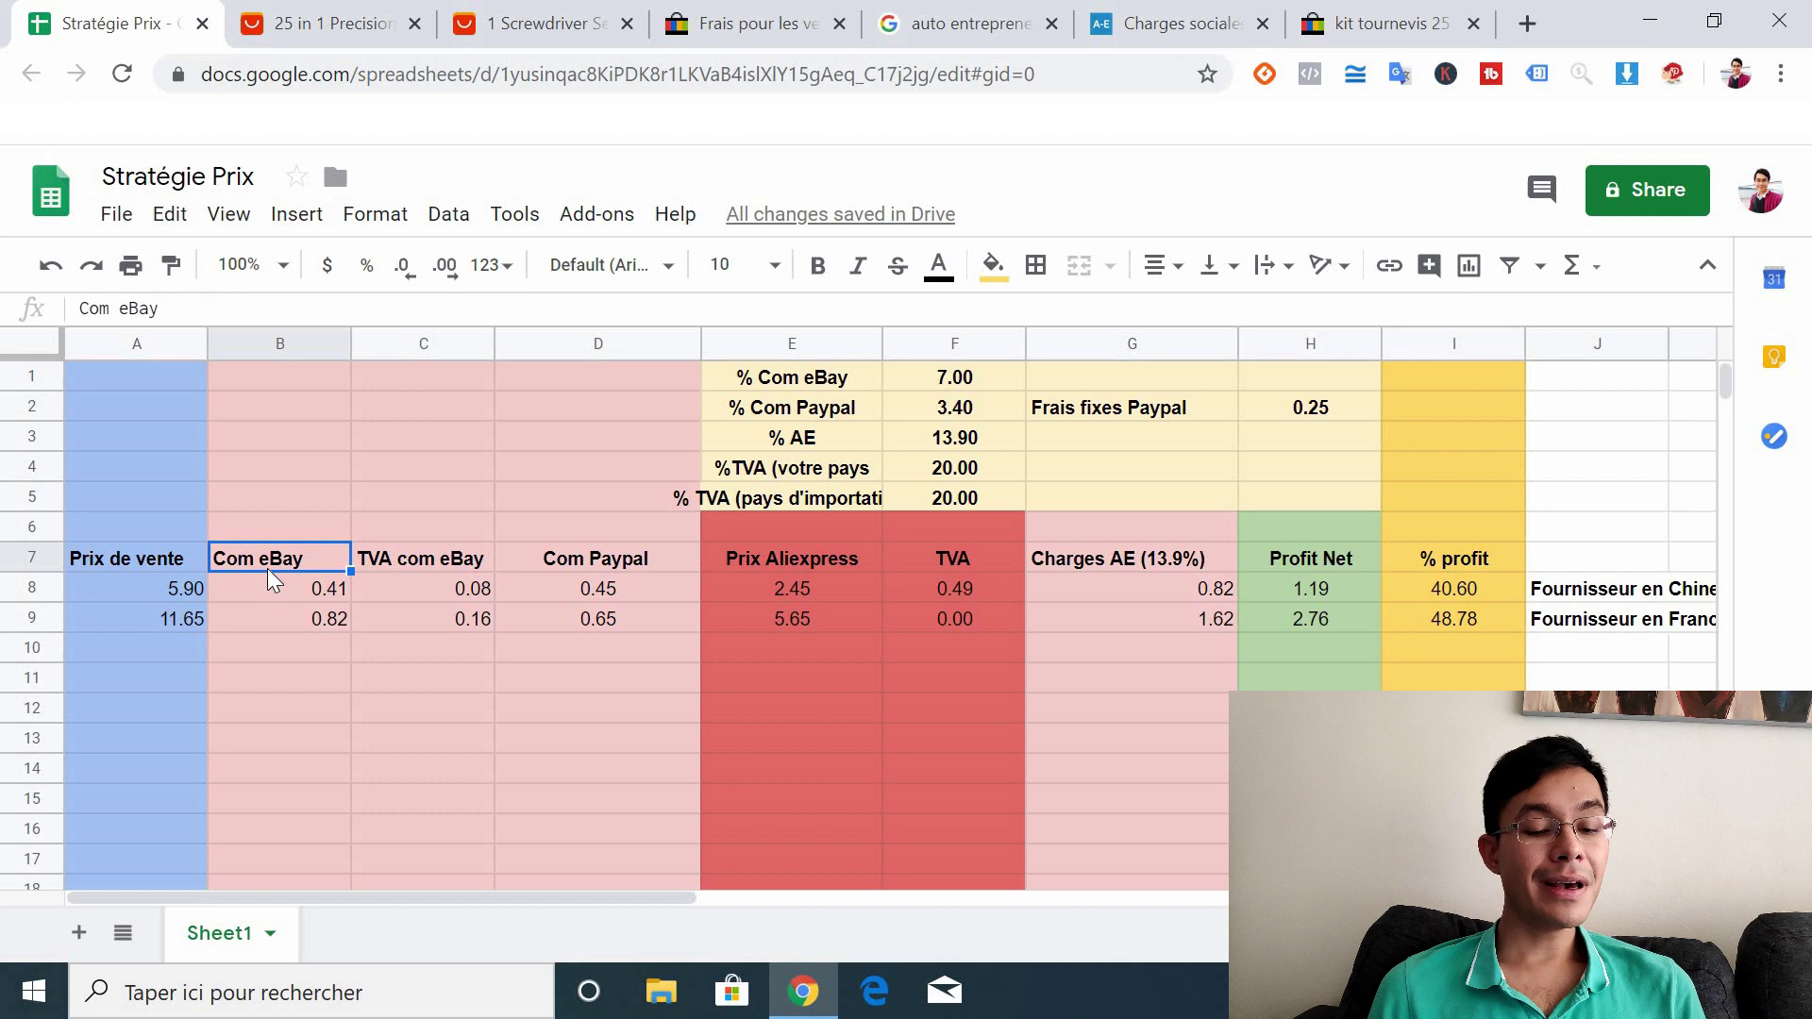
click(634, 564)
click(836, 558)
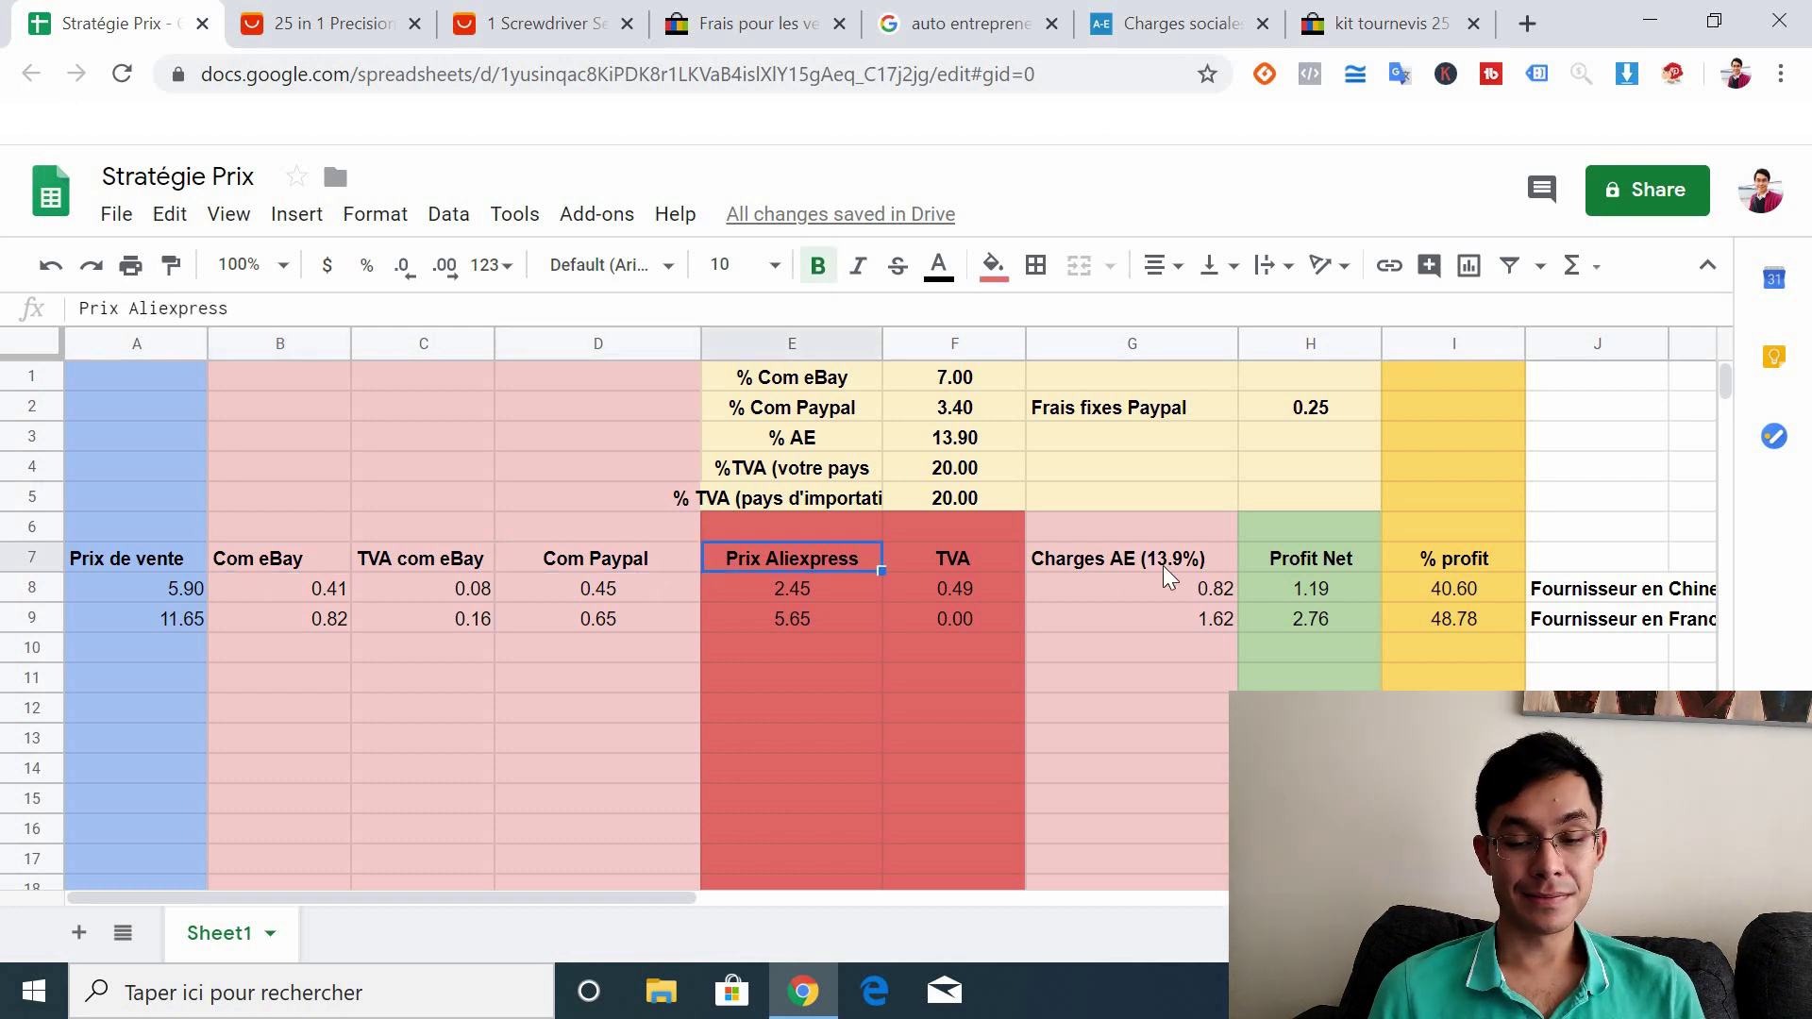
click(954, 555)
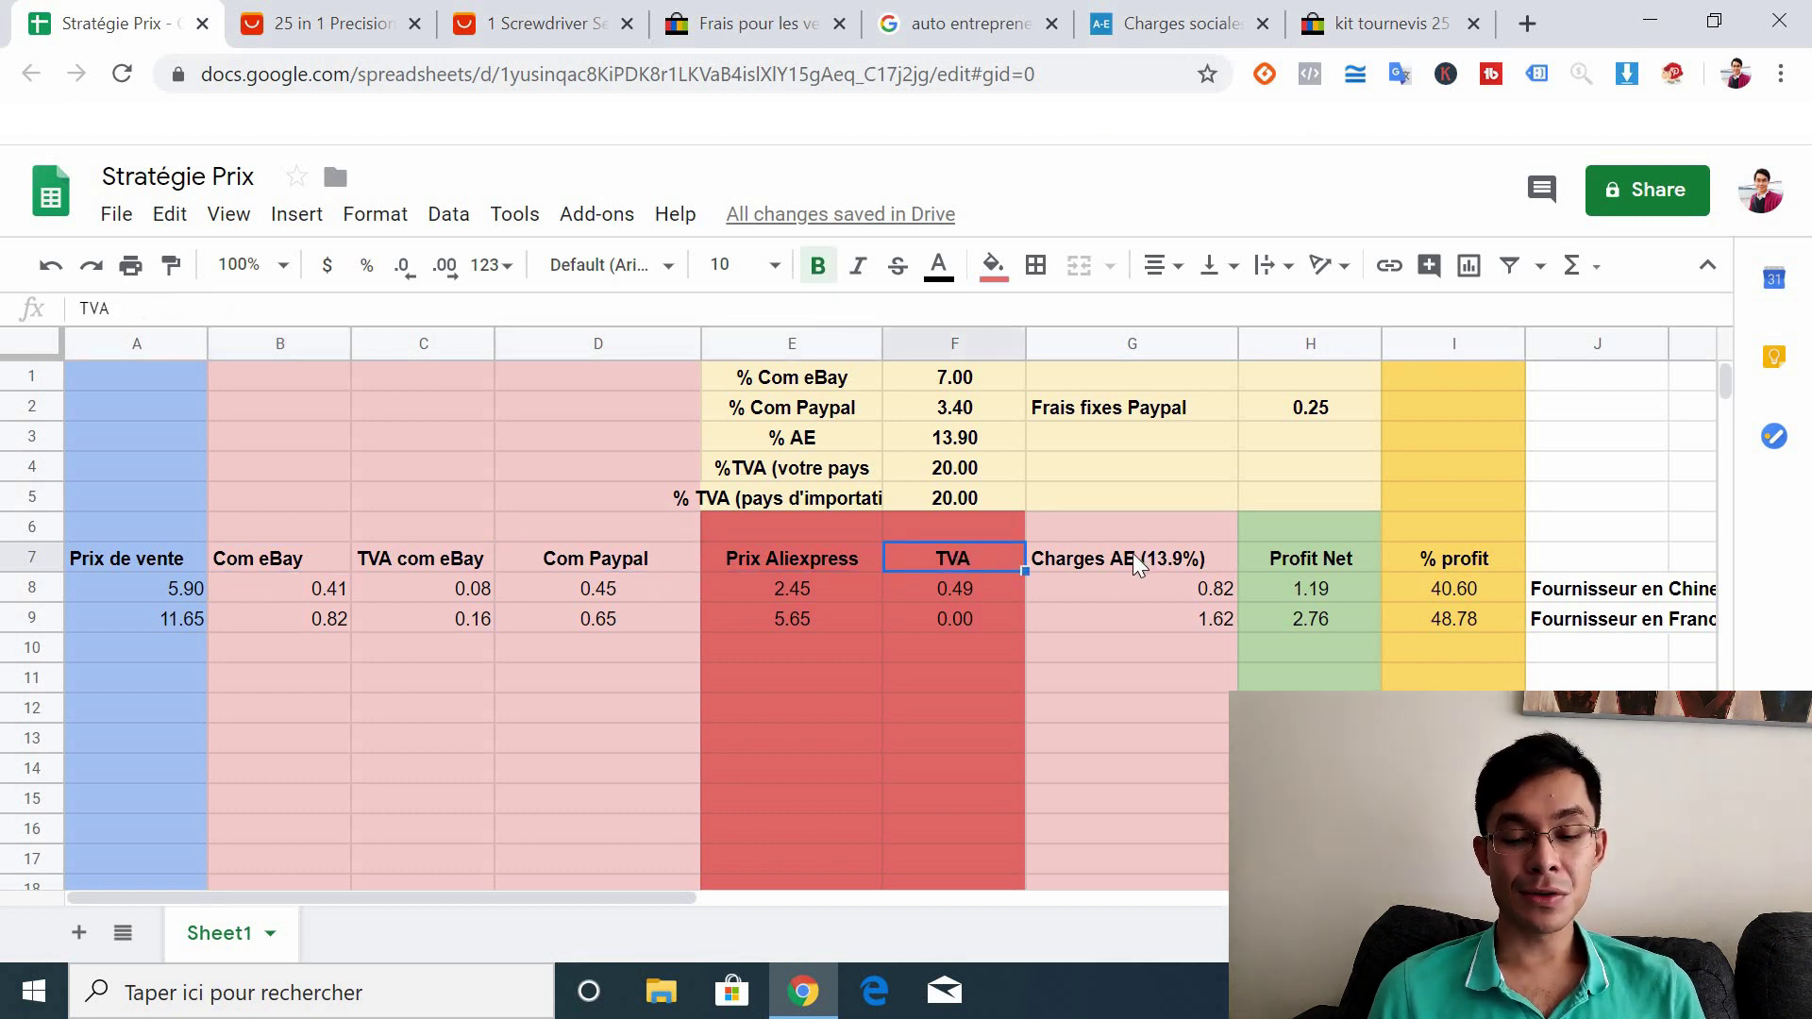
click(1104, 555)
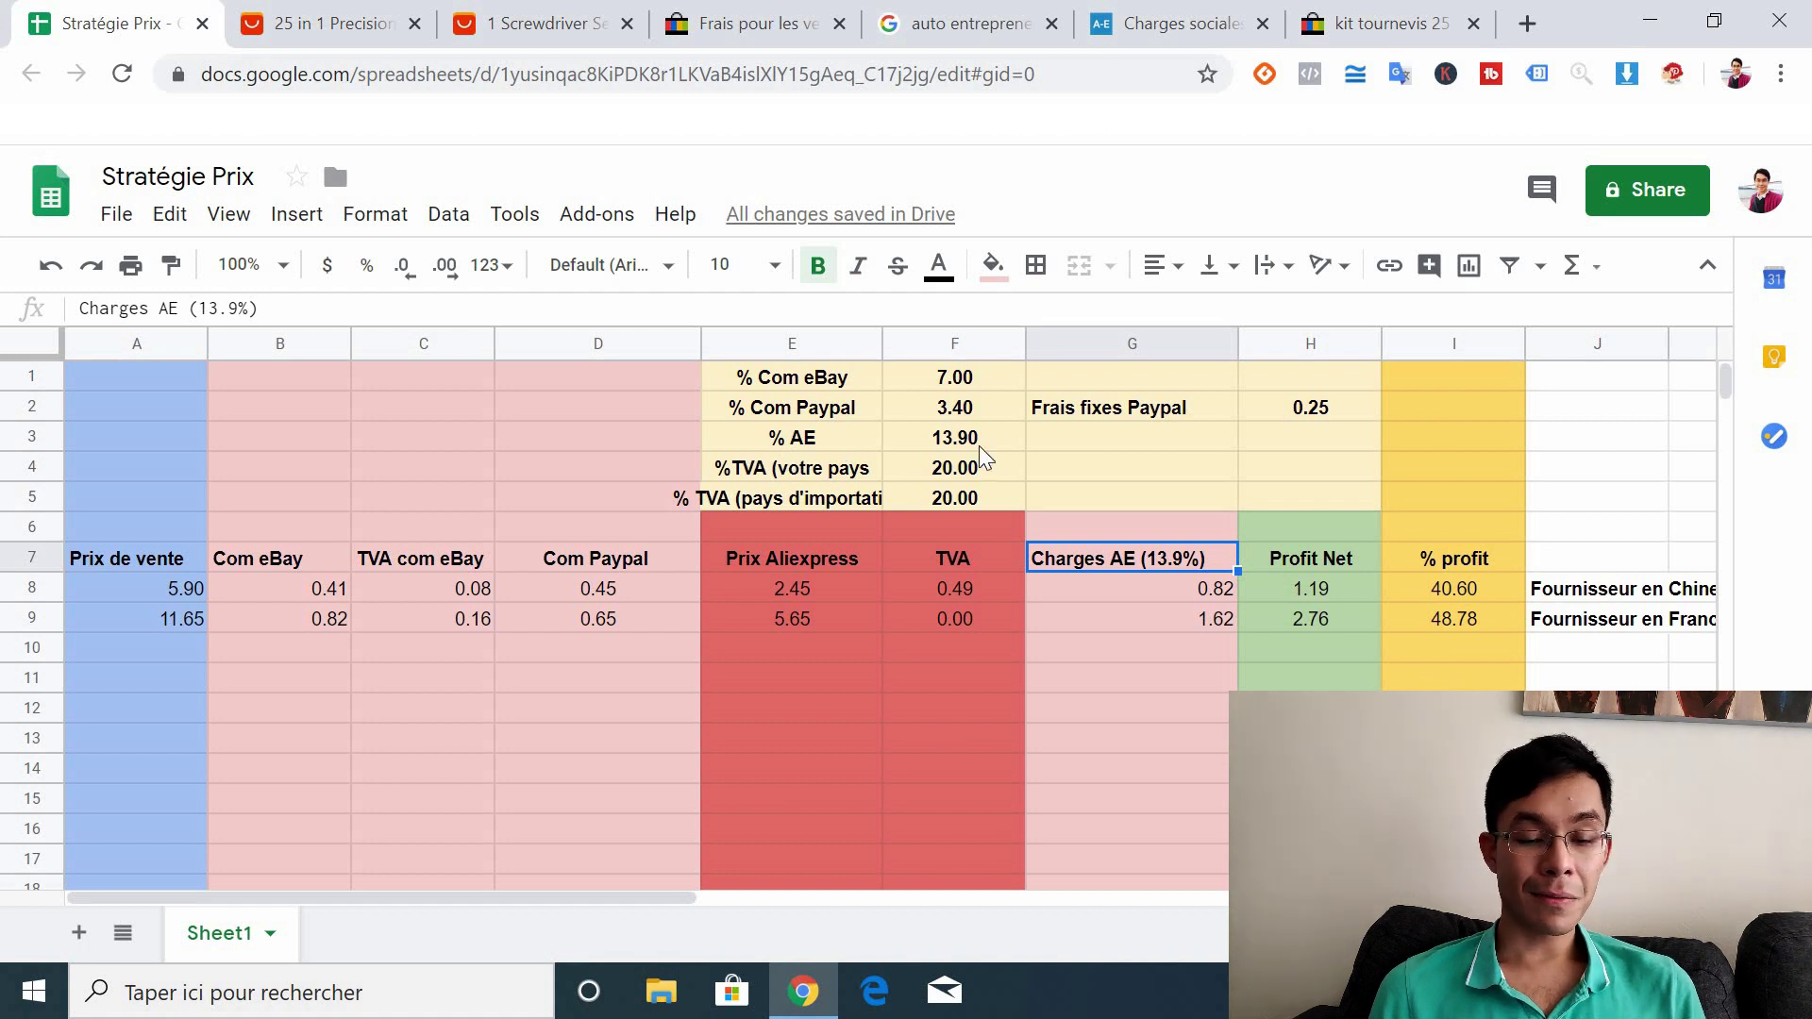
click(930, 440)
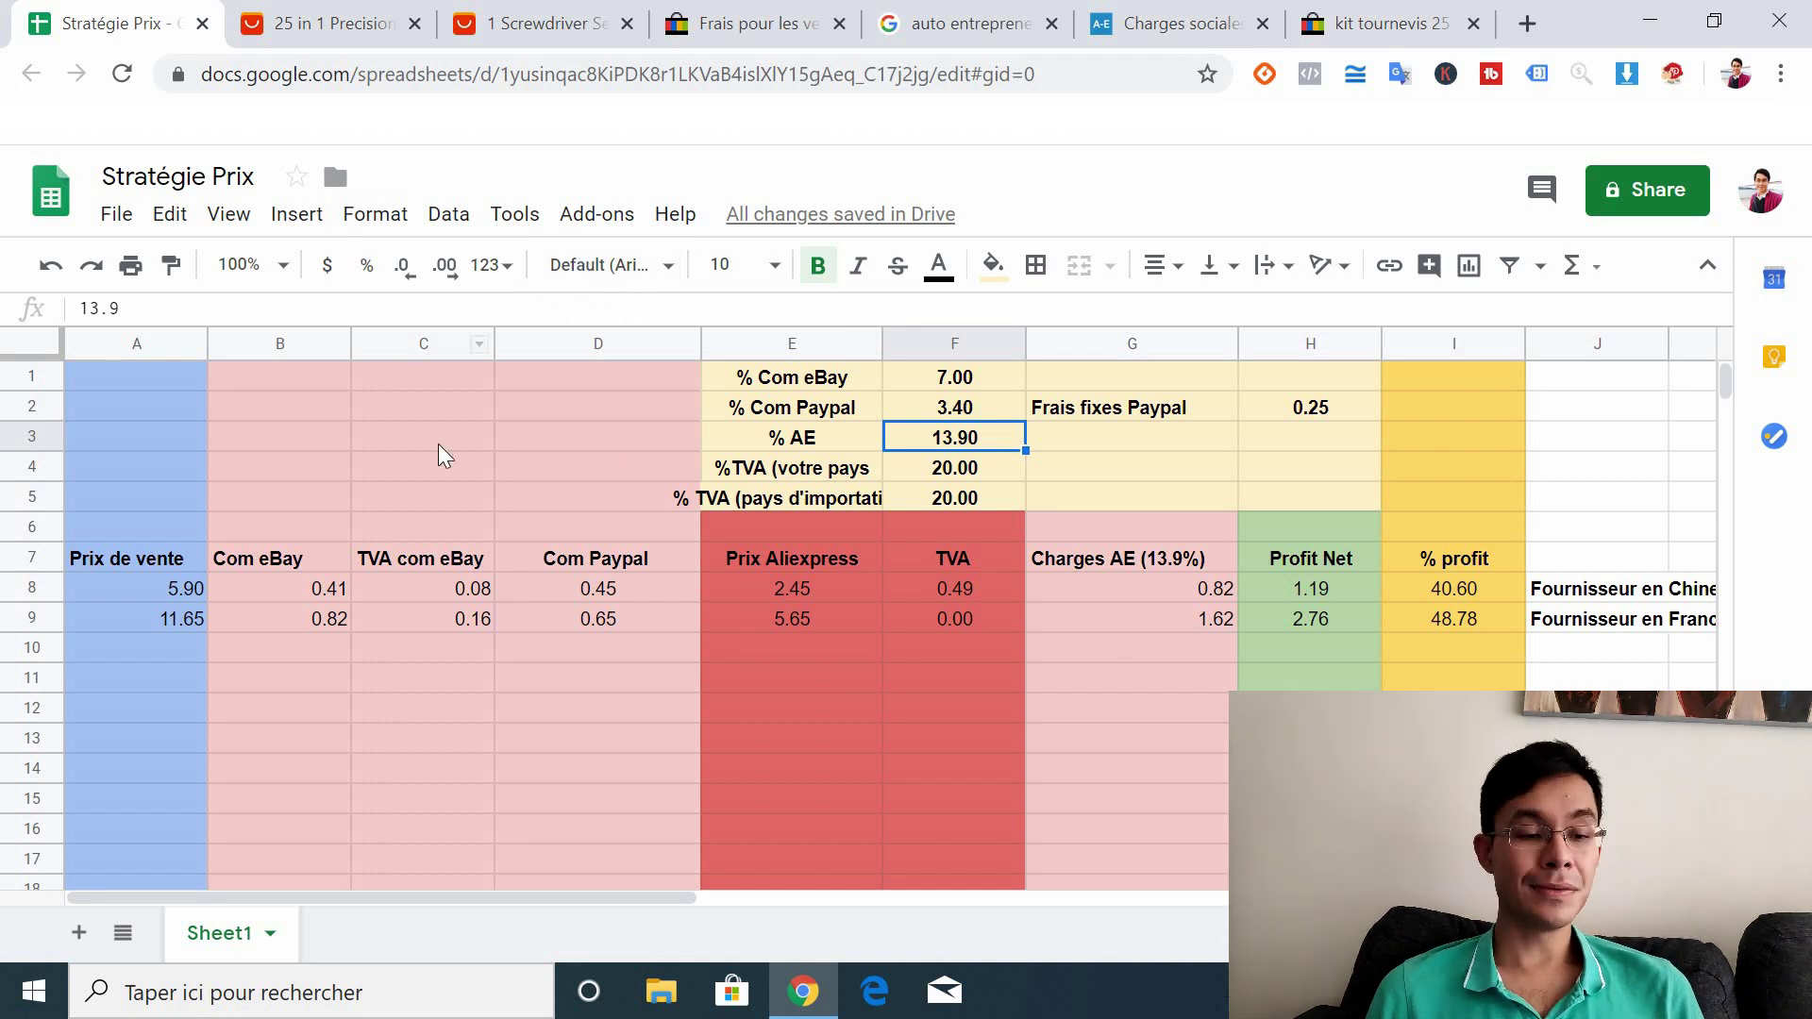
Compare the price and shipping of the two AliExpress screwdriver set listings, one shipped from China and one from France
click(307, 19)
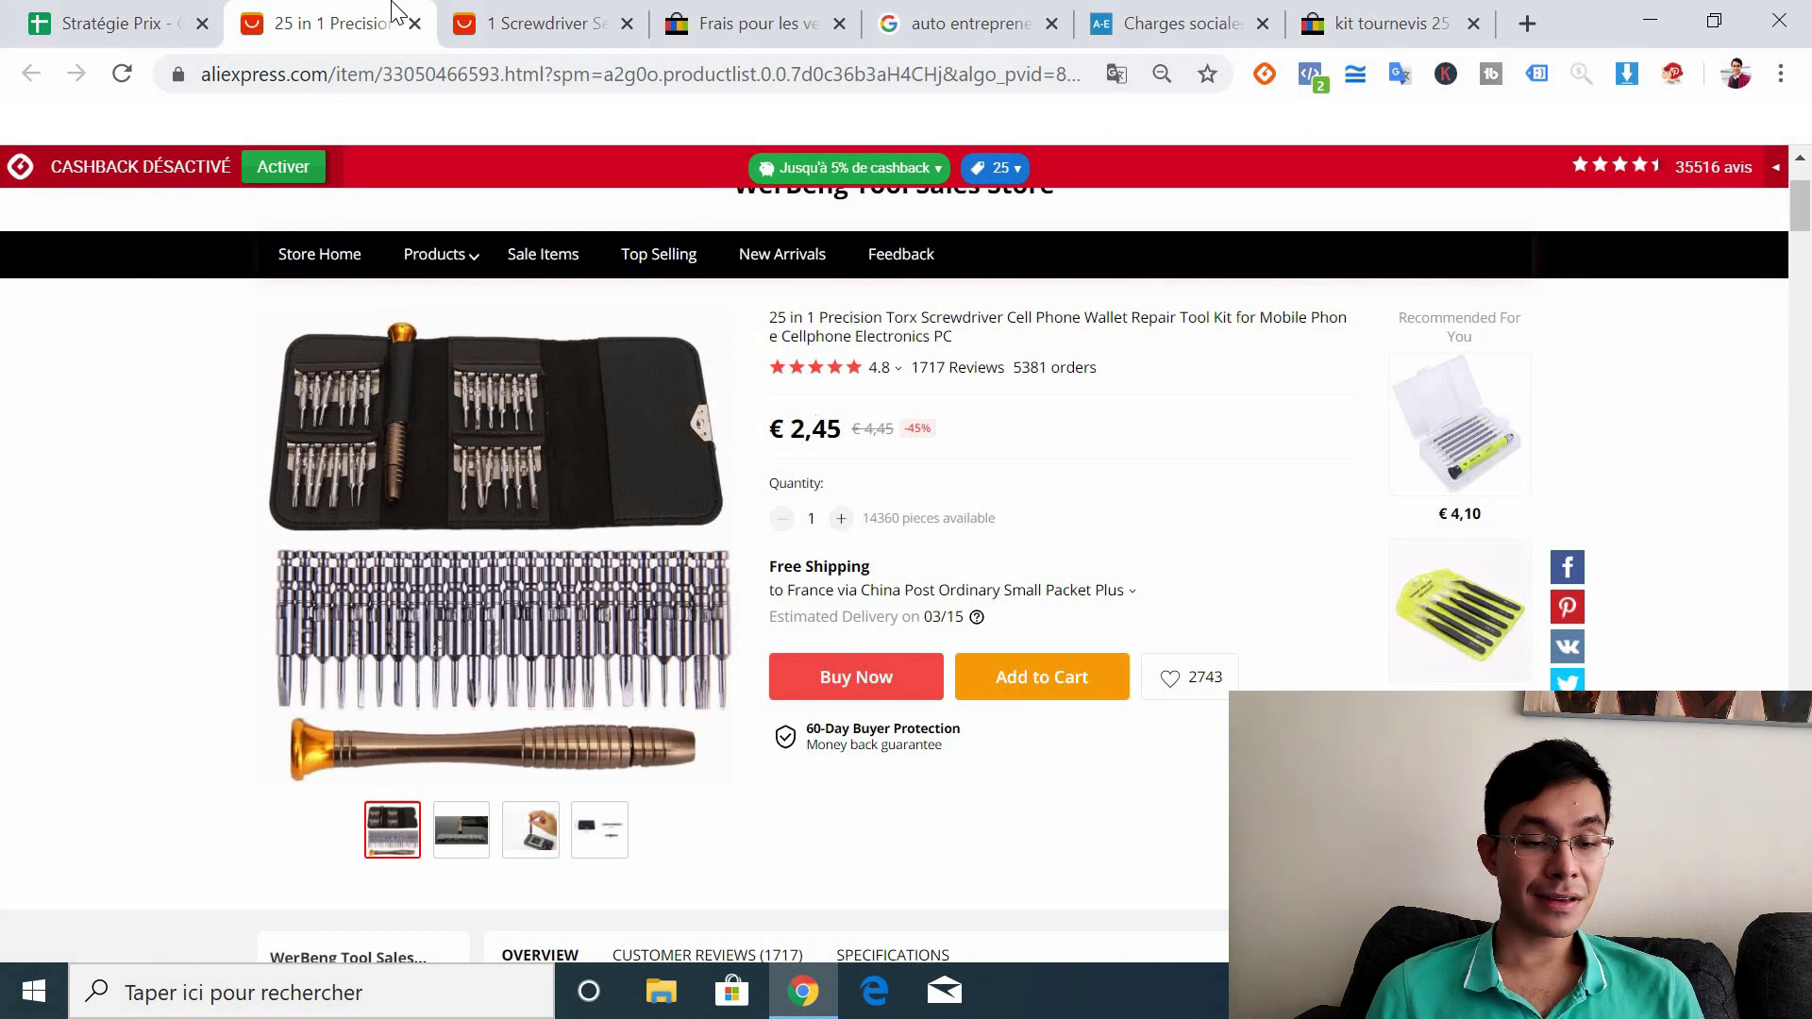
click(531, 16)
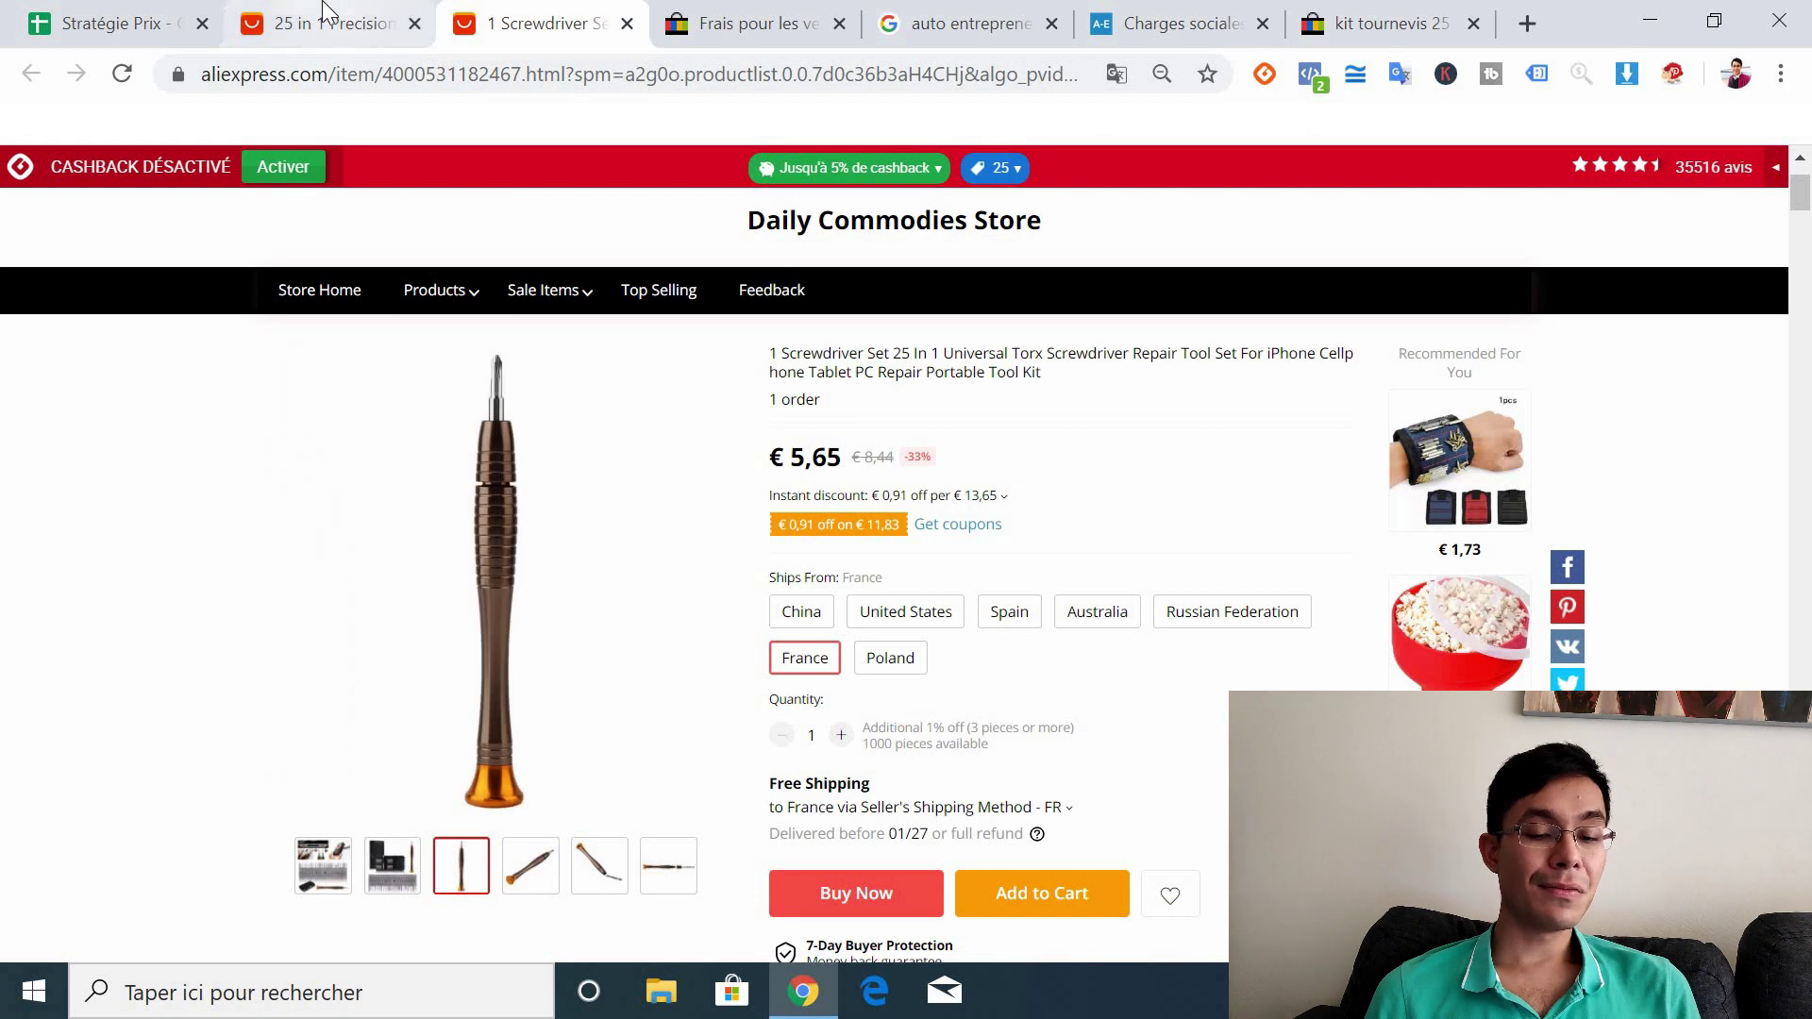
click(349, 14)
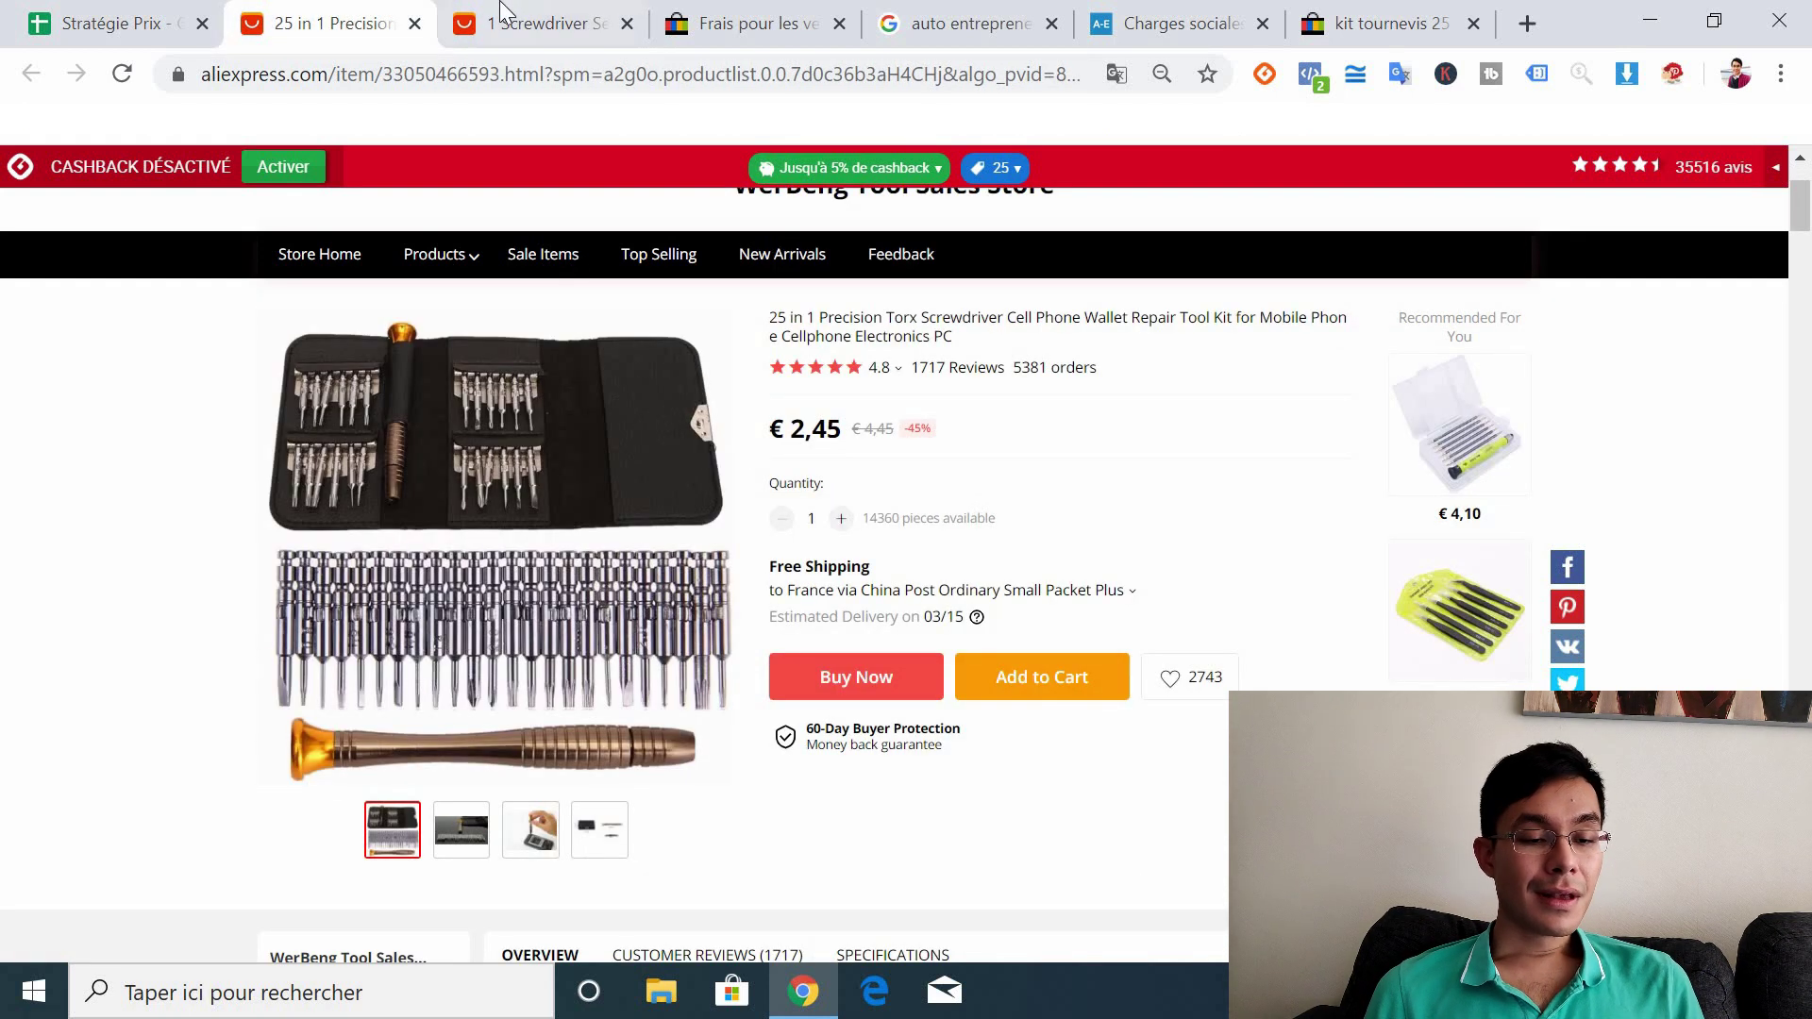
click(543, 23)
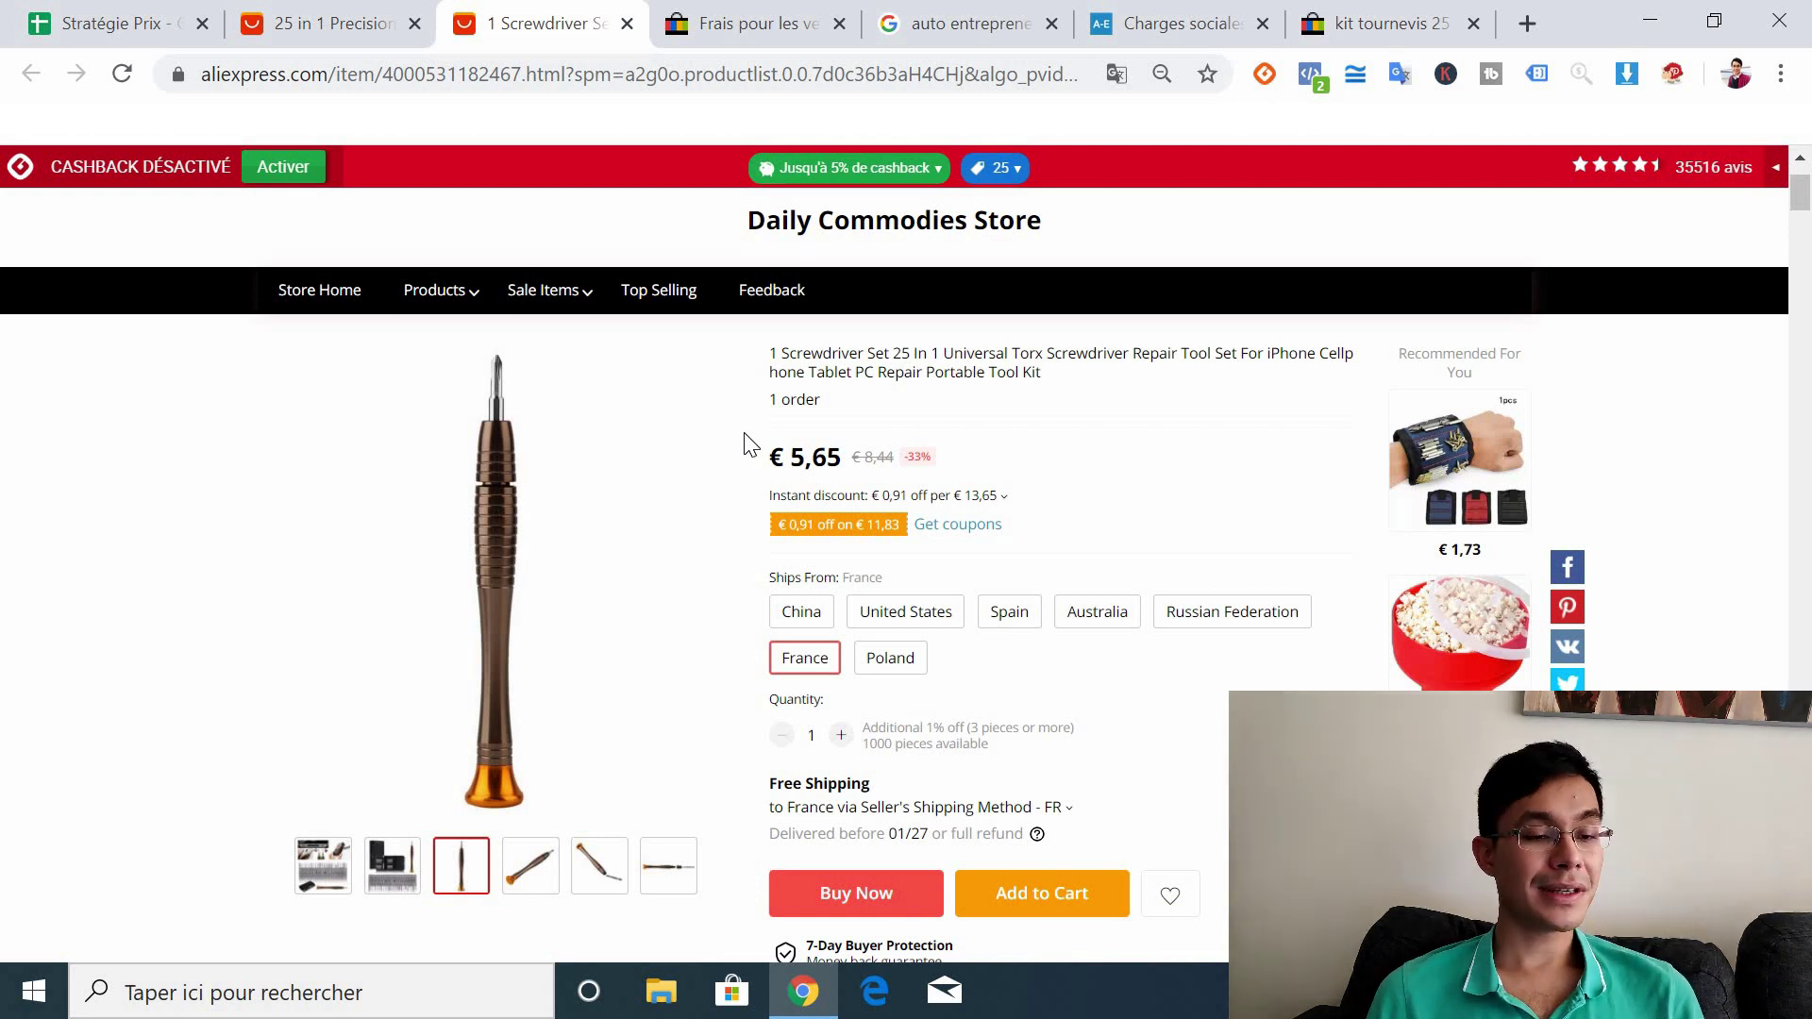
click(326, 21)
click(557, 13)
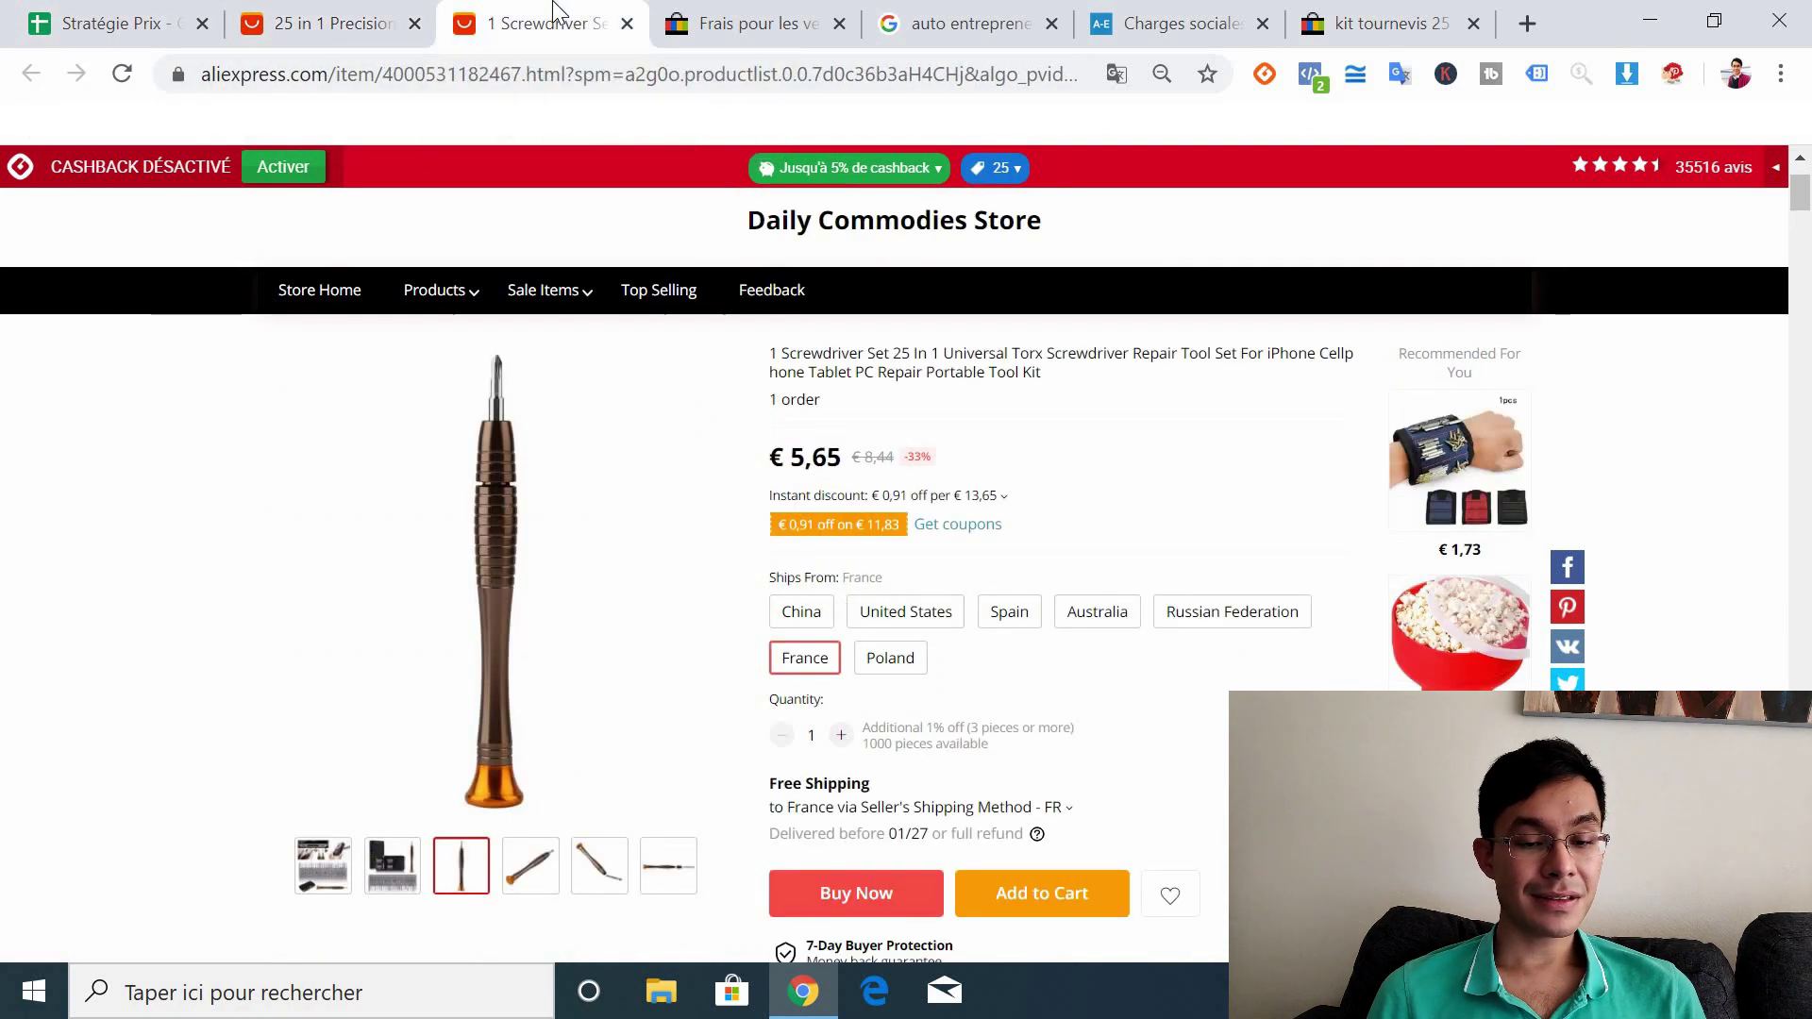
Return to the Stratégie Prix spreadsheet and check the China supplier's AliExpress price and its supplier label in row 8
click(164, 15)
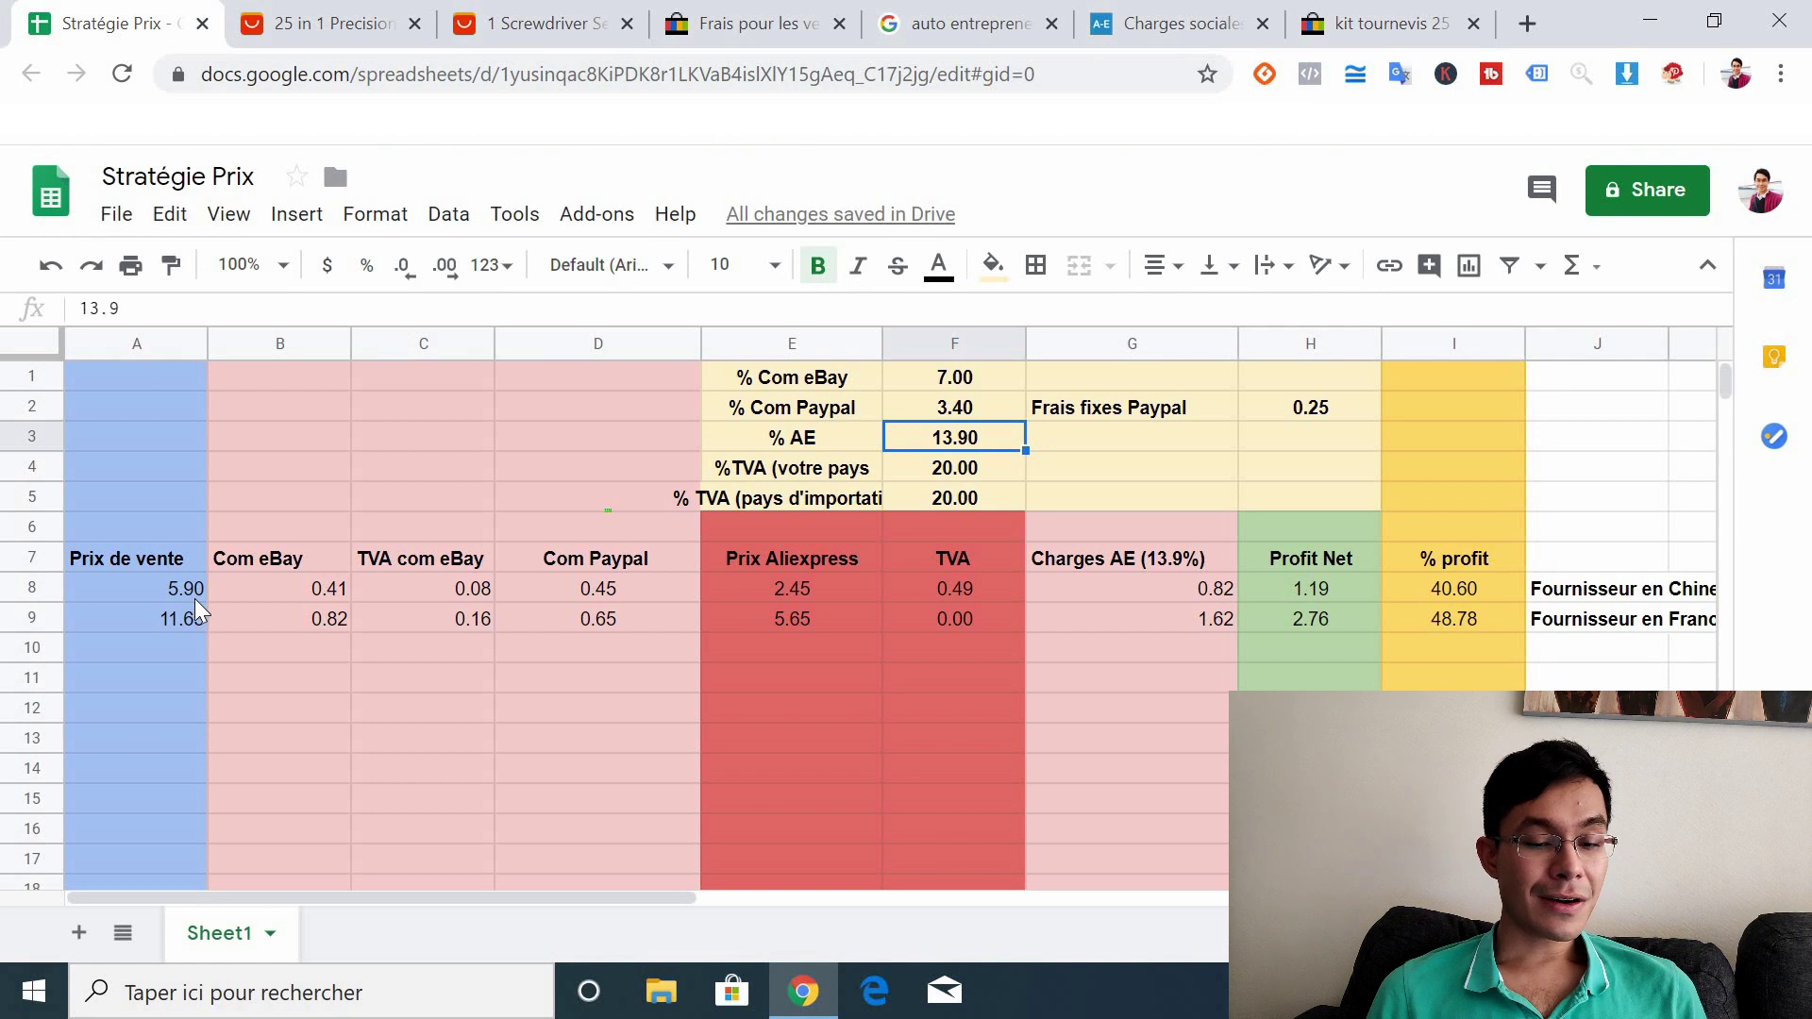
click(800, 596)
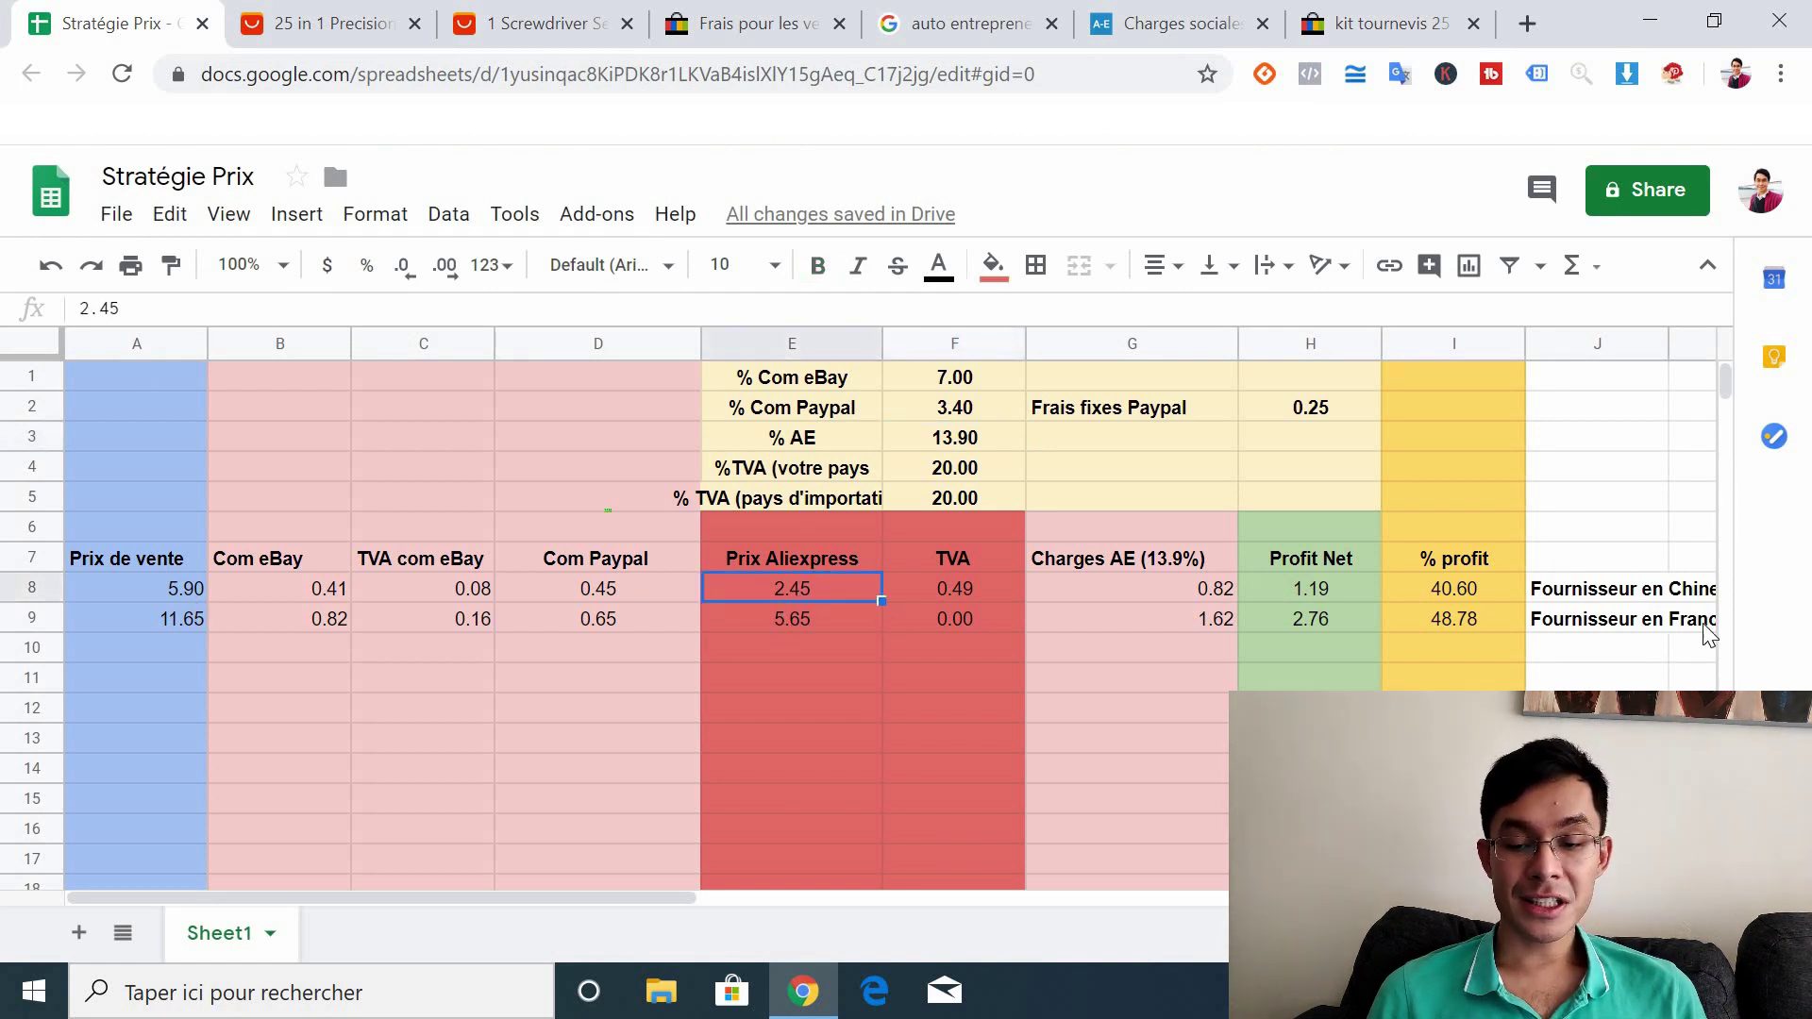
key(Right)
key(Right)
key(Right)
key(Right)
key(Right)
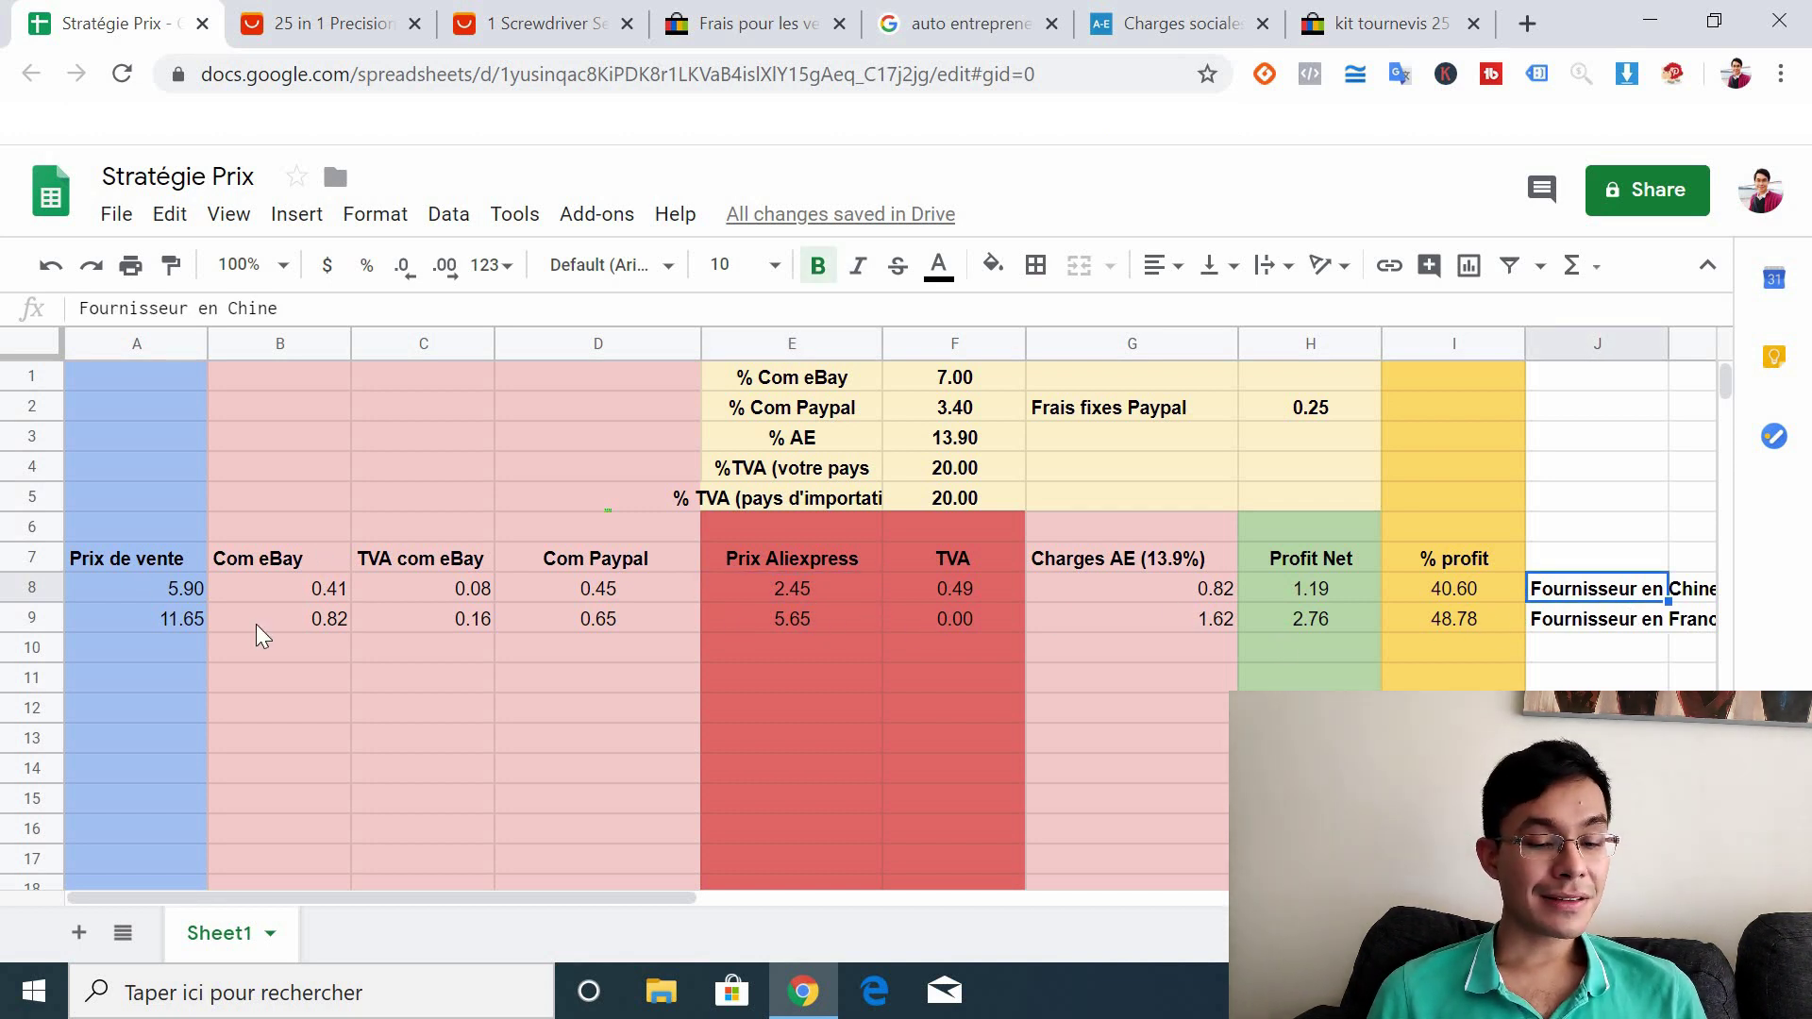
Compare the selling price and net profit of the China and France suppliers, and check the China supplier's profit percentage
click(176, 589)
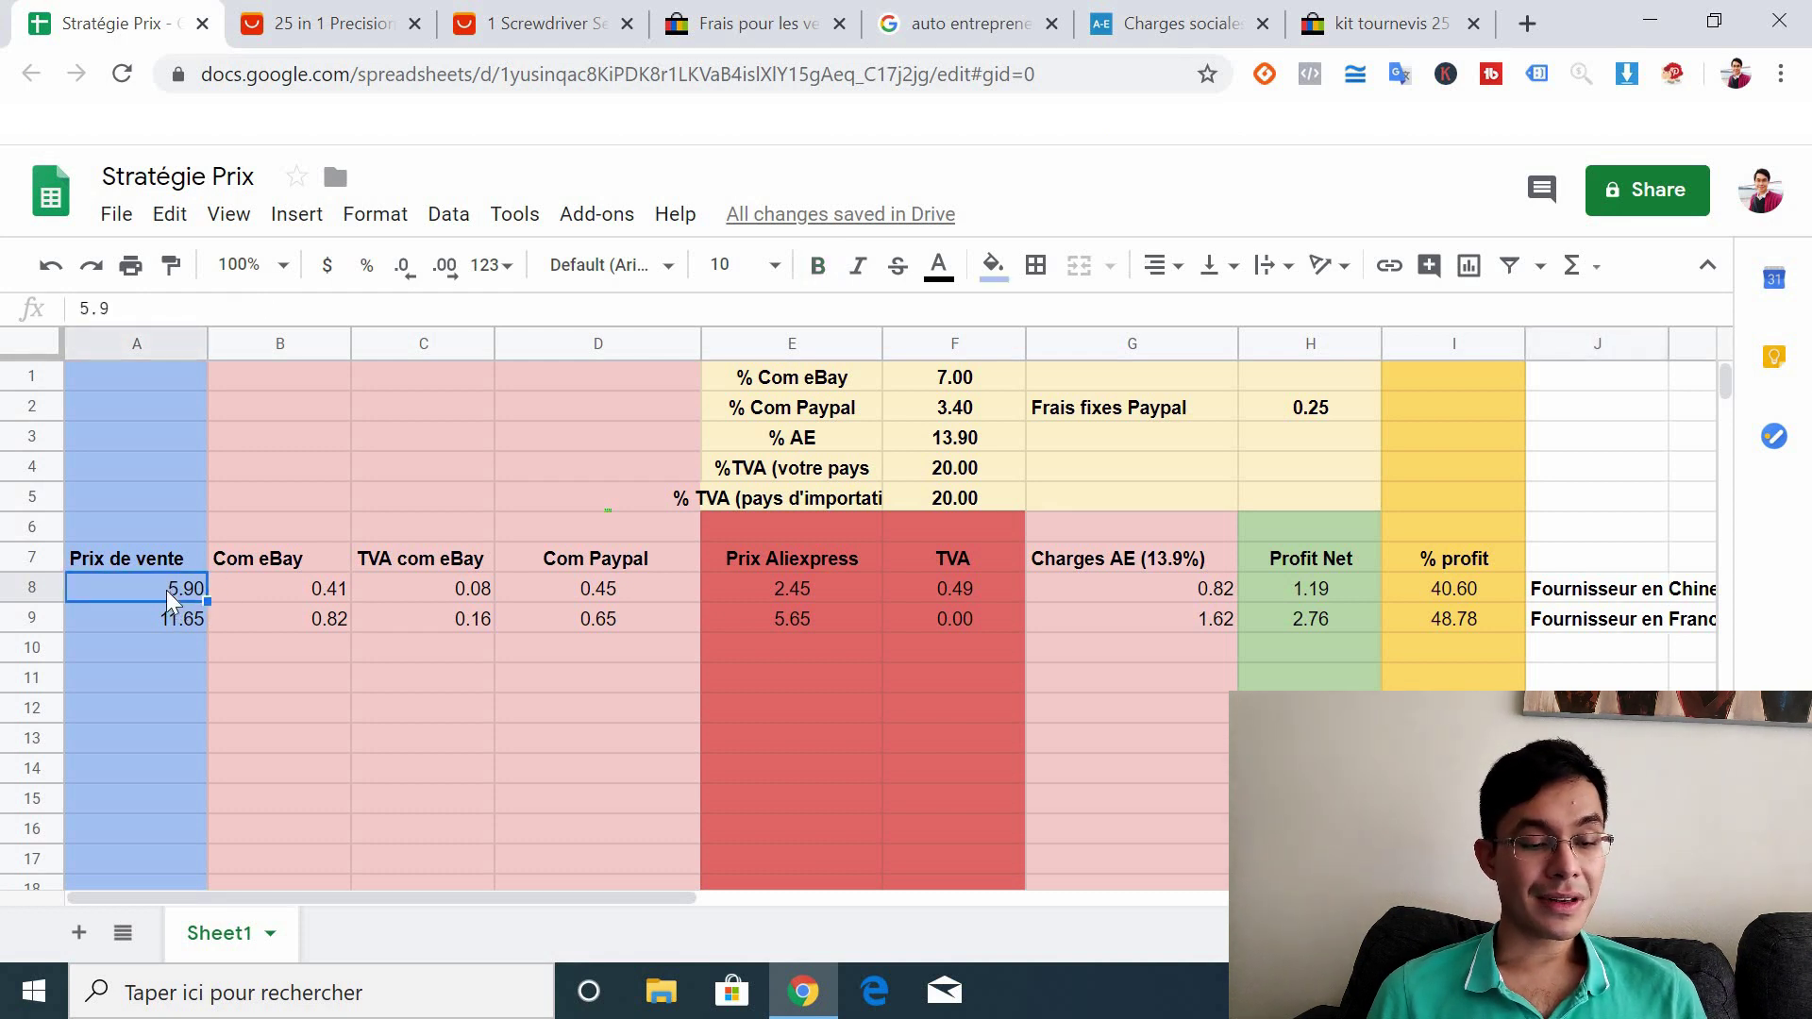
click(166, 613)
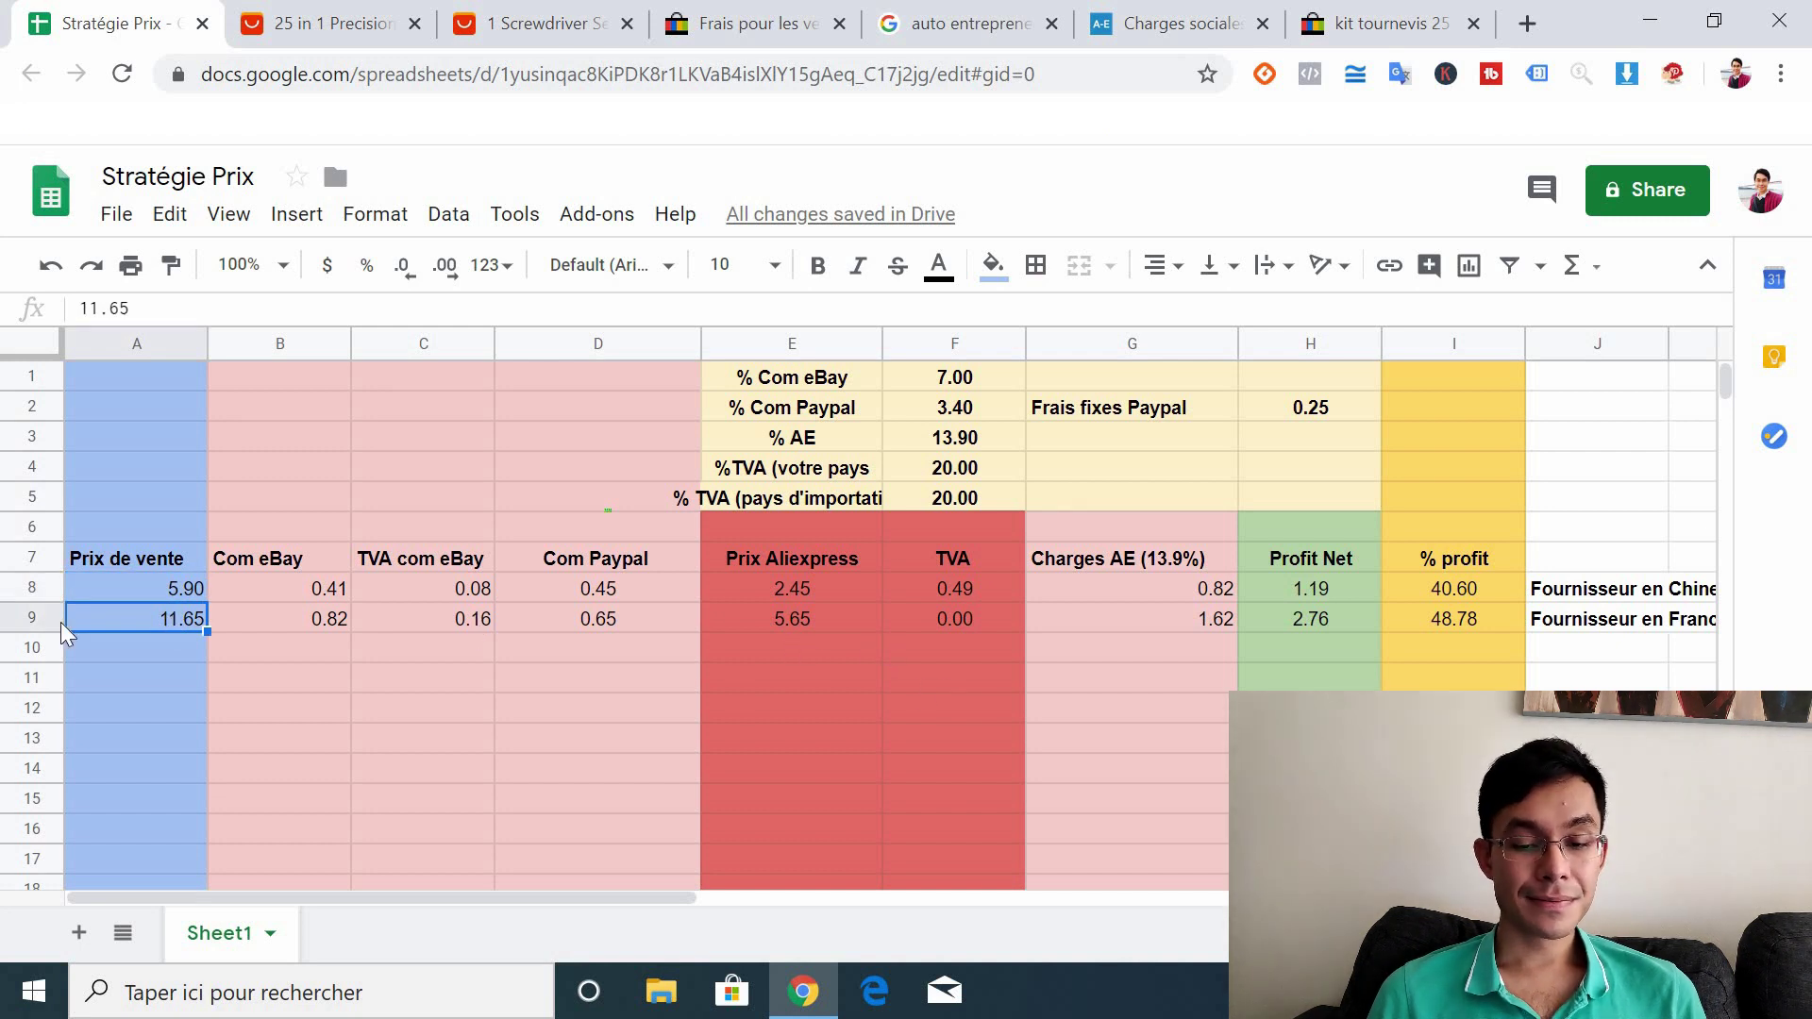
click(1322, 585)
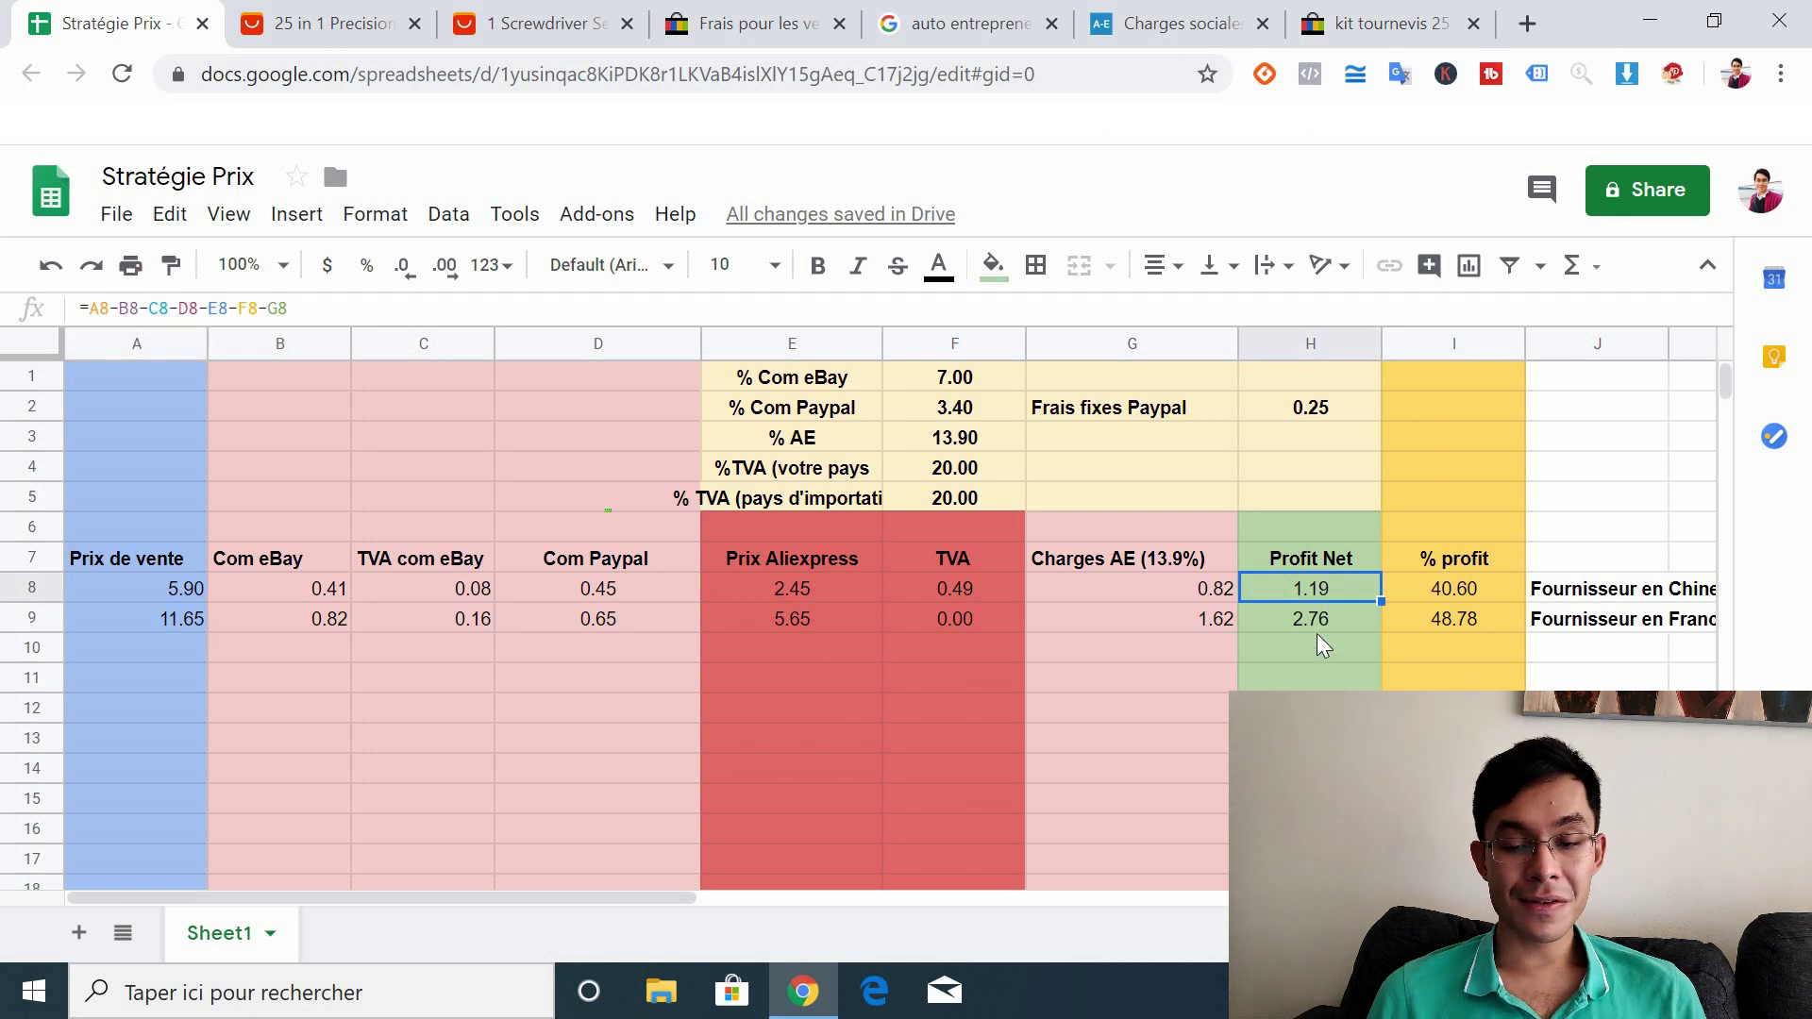
click(1317, 621)
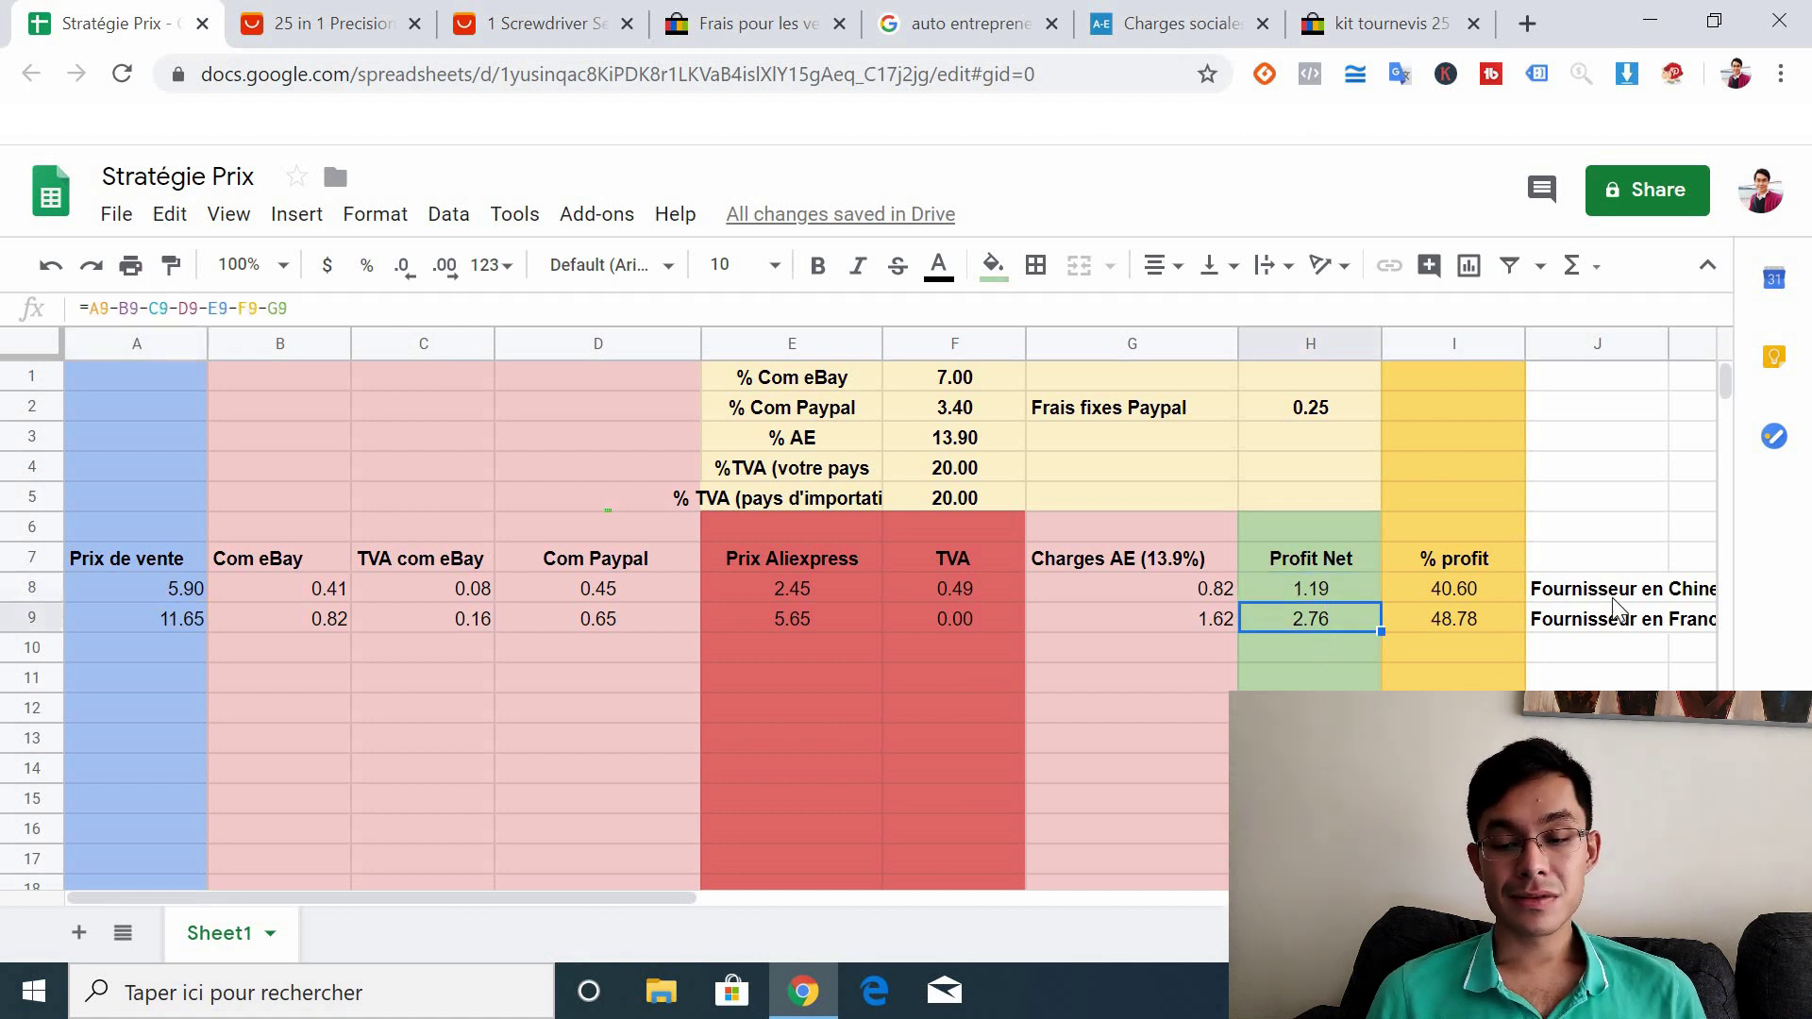
click(1469, 581)
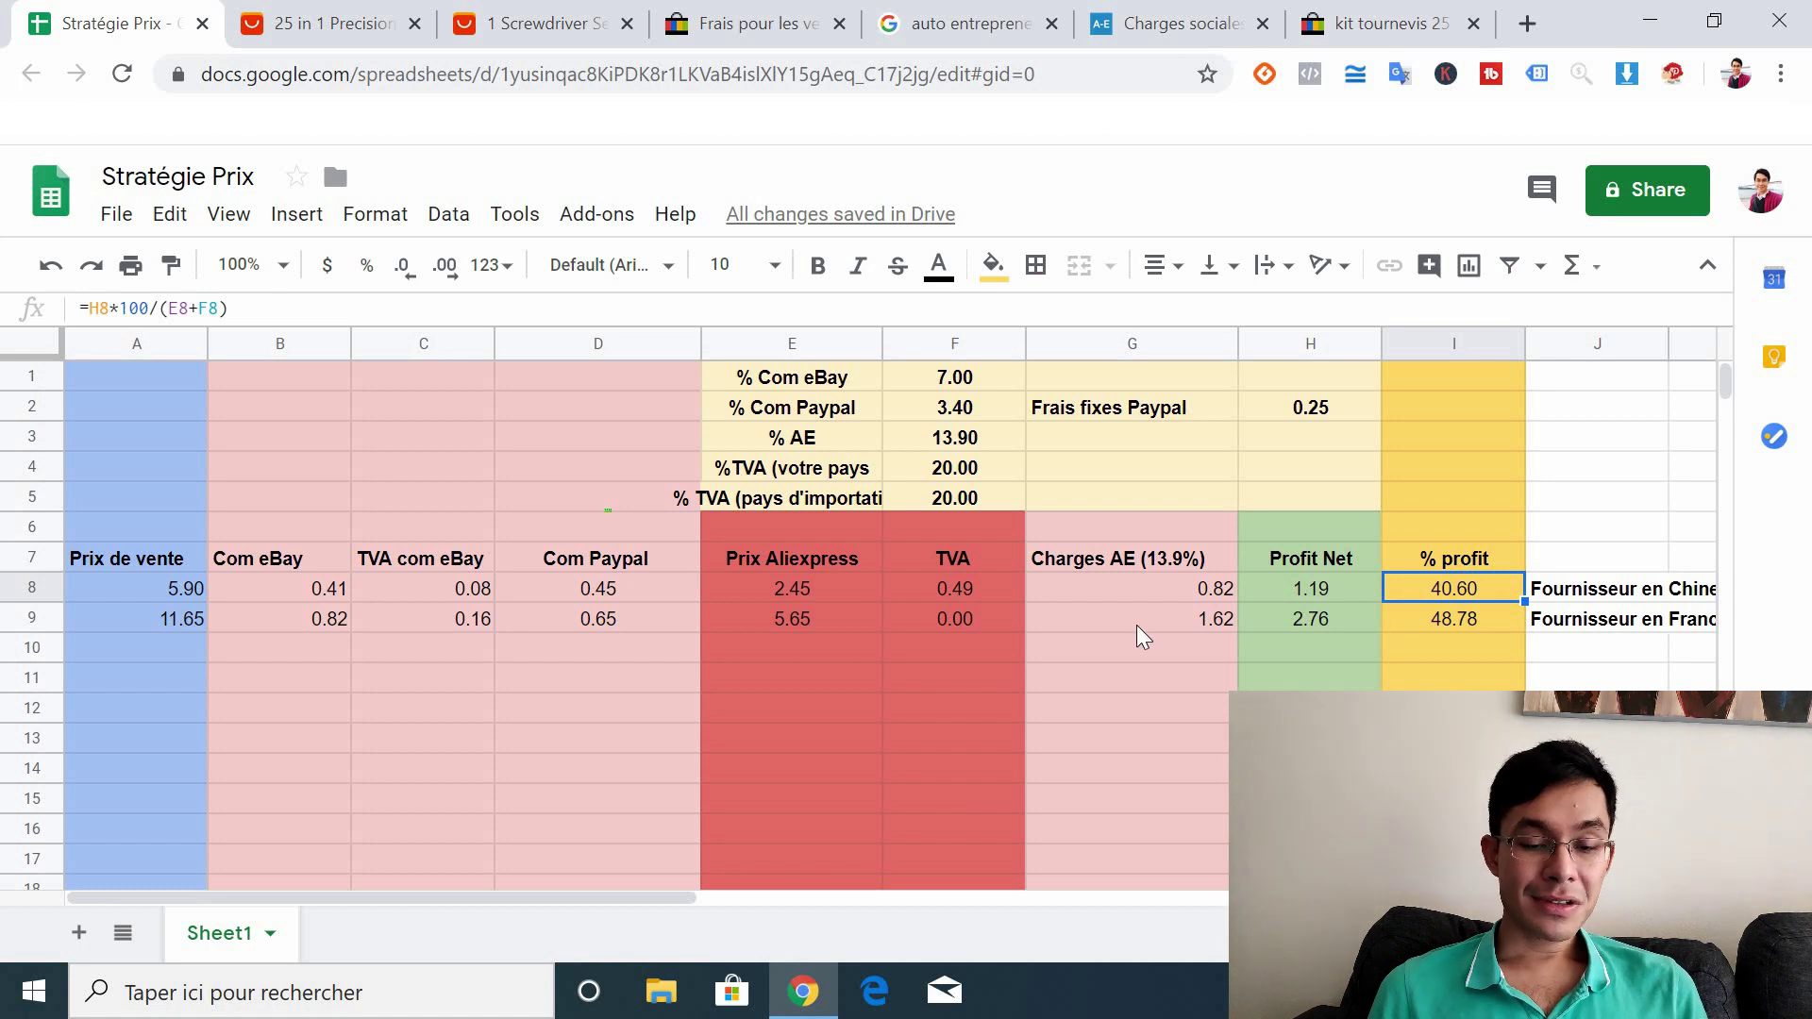
Set the China supplier's Prix de vente in A8 to 6.90 and check its profit percentage against its AliExpress price
click(153, 585)
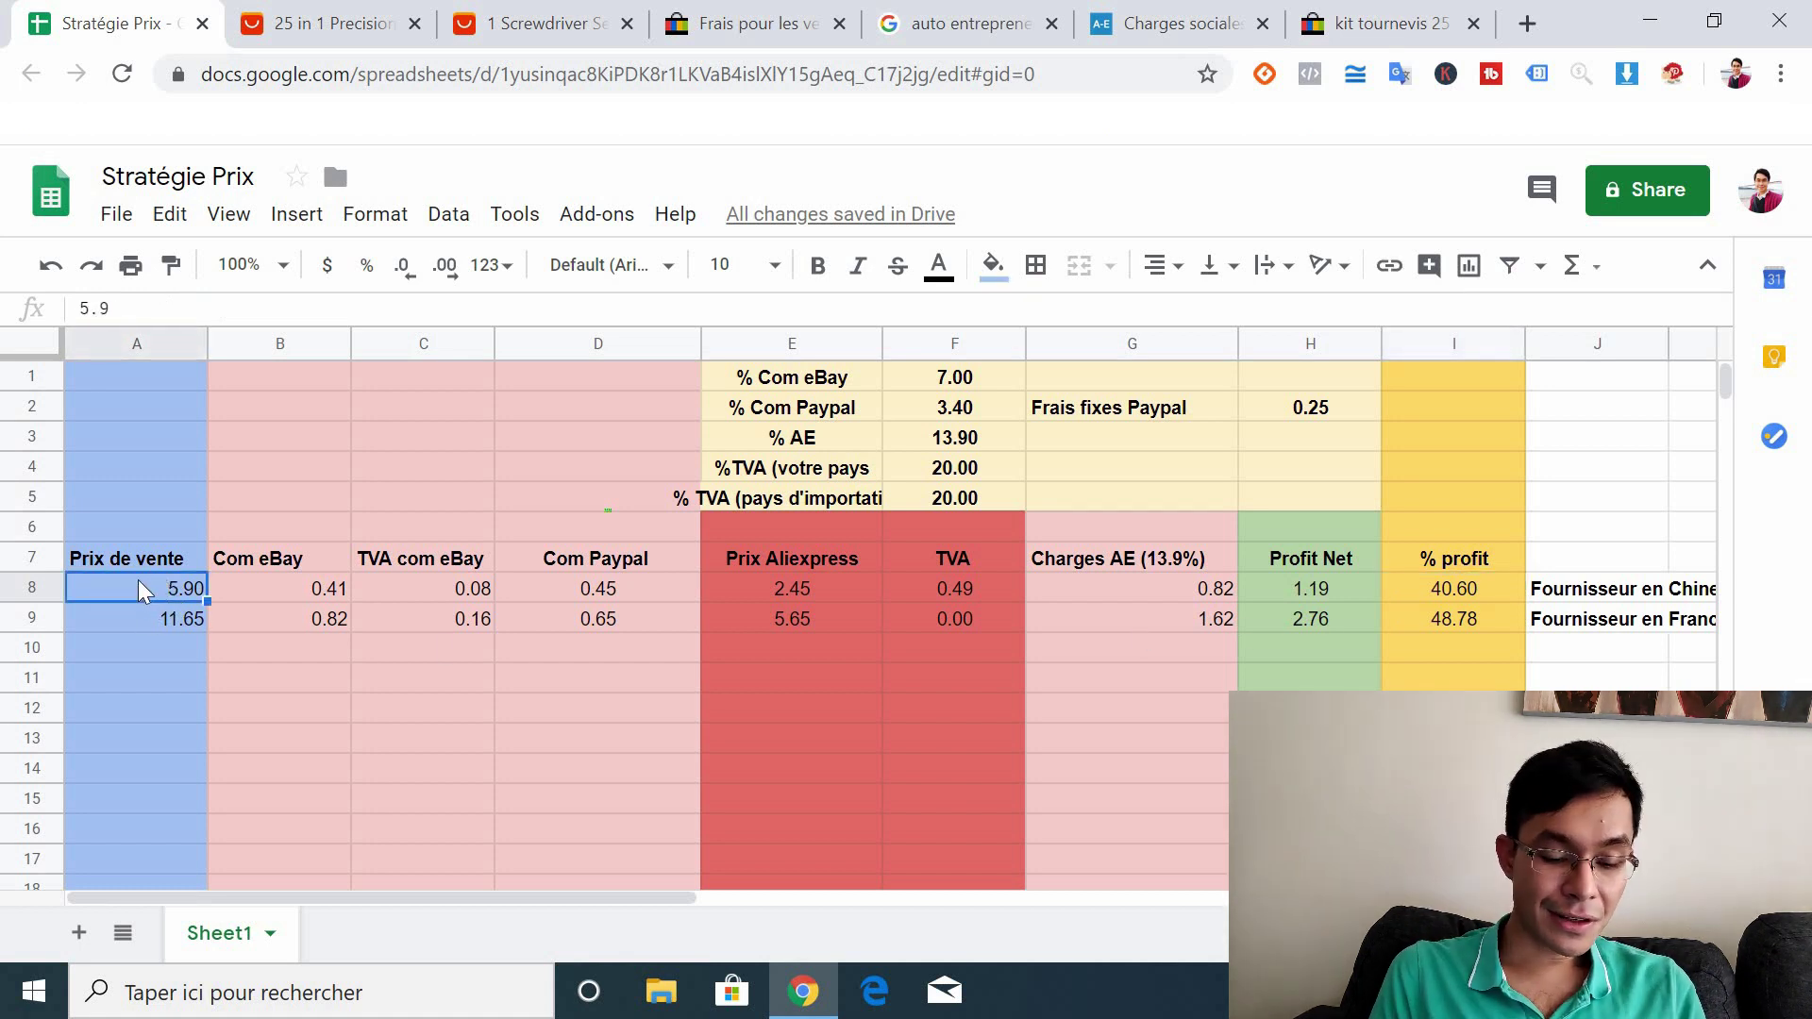
text(6.90)
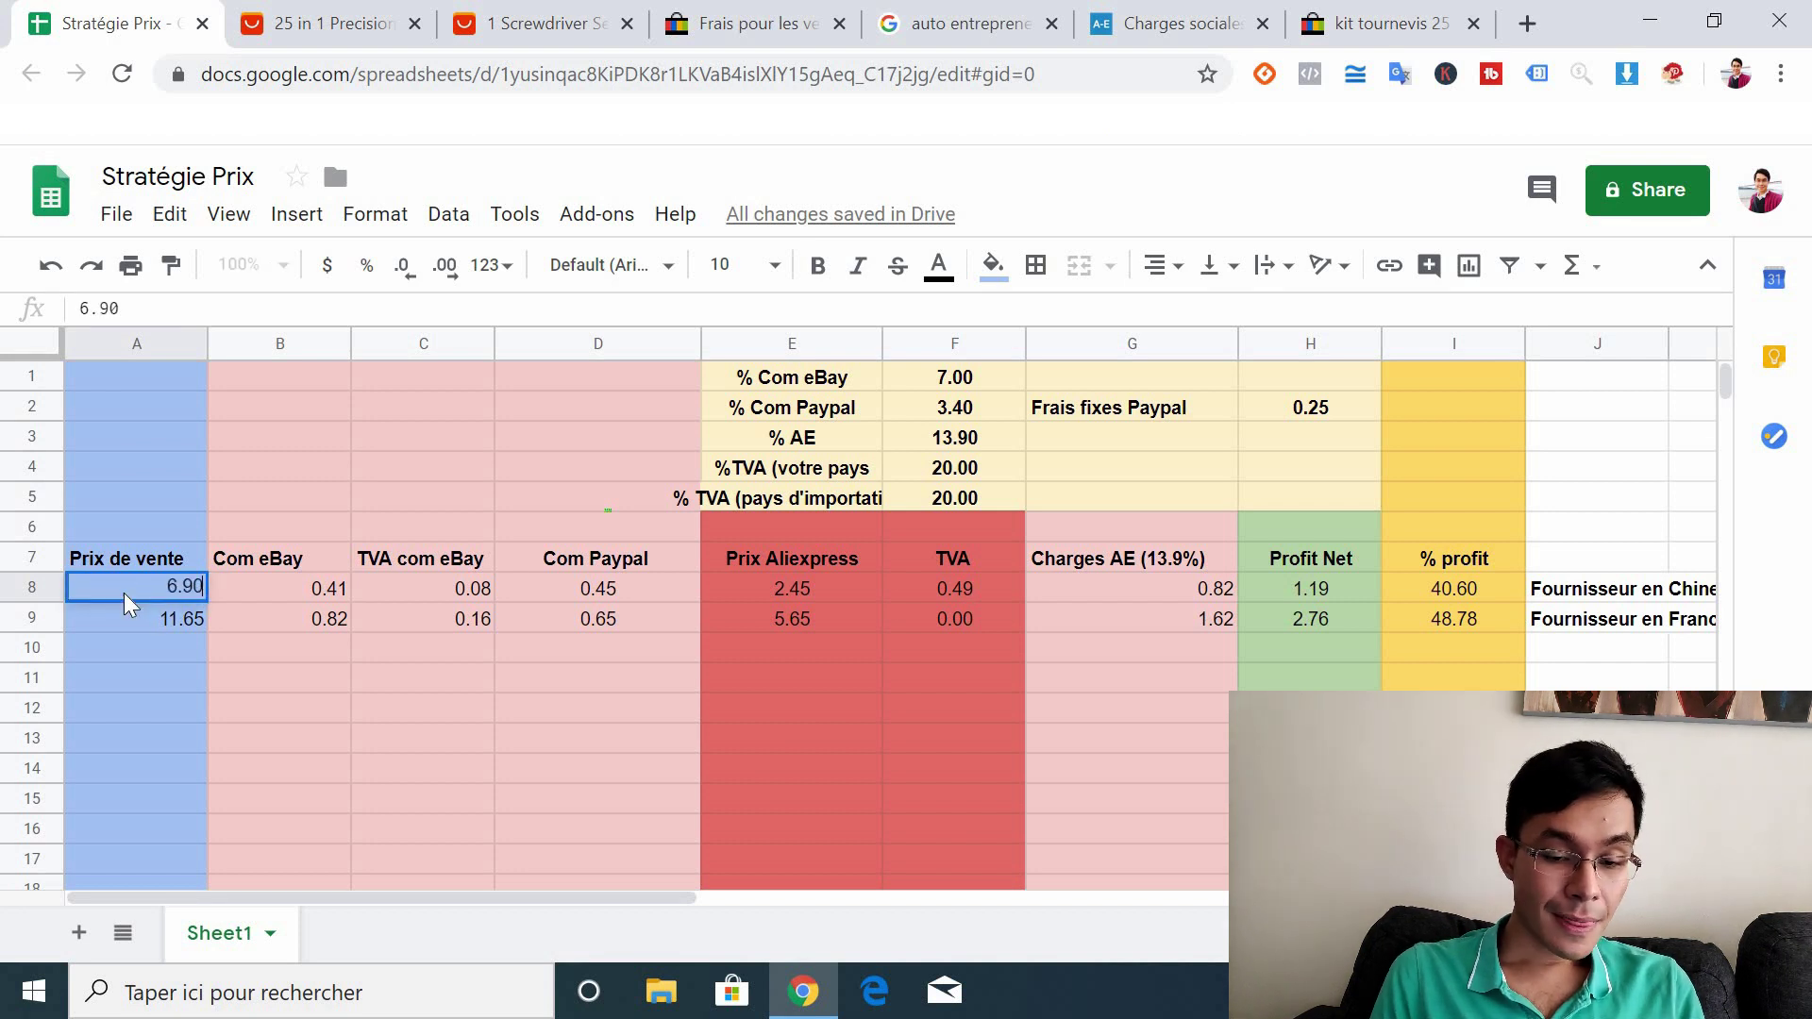
key(Return)
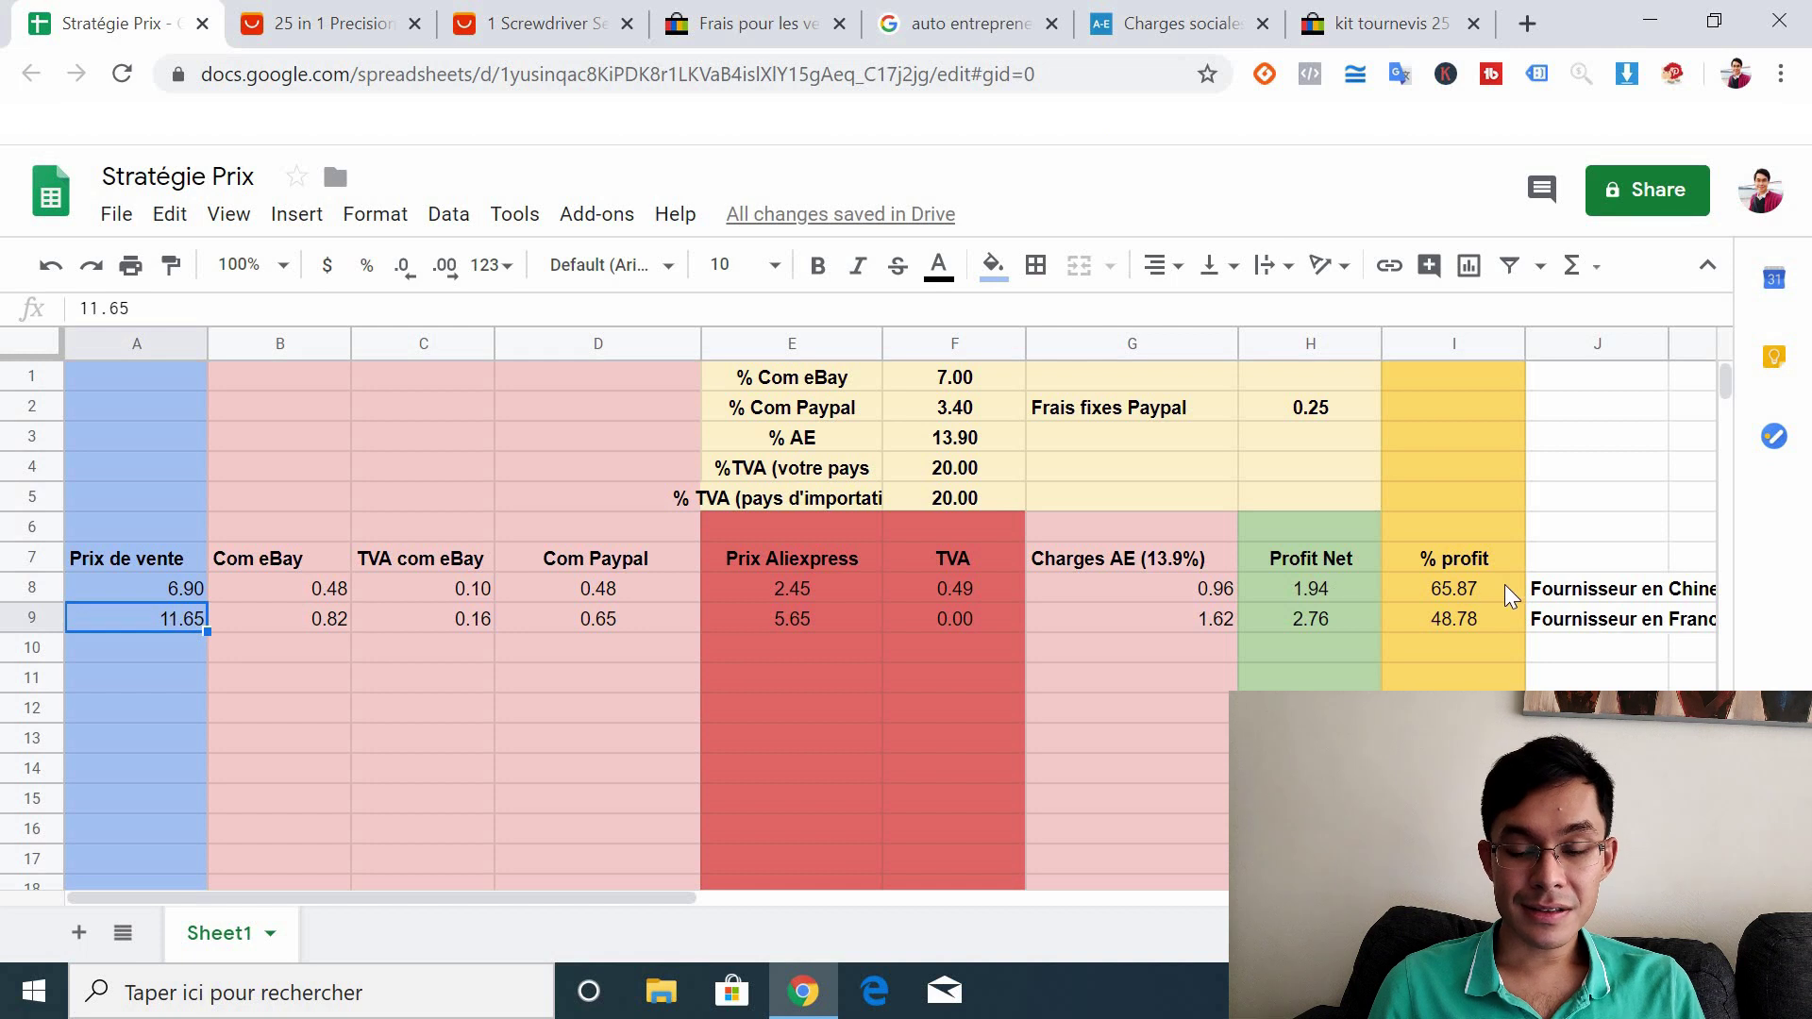
click(1456, 588)
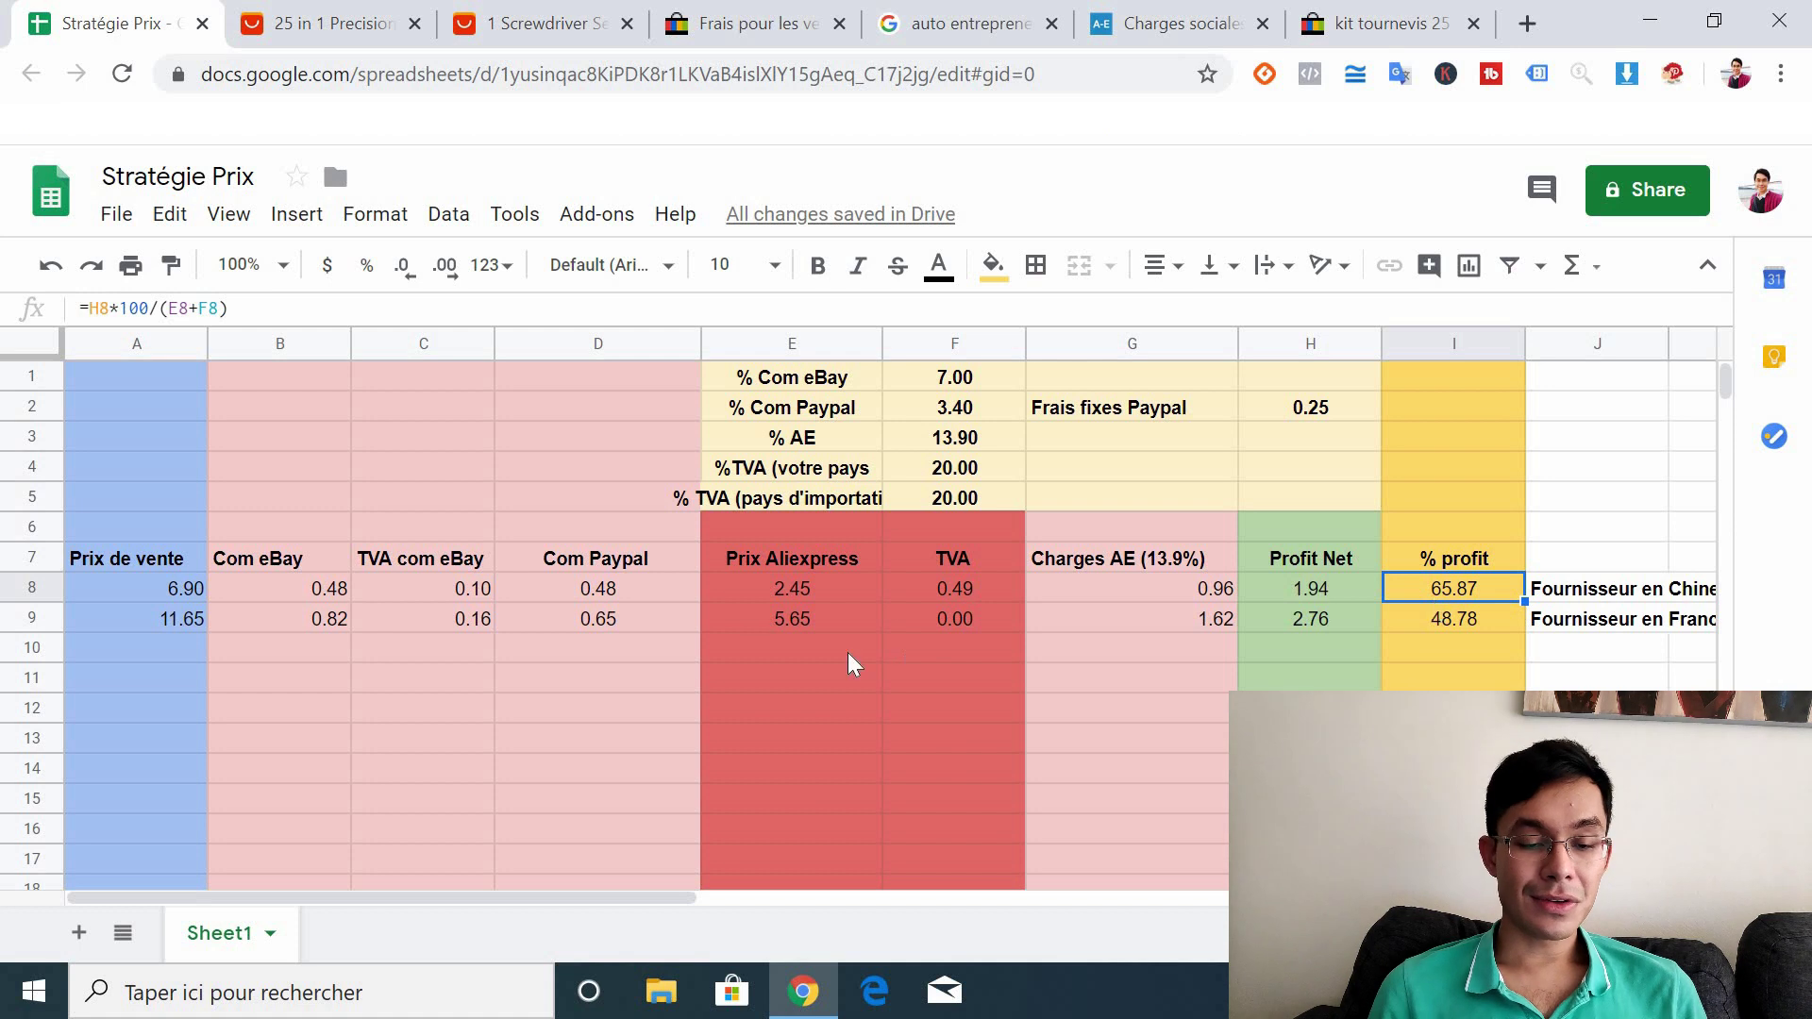
click(791, 591)
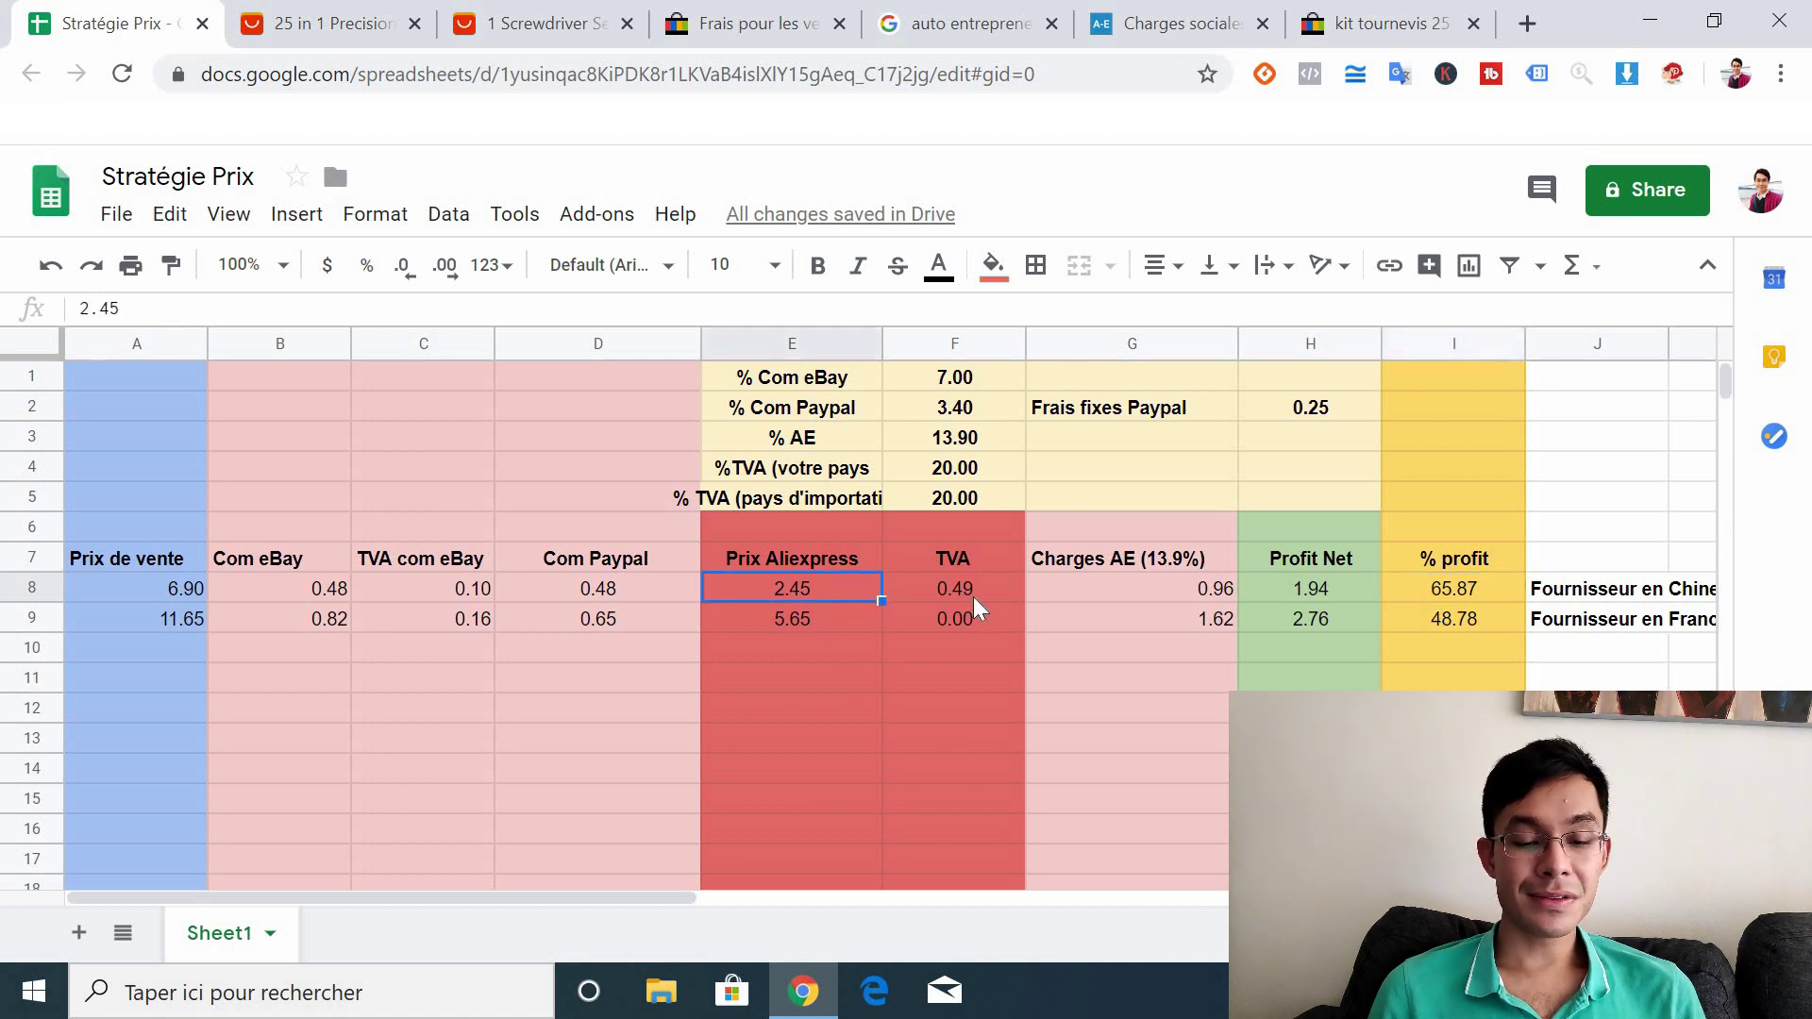
Check the China supplier's TVA, Prix de vente, Profit Net and % profit in row 8
click(950, 590)
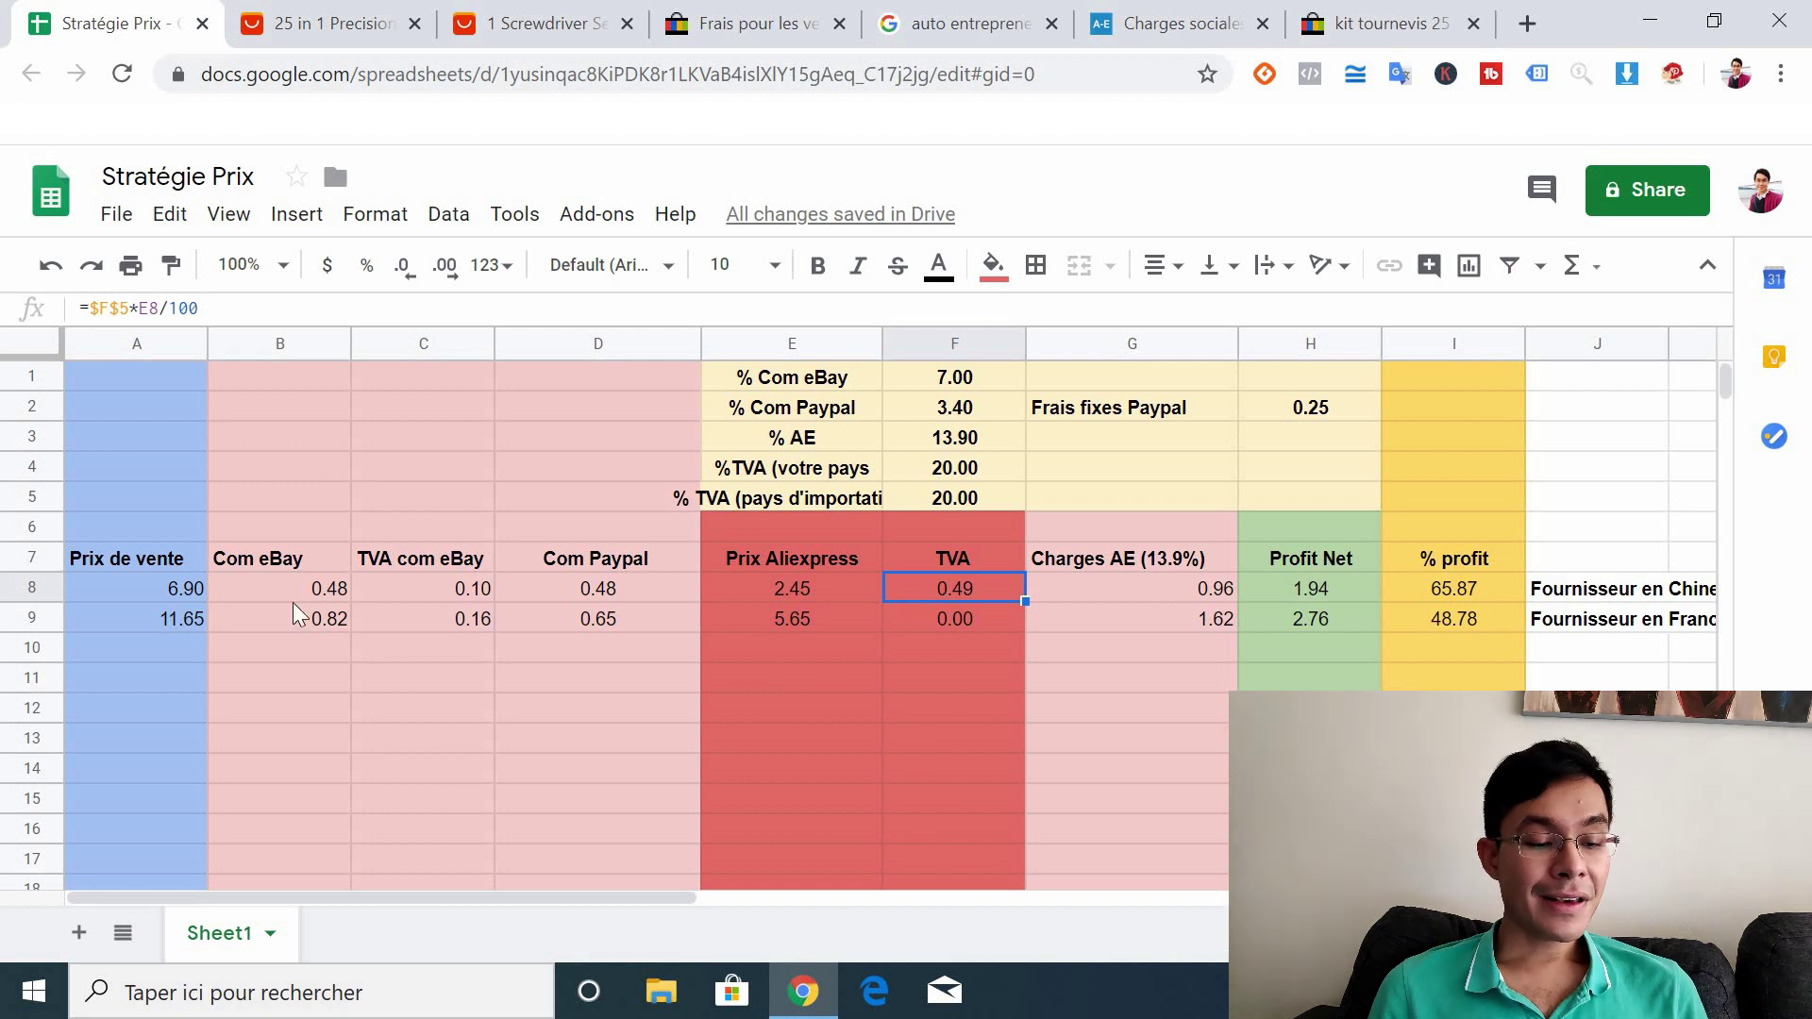
click(147, 585)
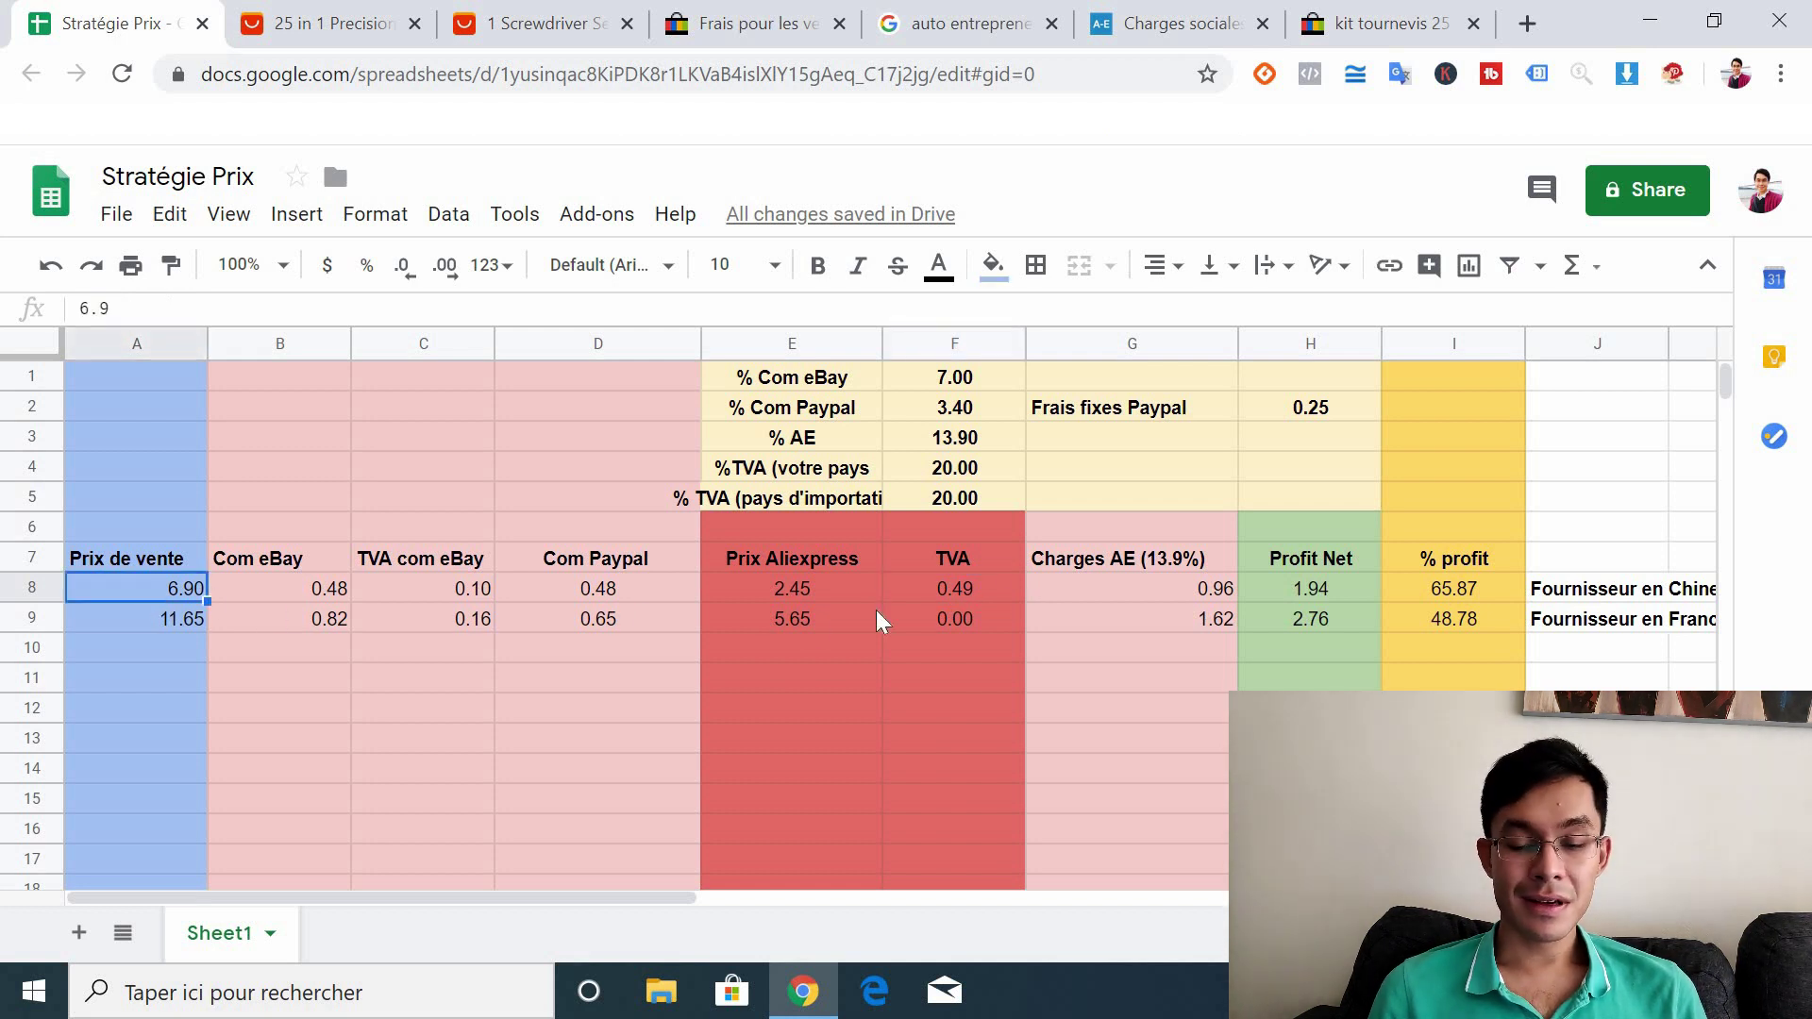
click(1333, 590)
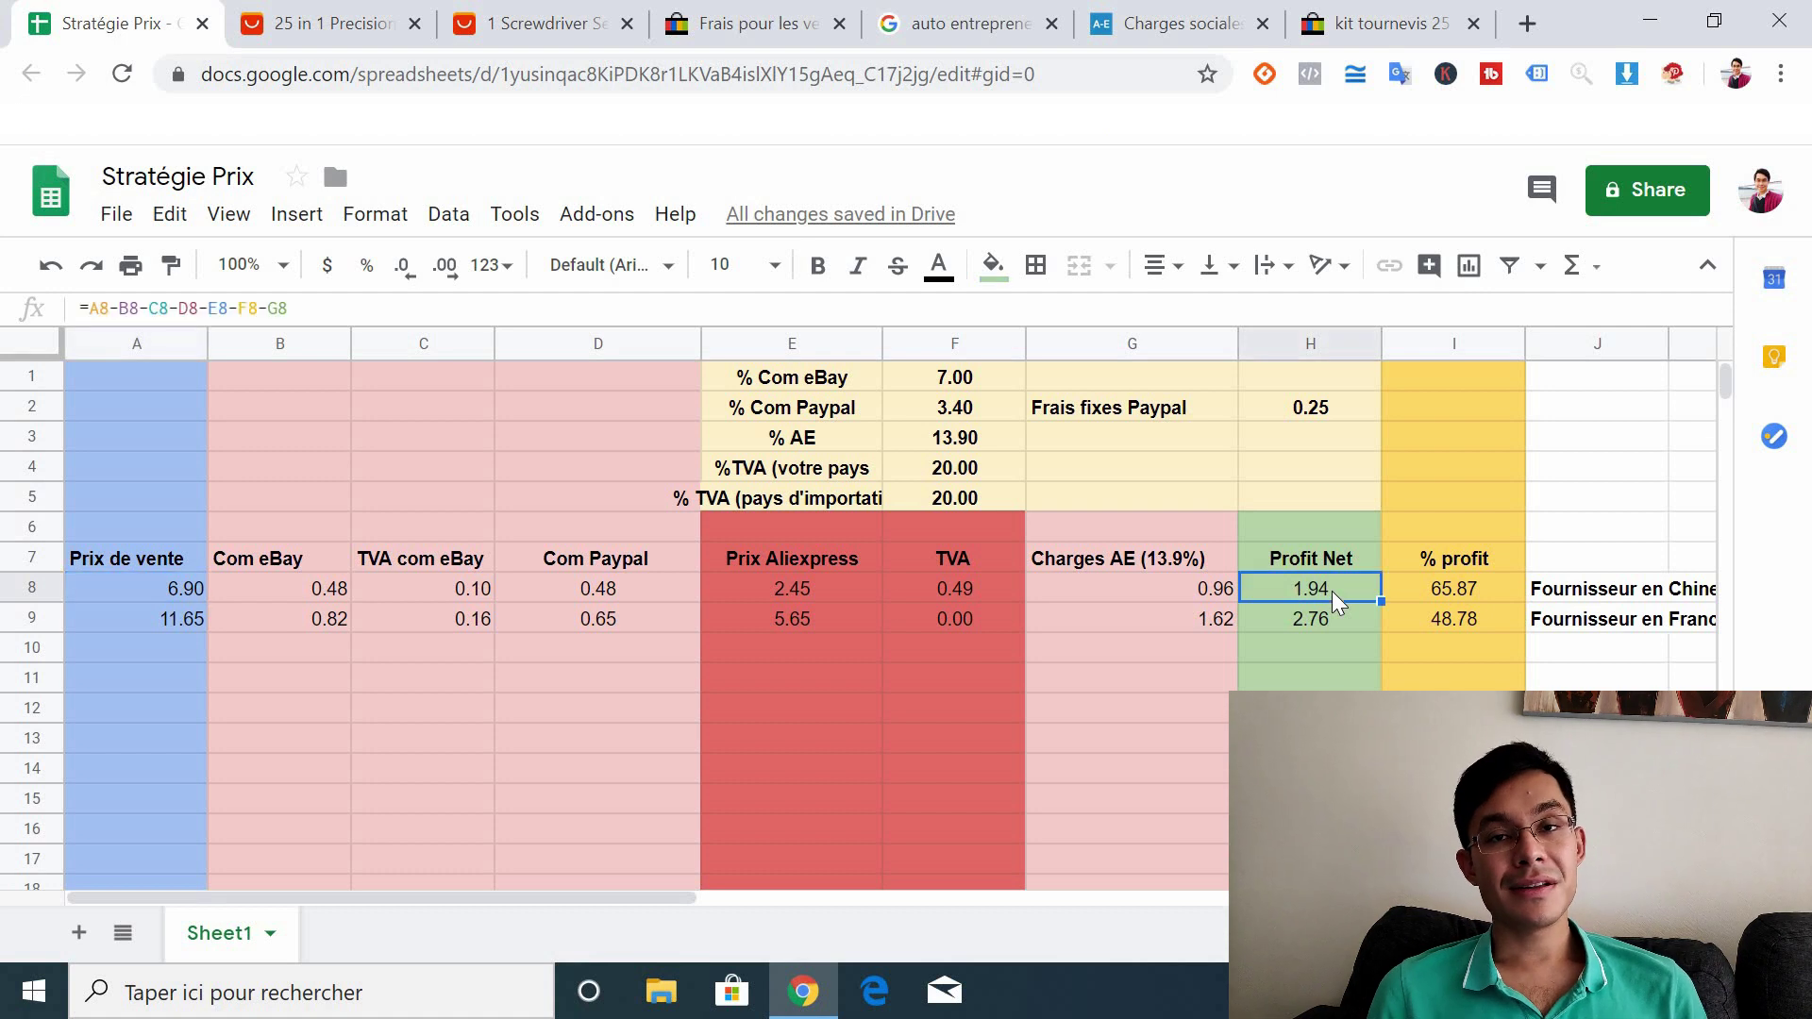
click(1451, 588)
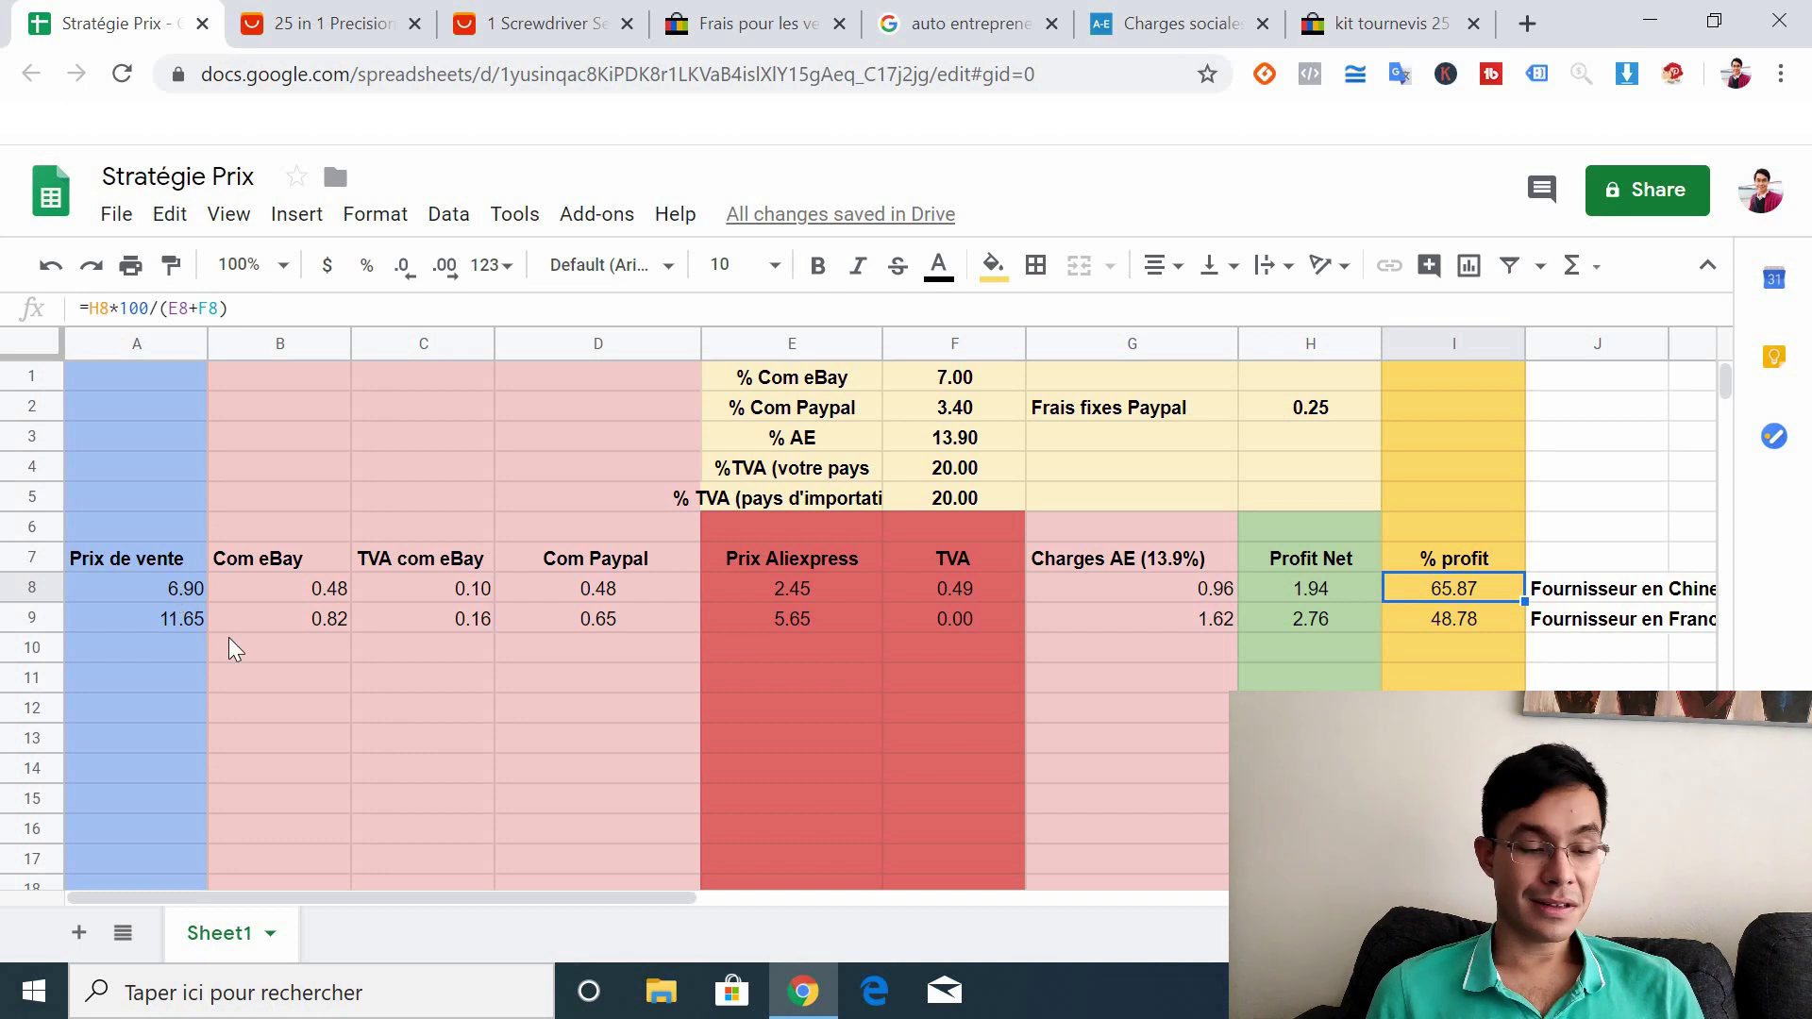
Try a Prix de vente of 5.50 for the China supplier in A8
click(156, 589)
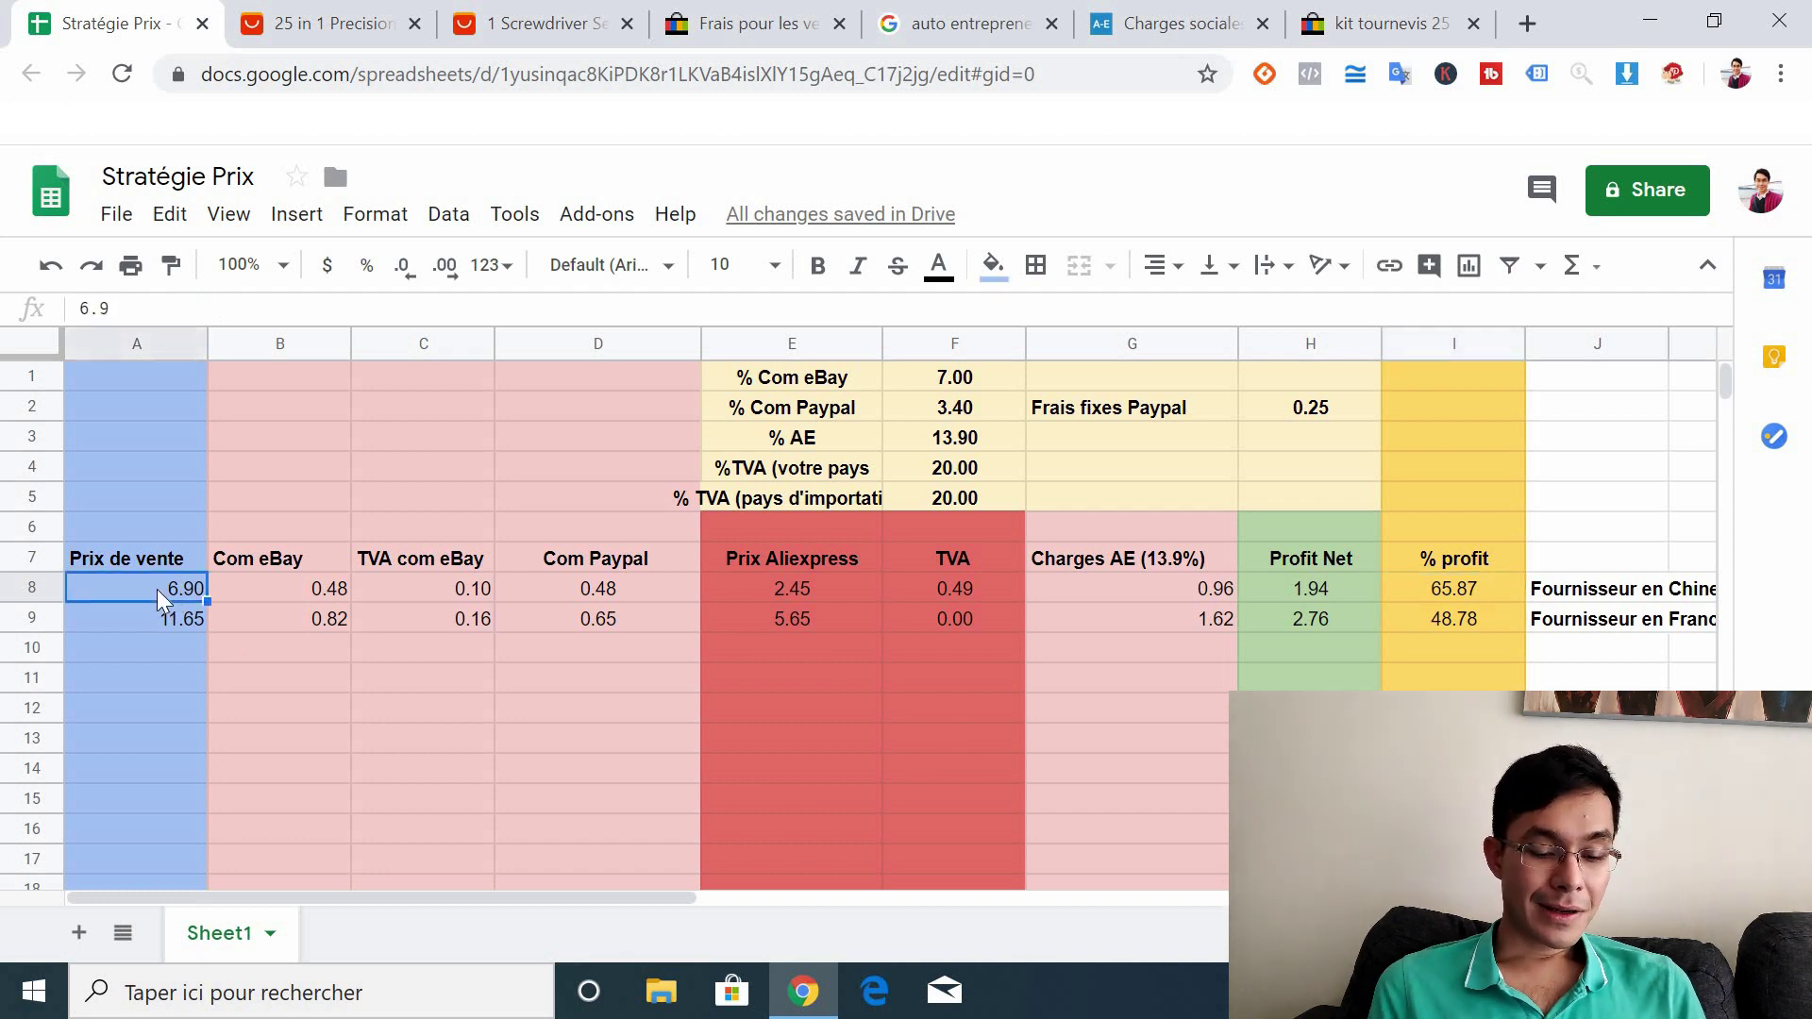
text(5.5)
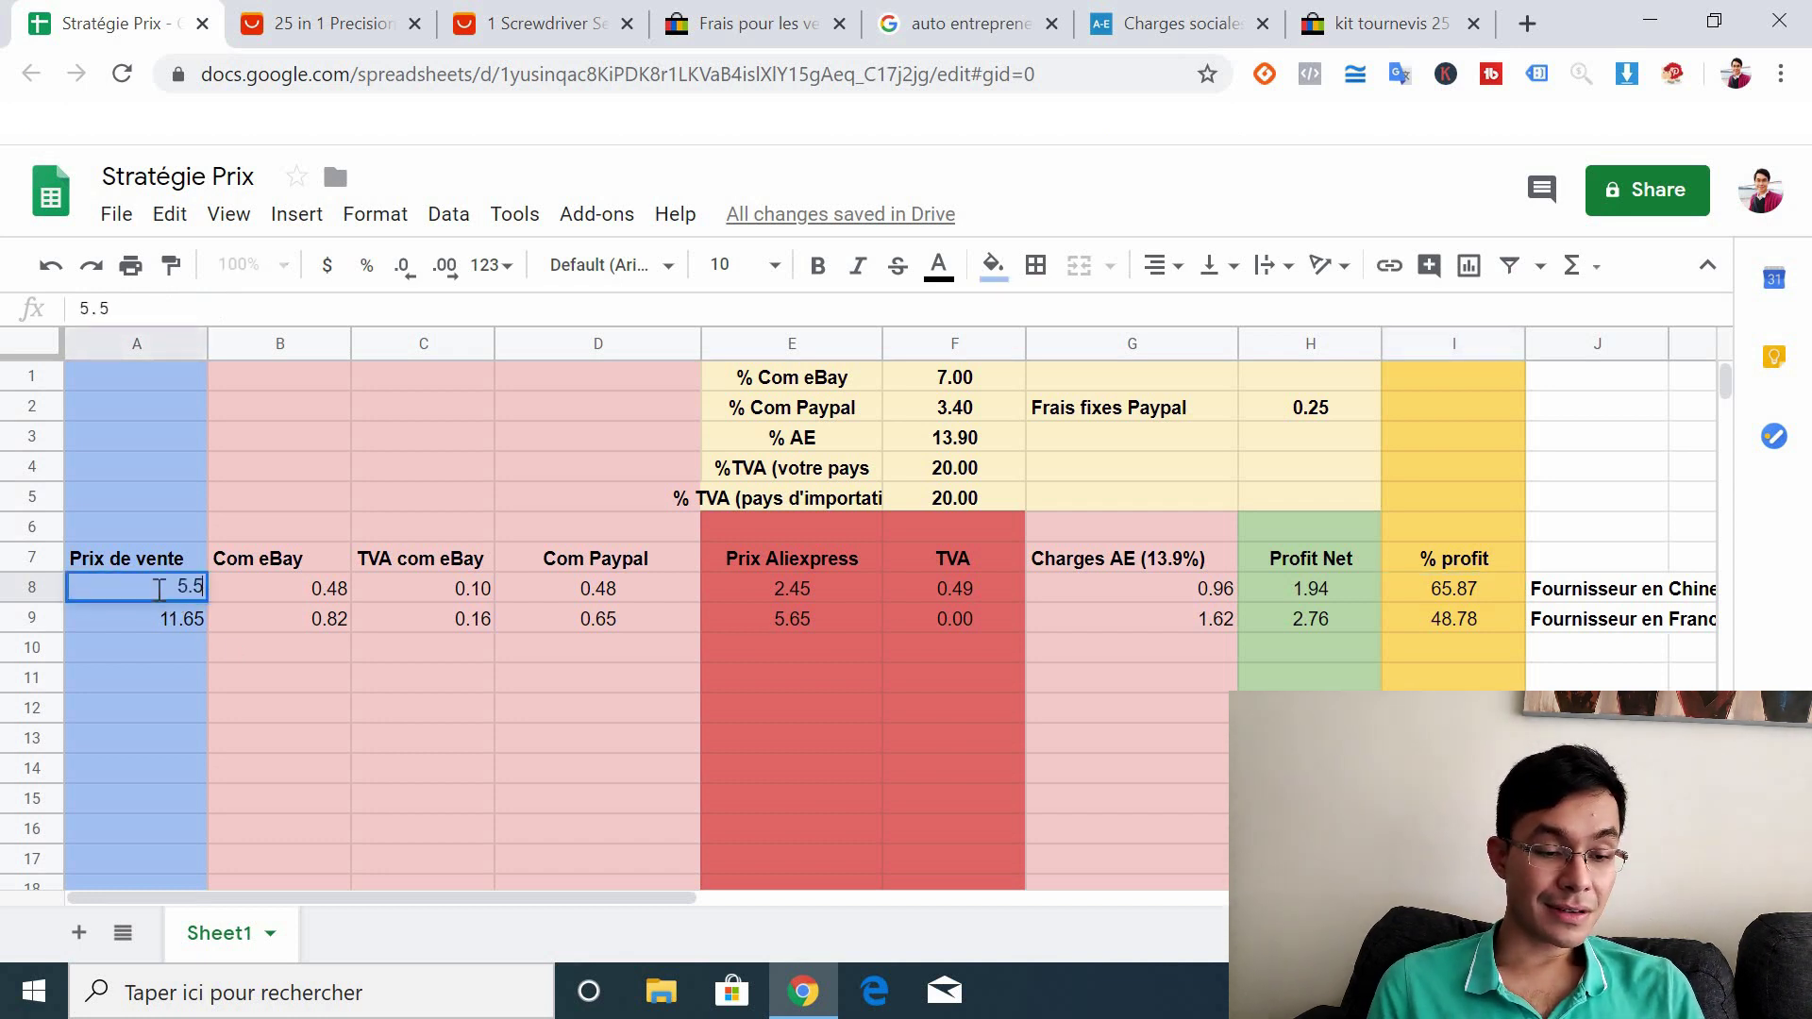
key(Return)
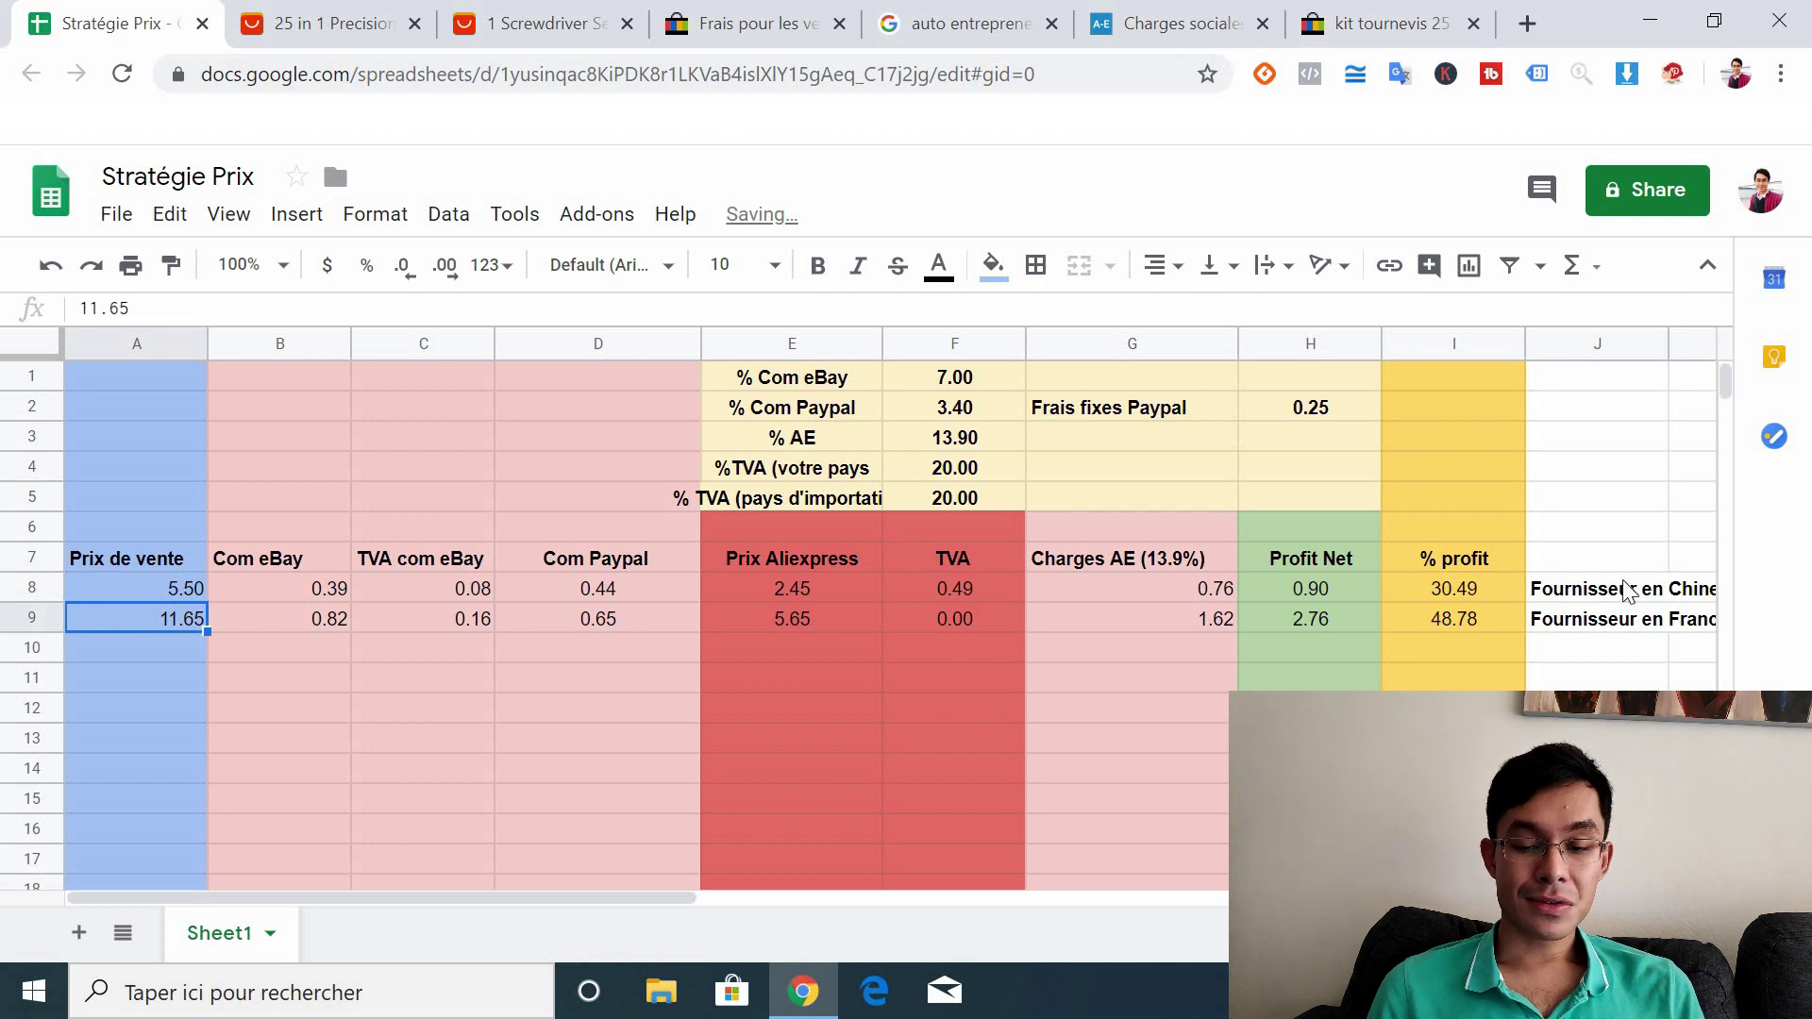
Set the China supplier's Prix de vente in A8 to 5.90
click(162, 596)
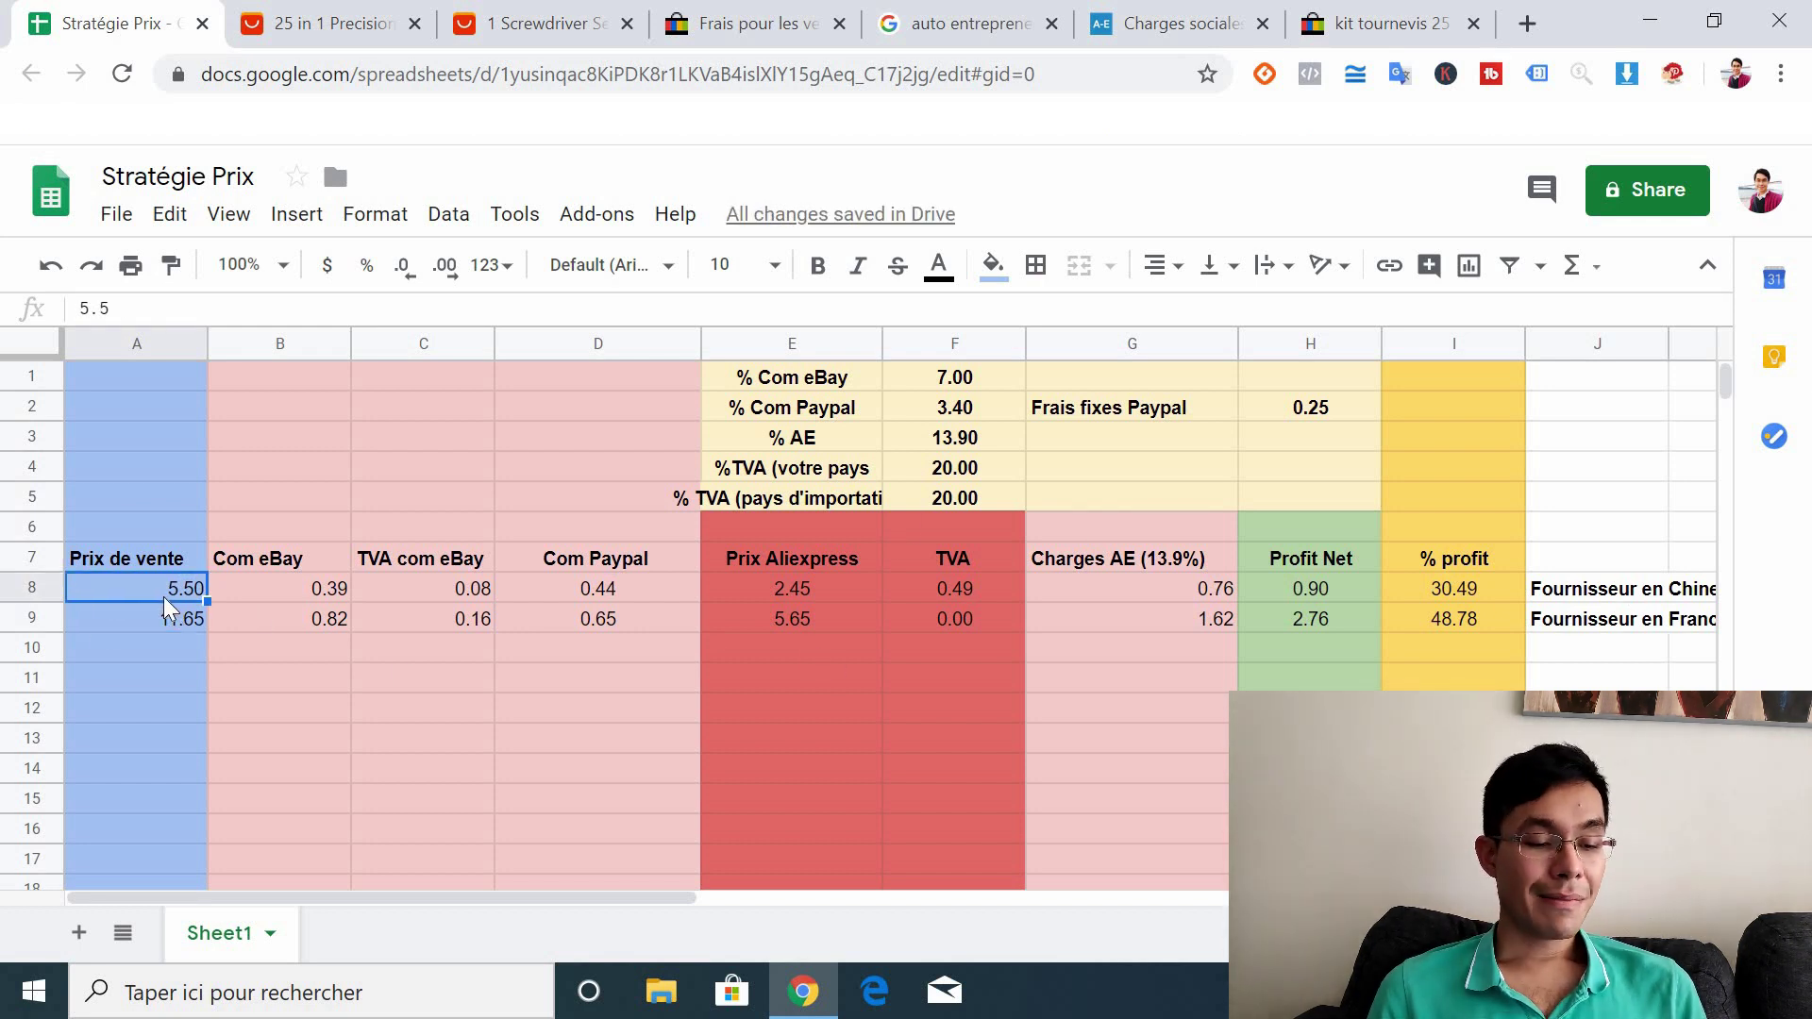
click(359, 13)
click(123, 22)
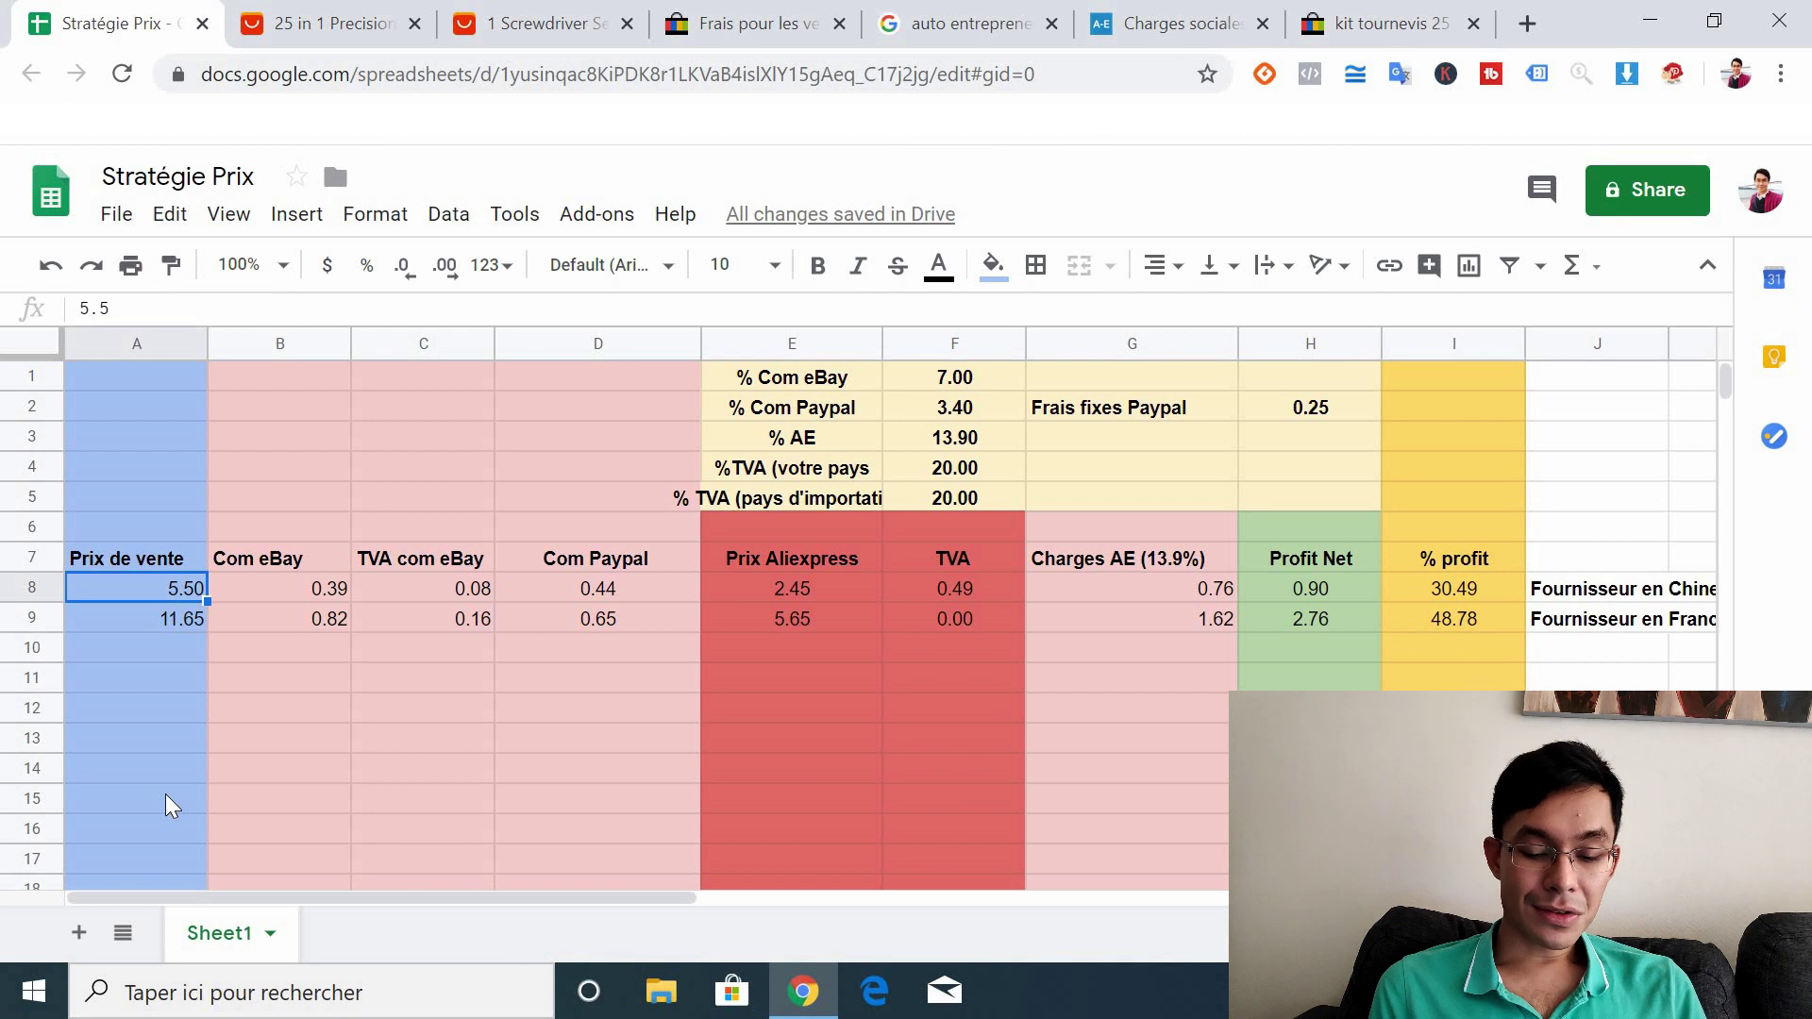
text(5.9)
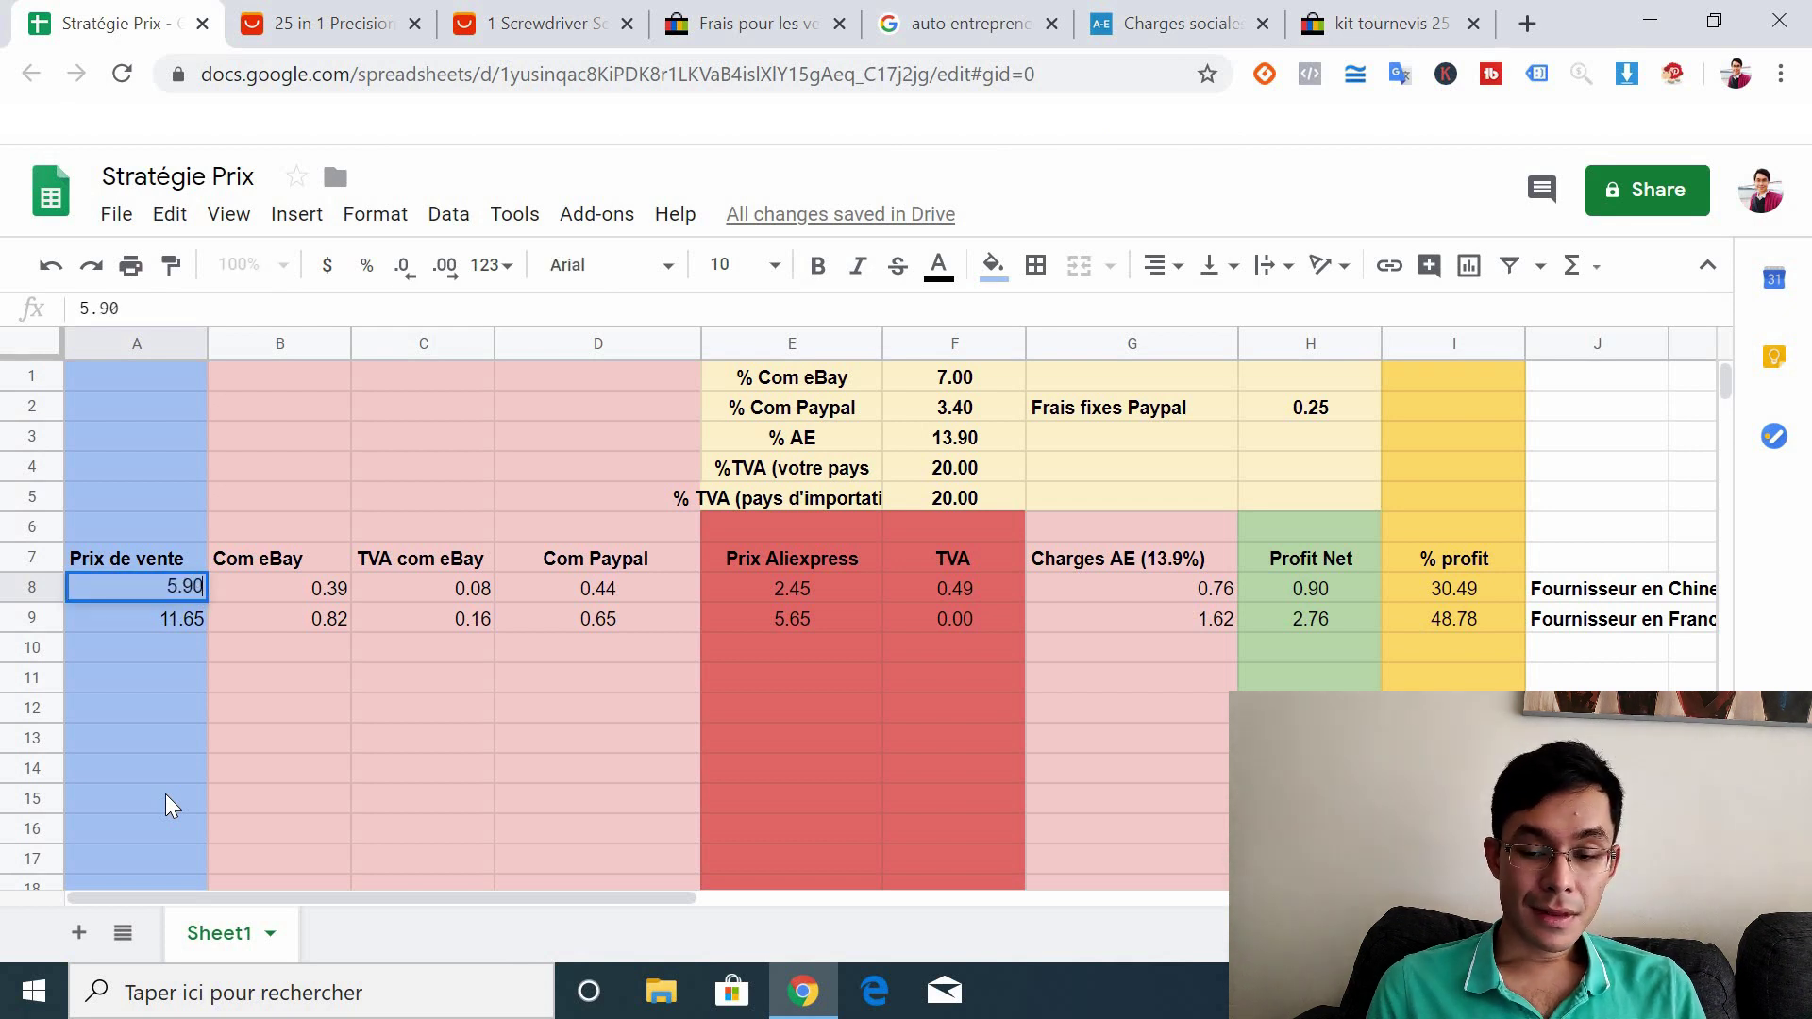
key(Return)
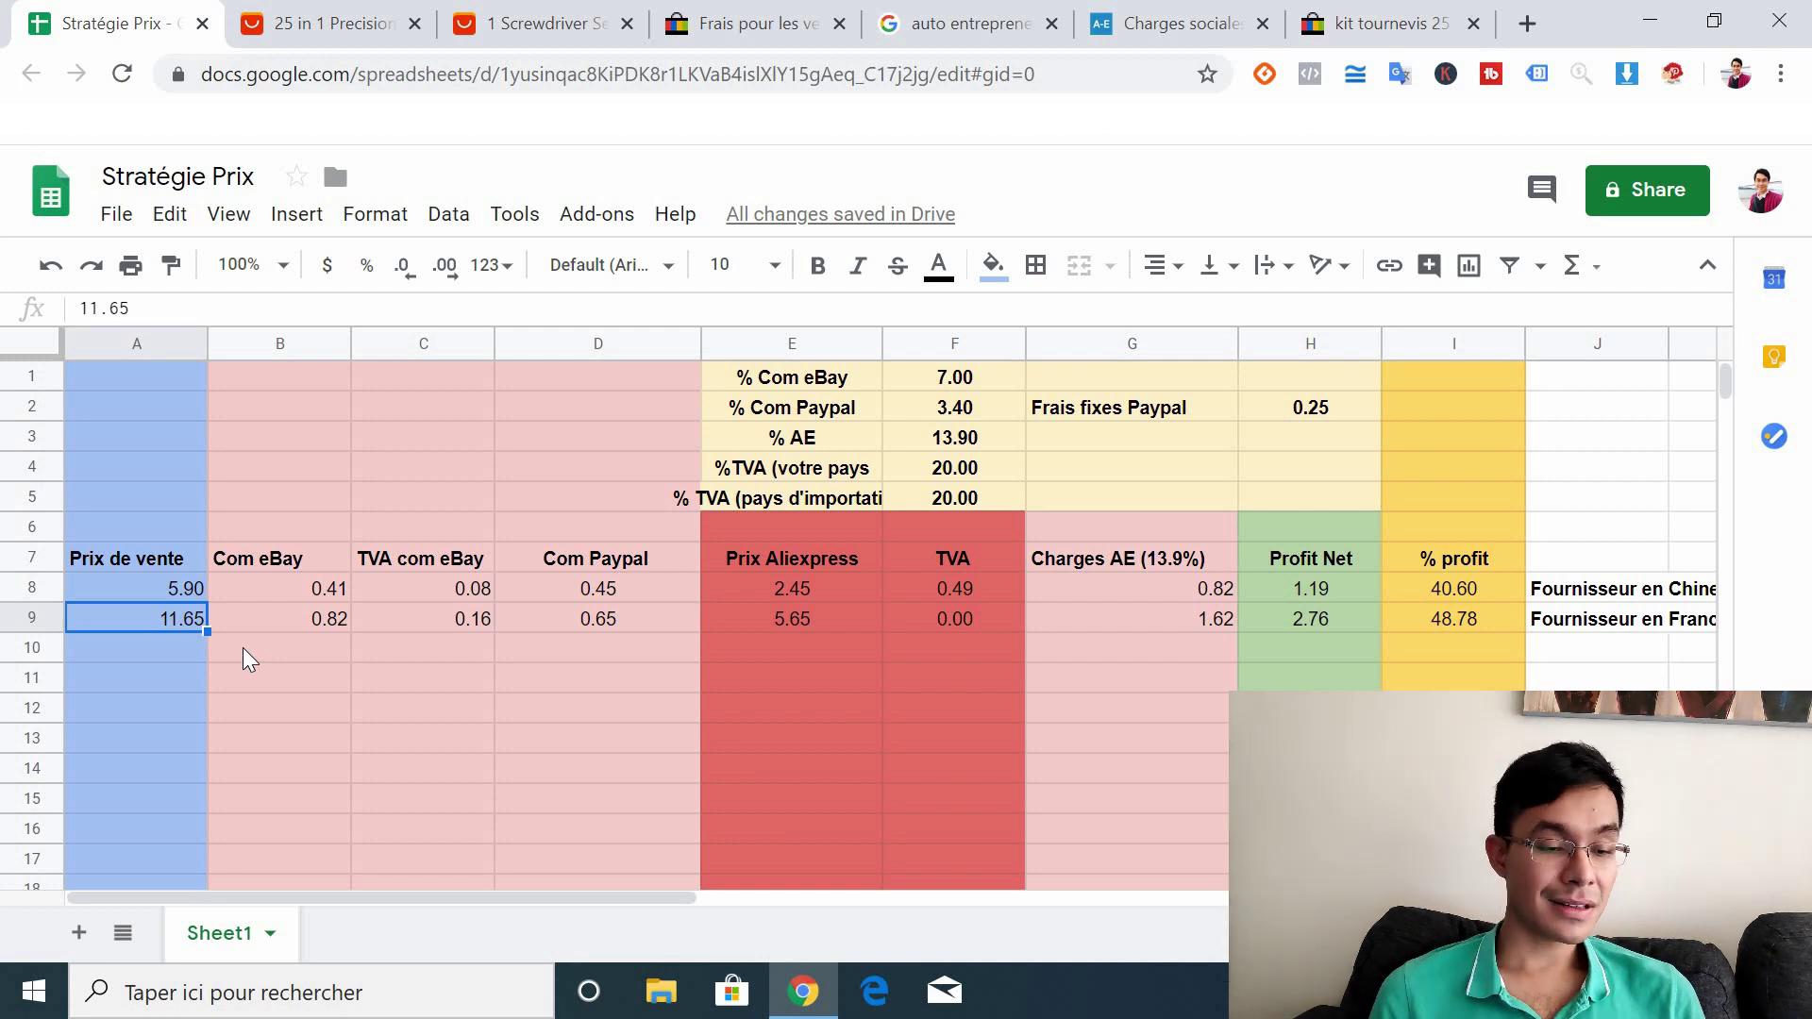
click(126, 577)
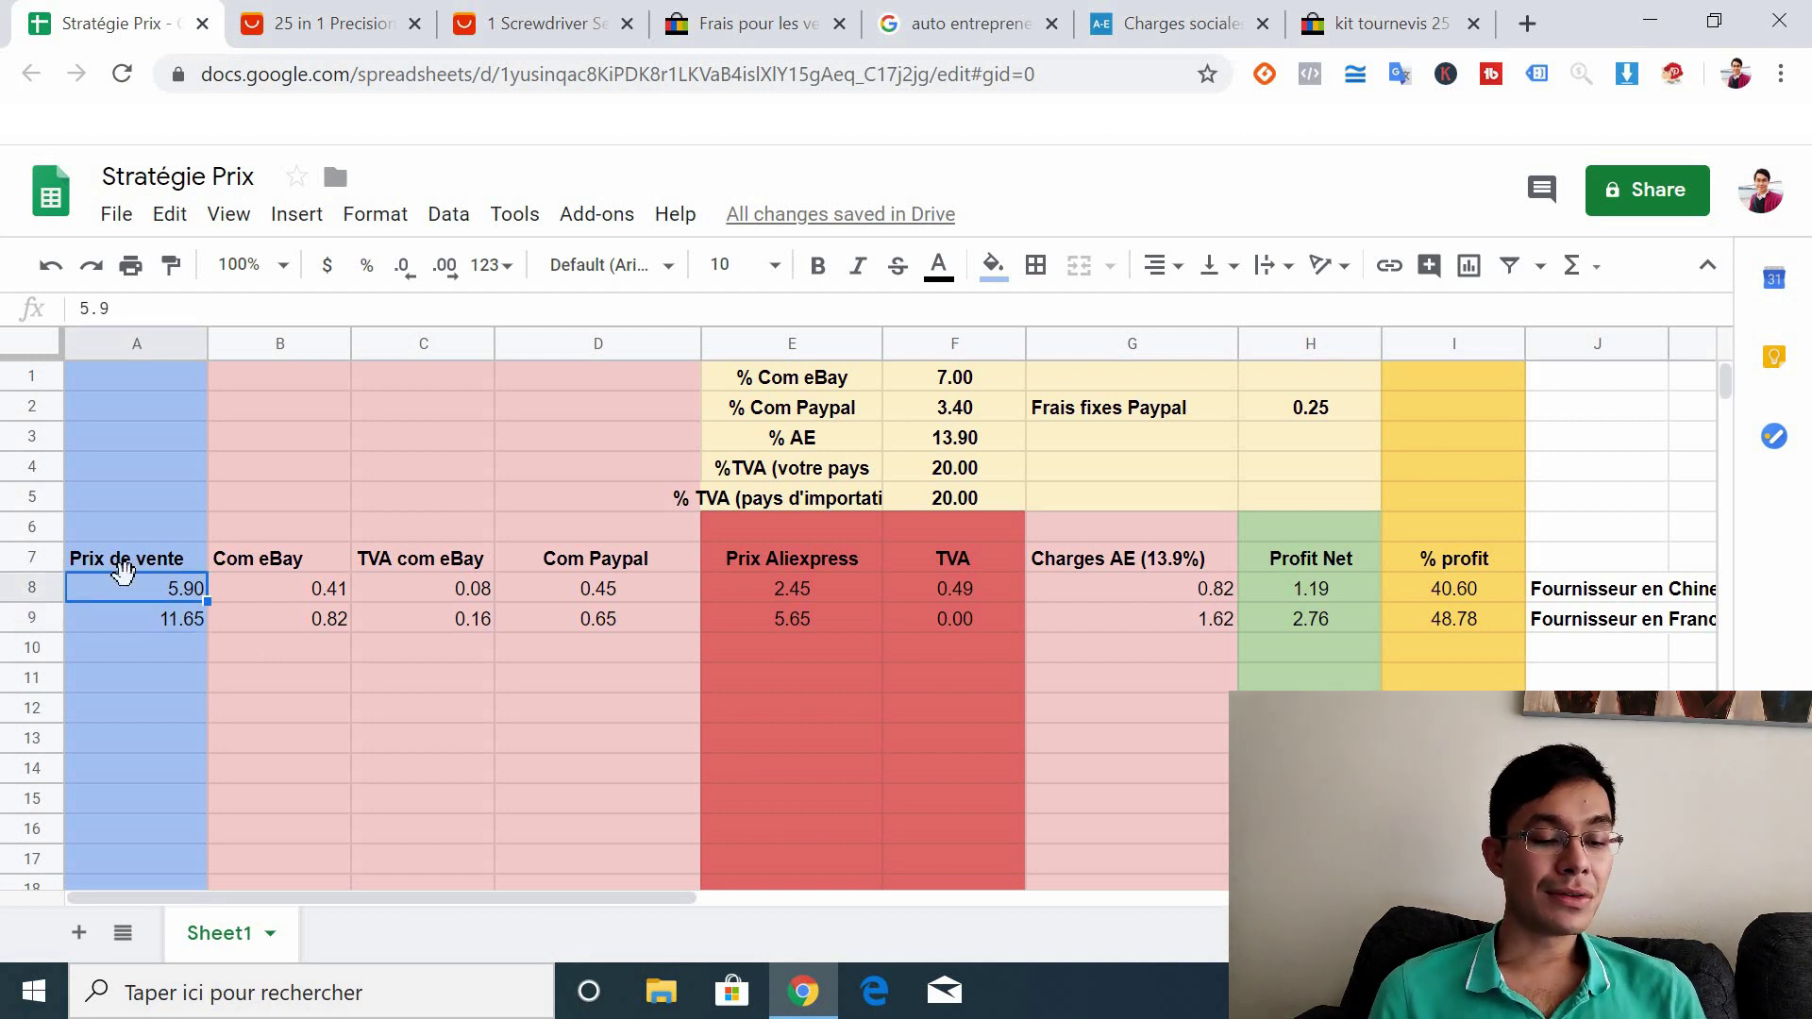
Check the France supplier's Prix Aliexpress, and try a Prix de vente of 11.40 in A9
click(170, 615)
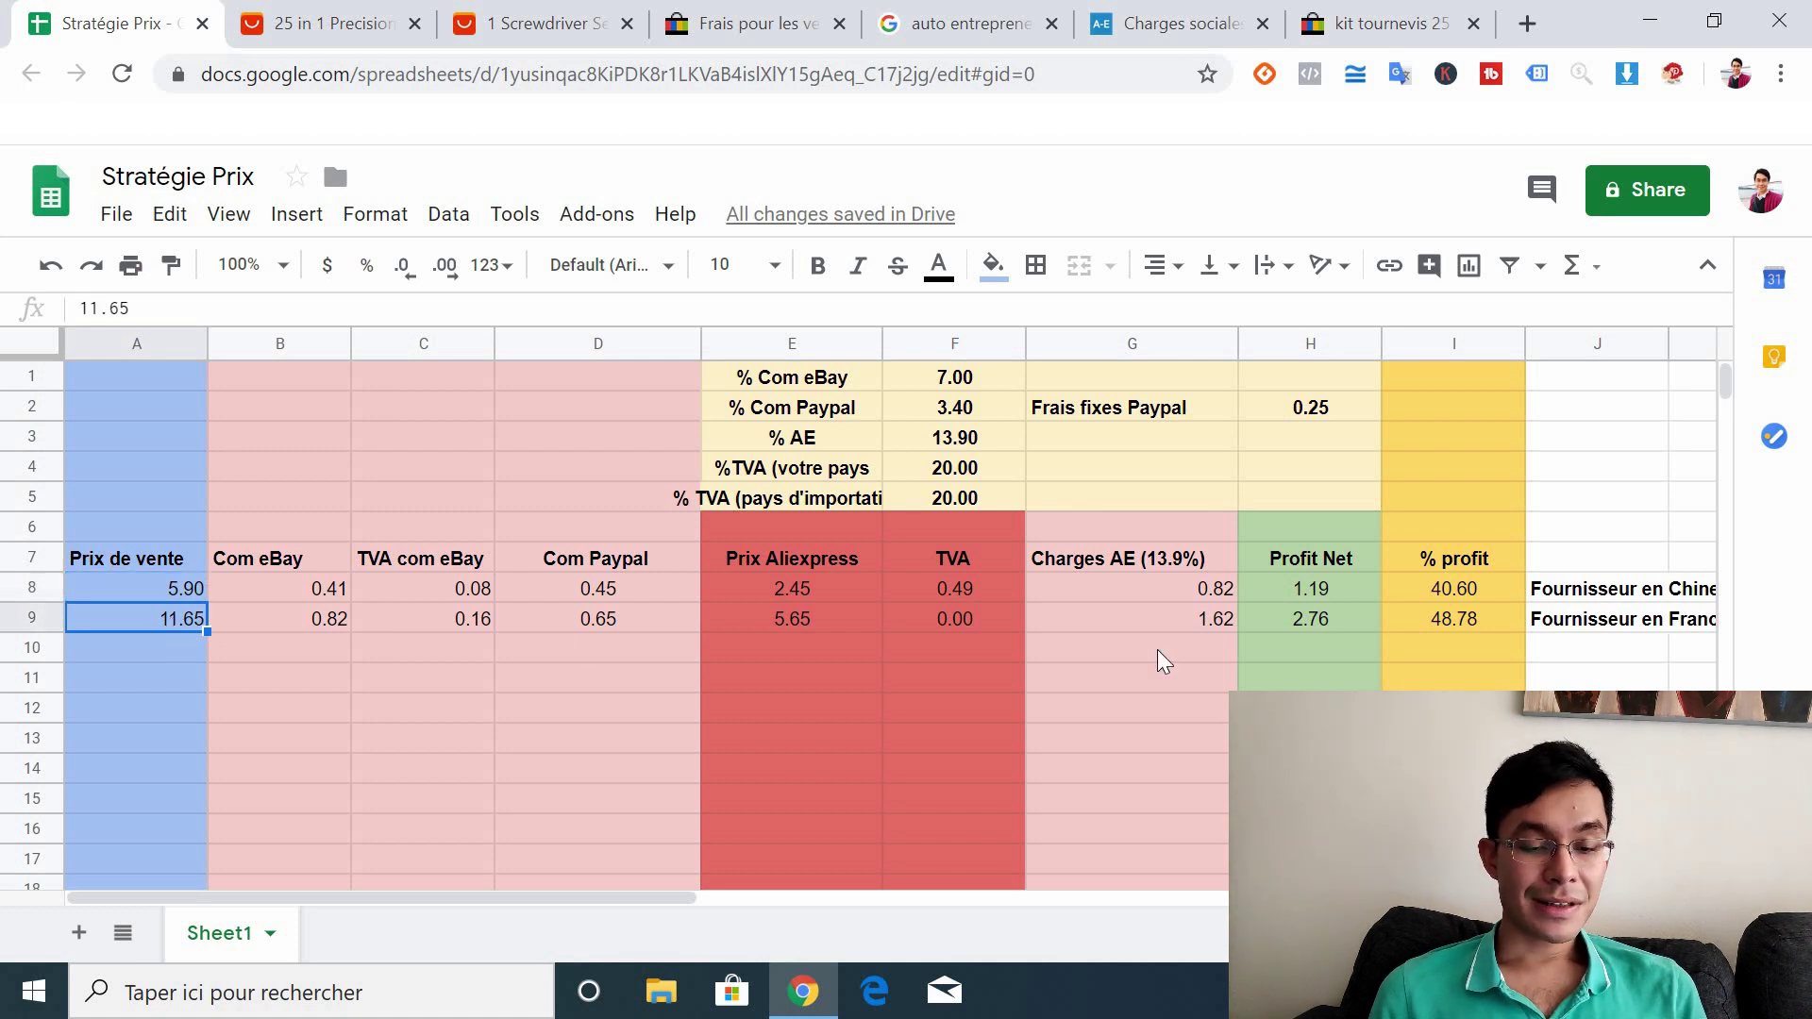
click(798, 621)
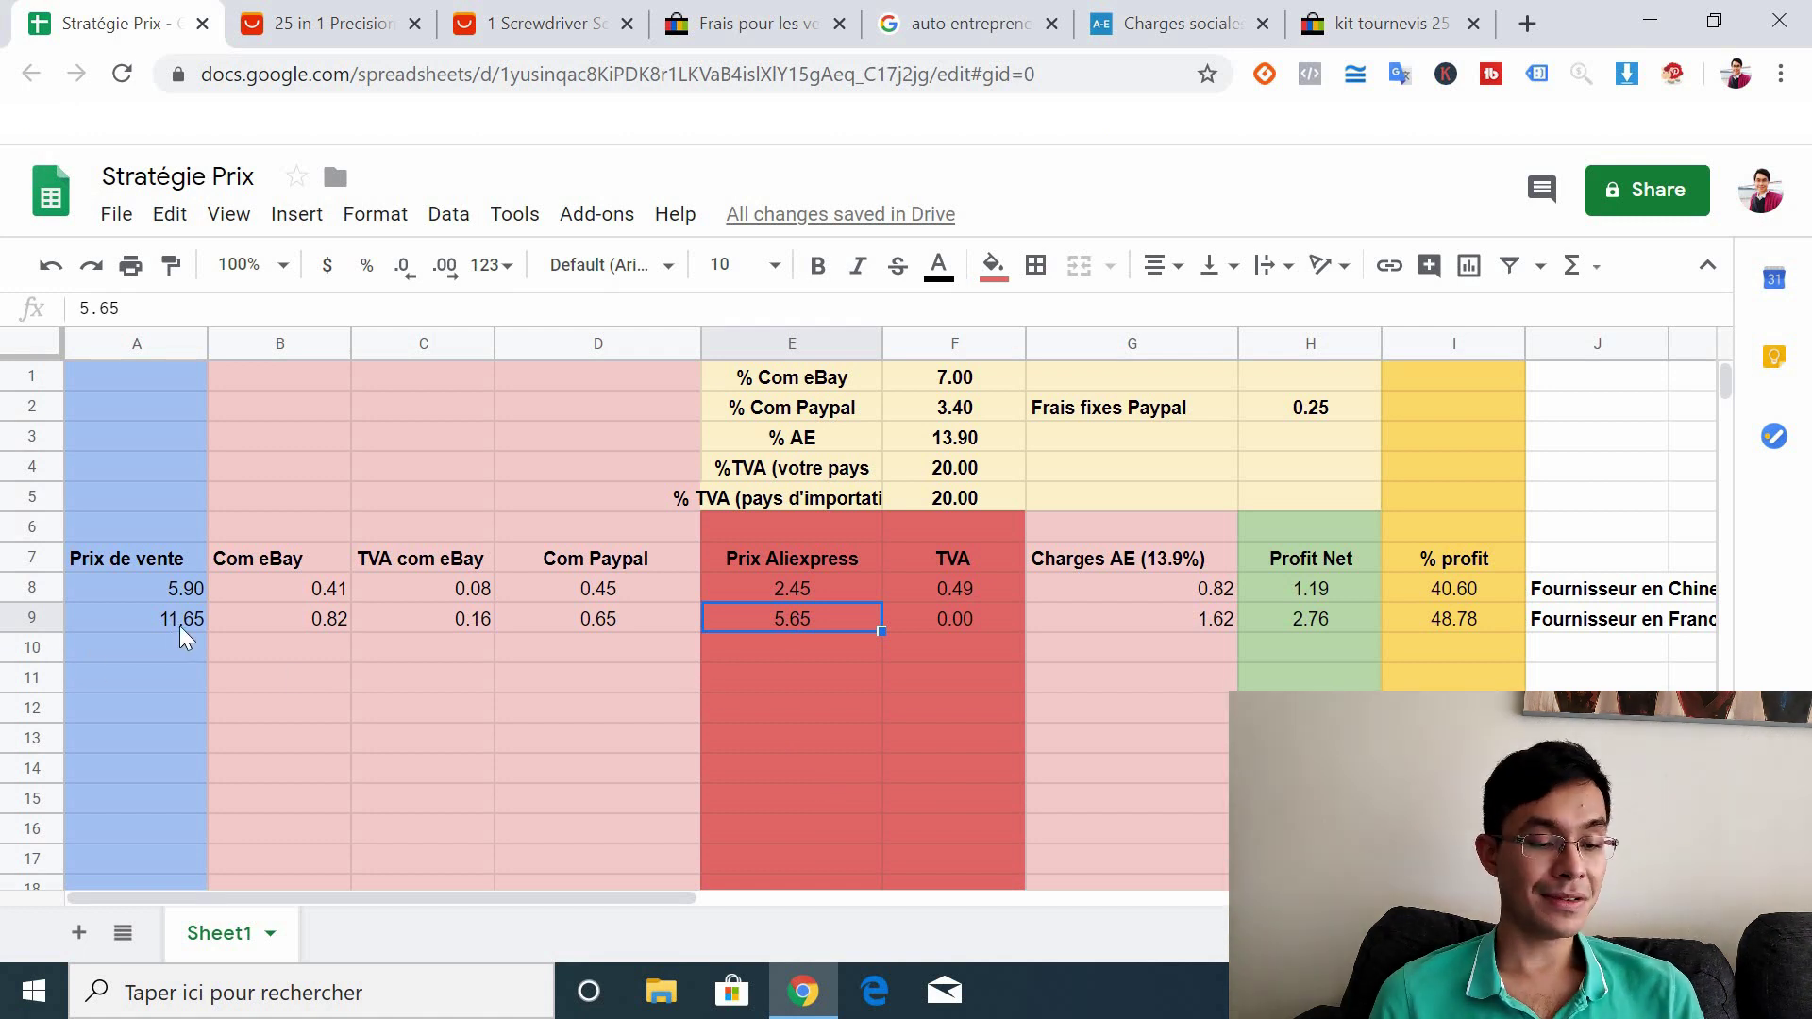
click(179, 626)
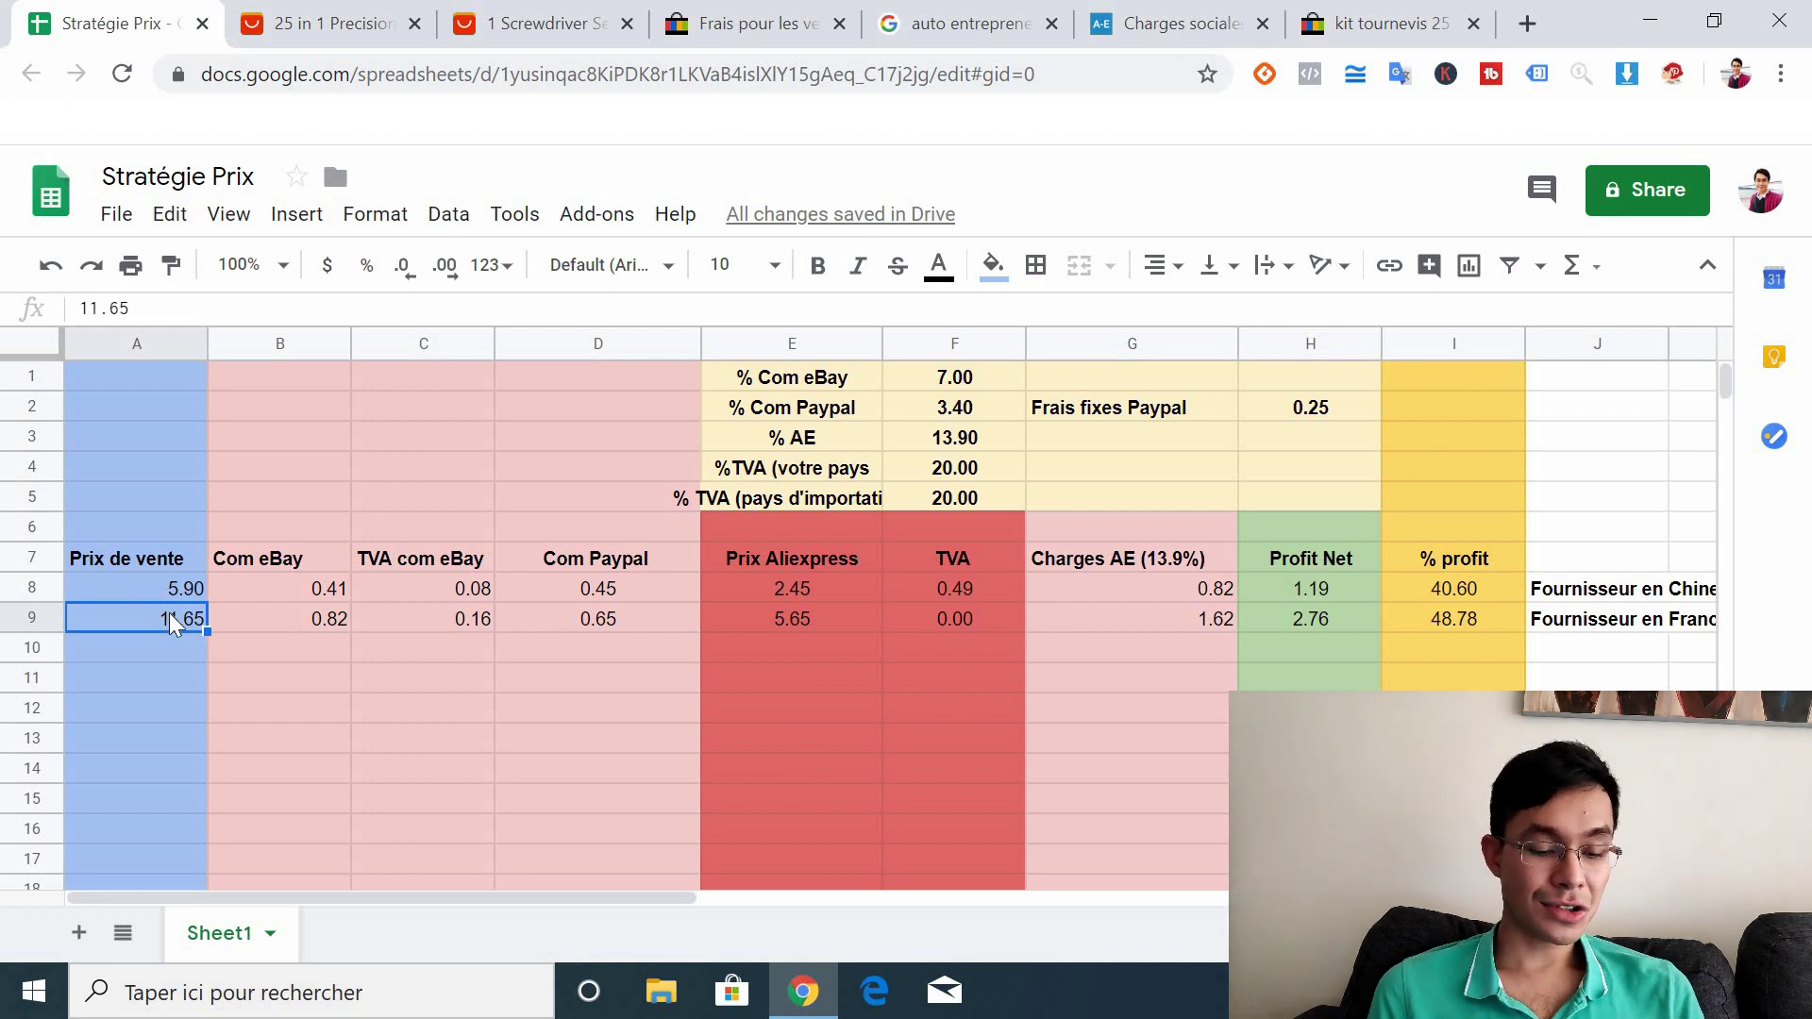
text(11.40)
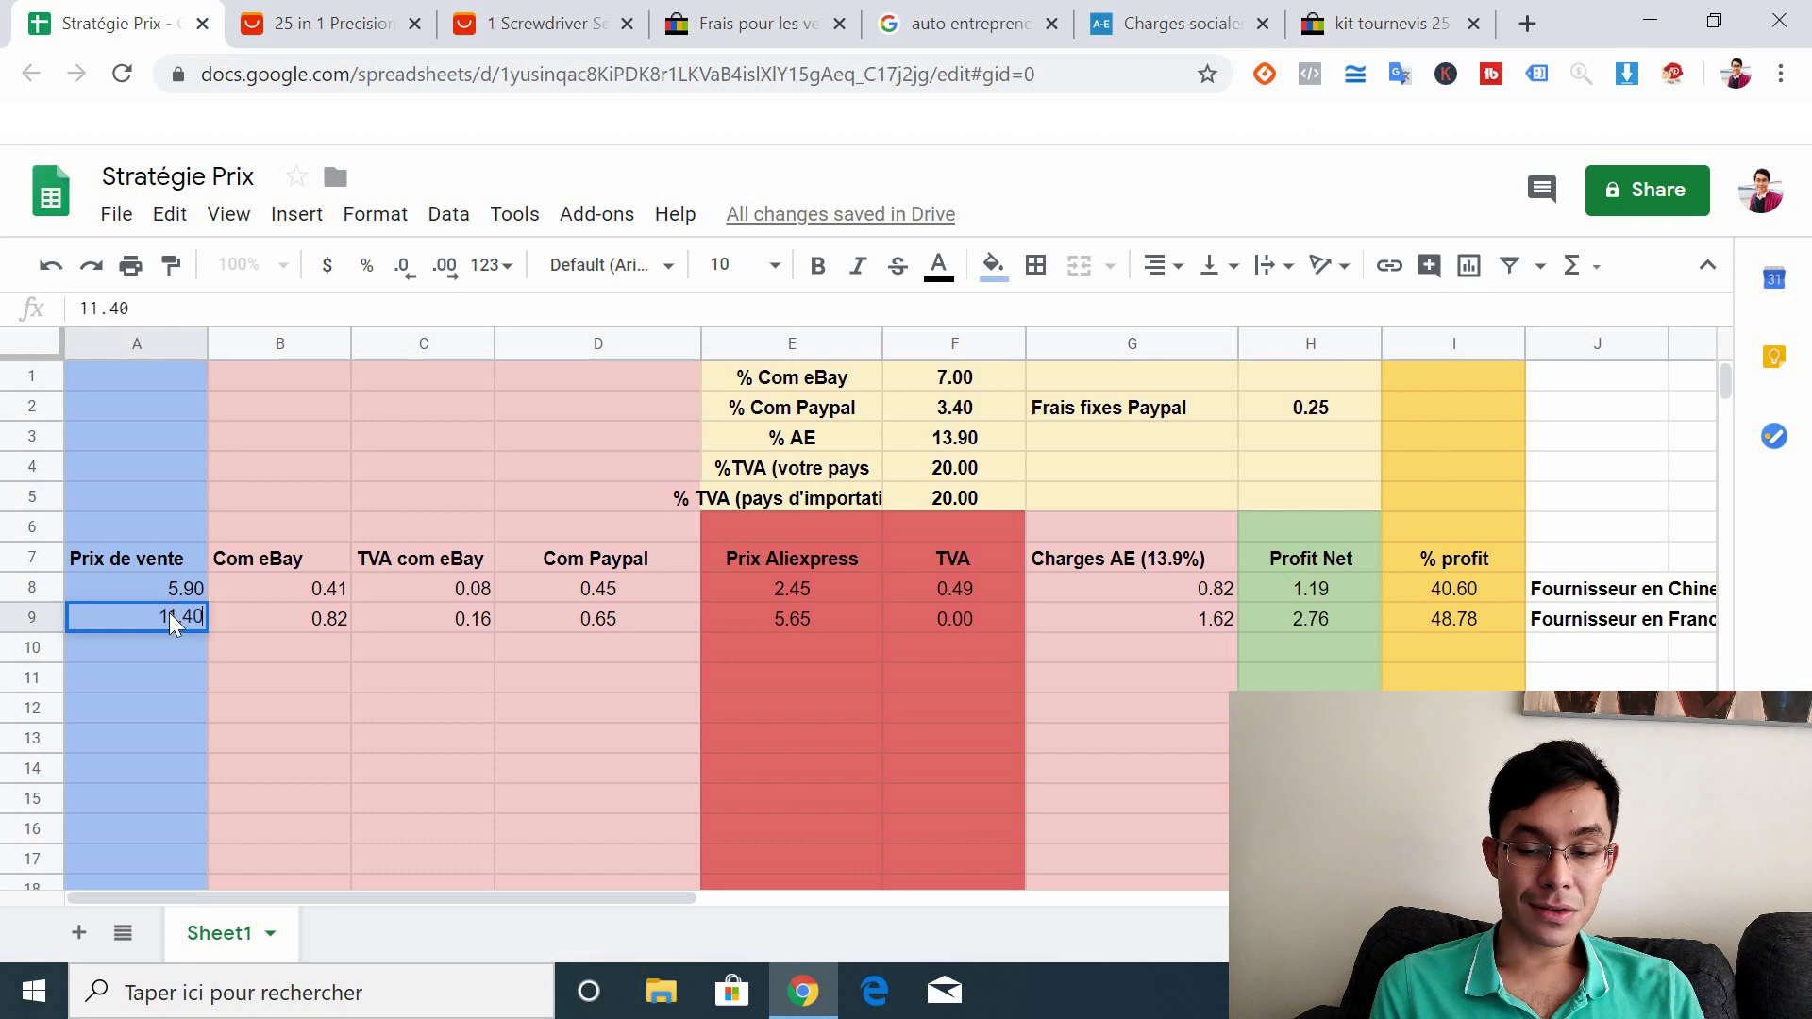
key(Return)
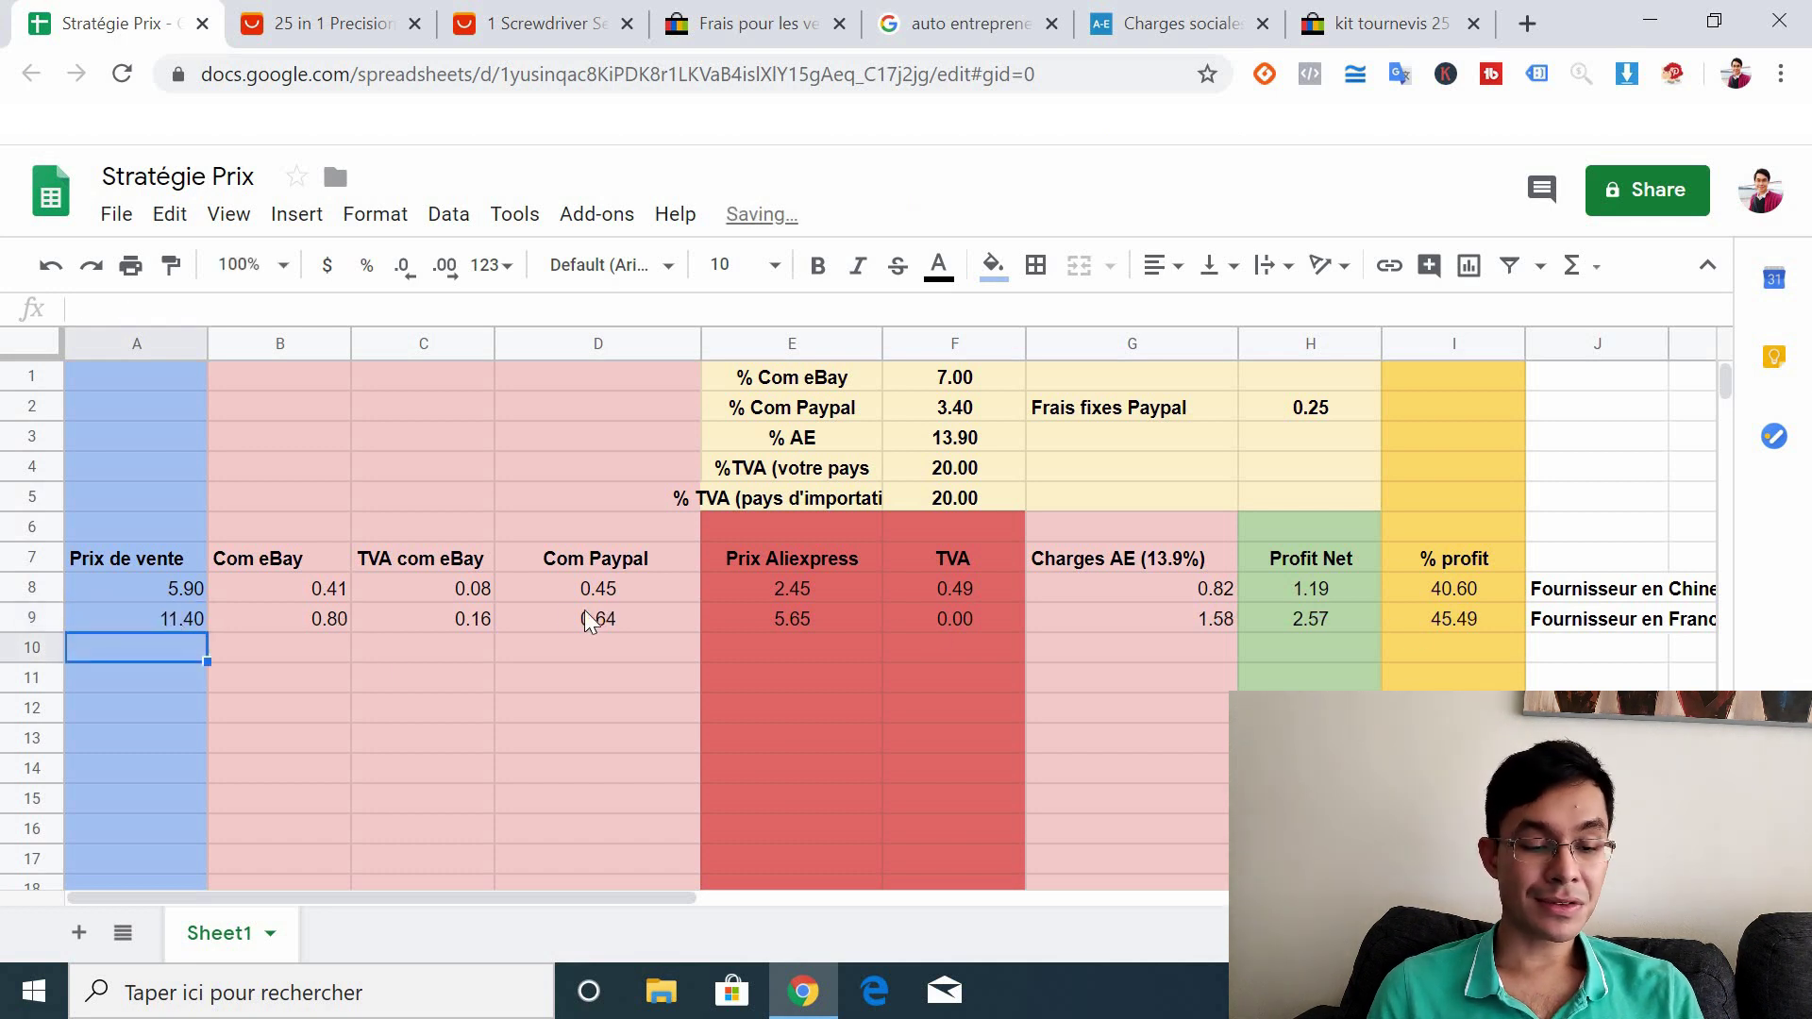
Set the France supplier's Prix de vente in A9 to 9.50
click(138, 619)
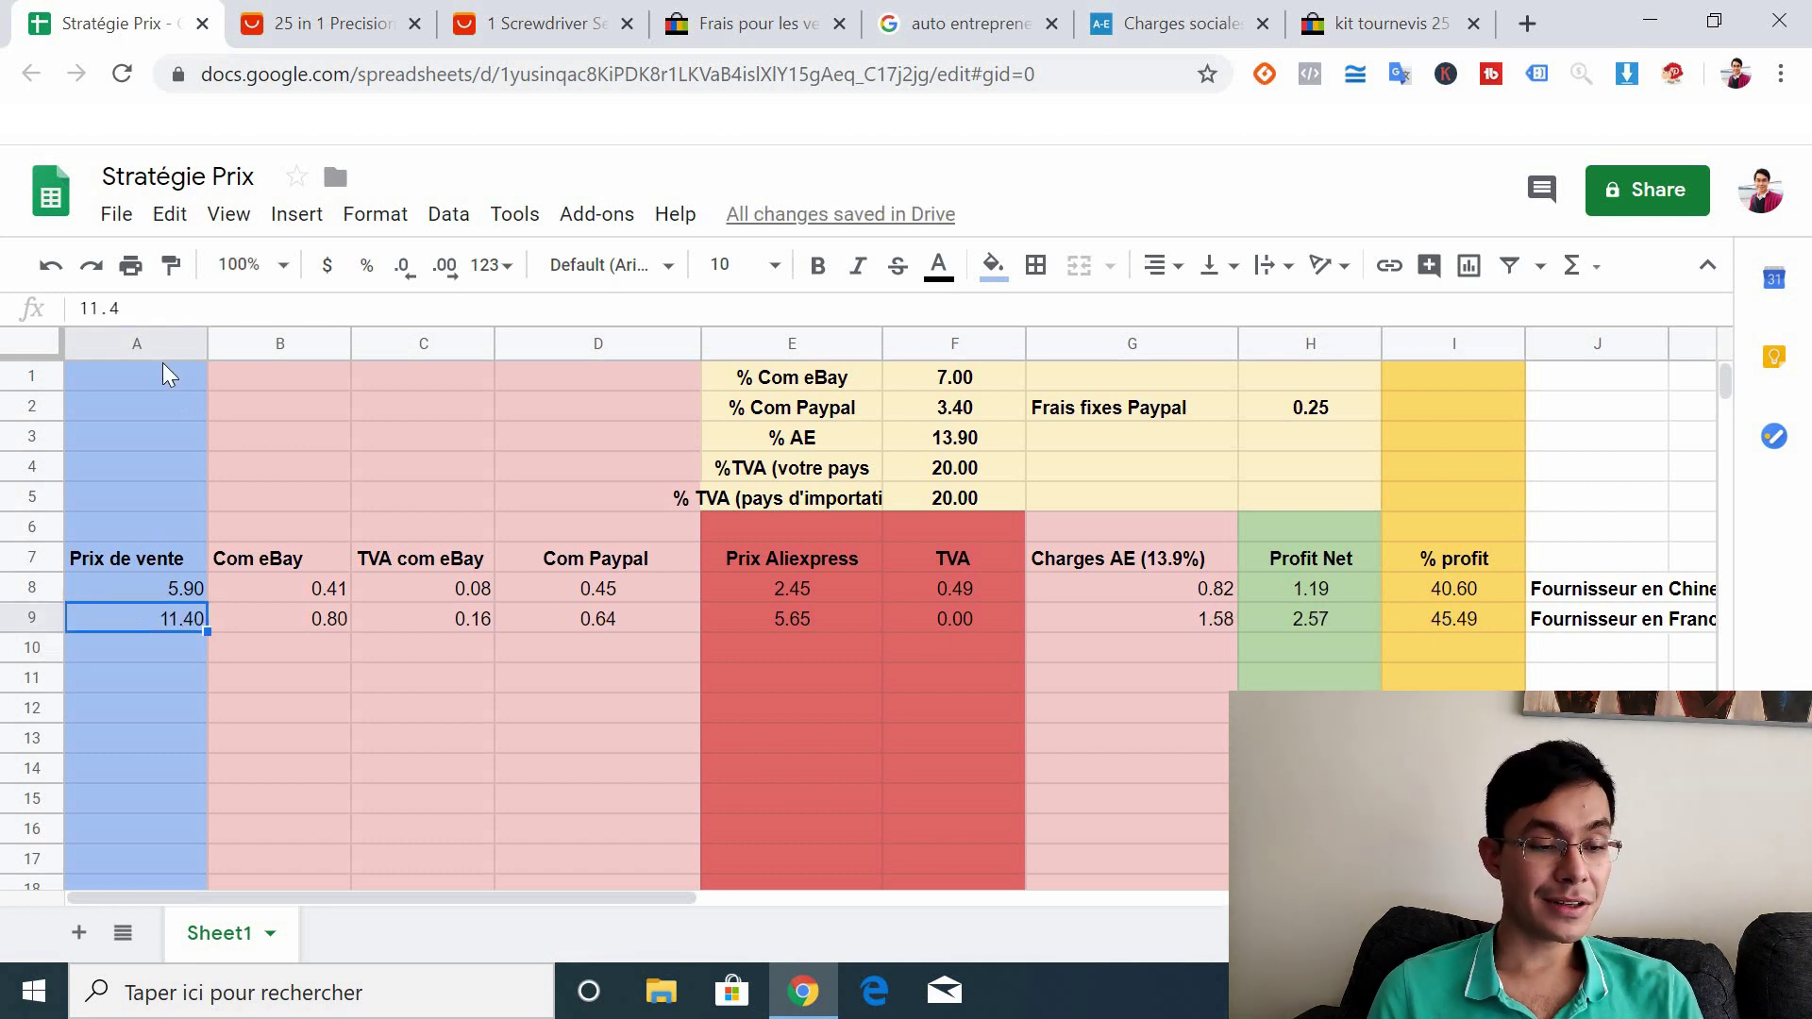
click(137, 310)
key(ctrl+a)
text(9.5)
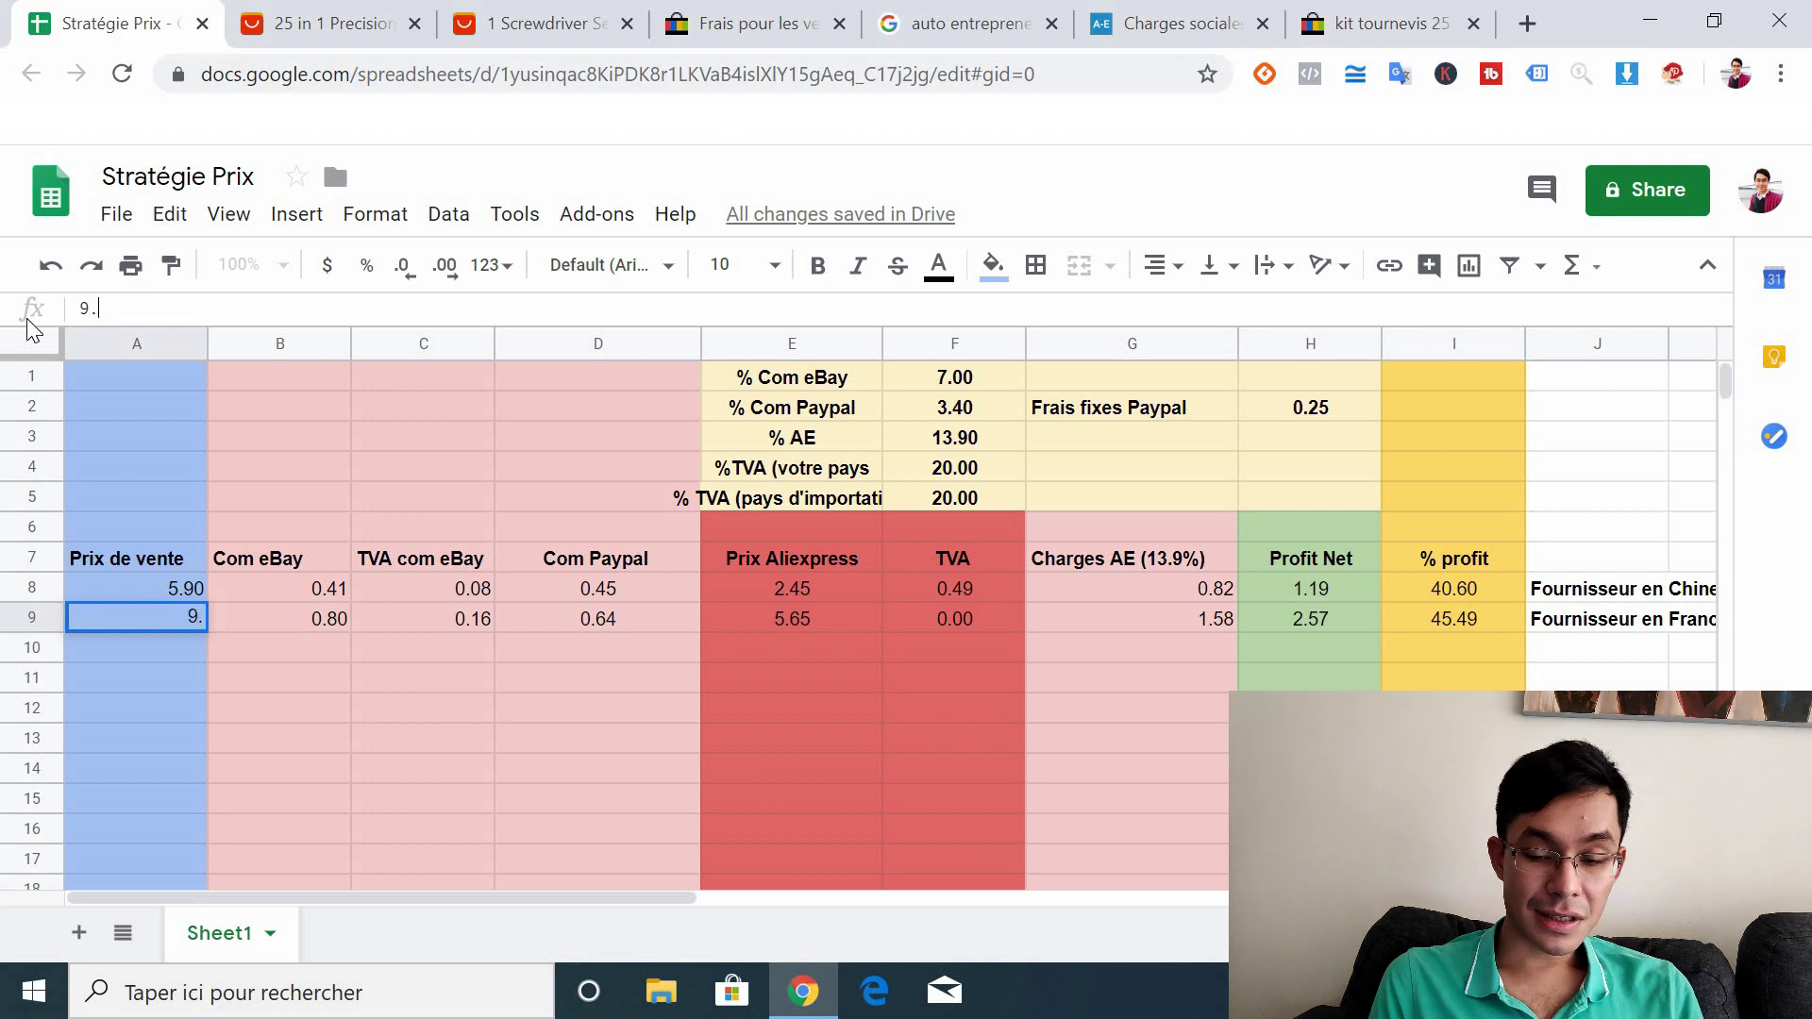
key(Return)
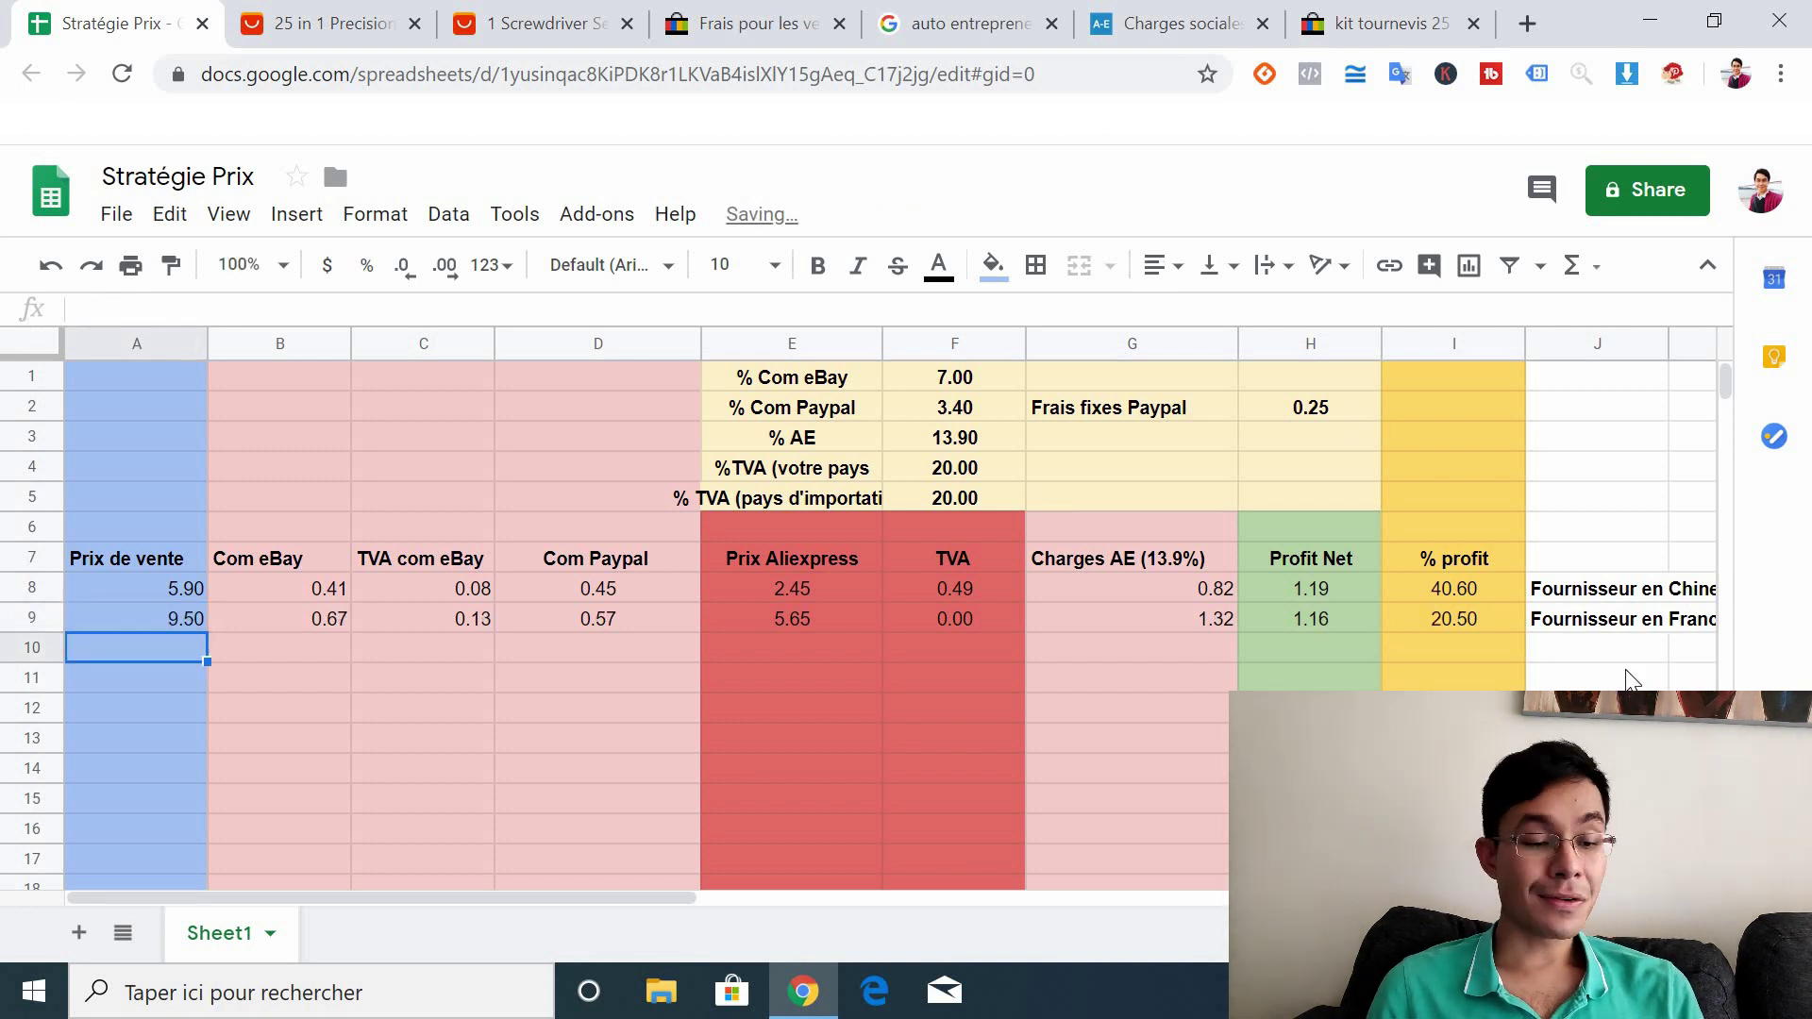
click(176, 623)
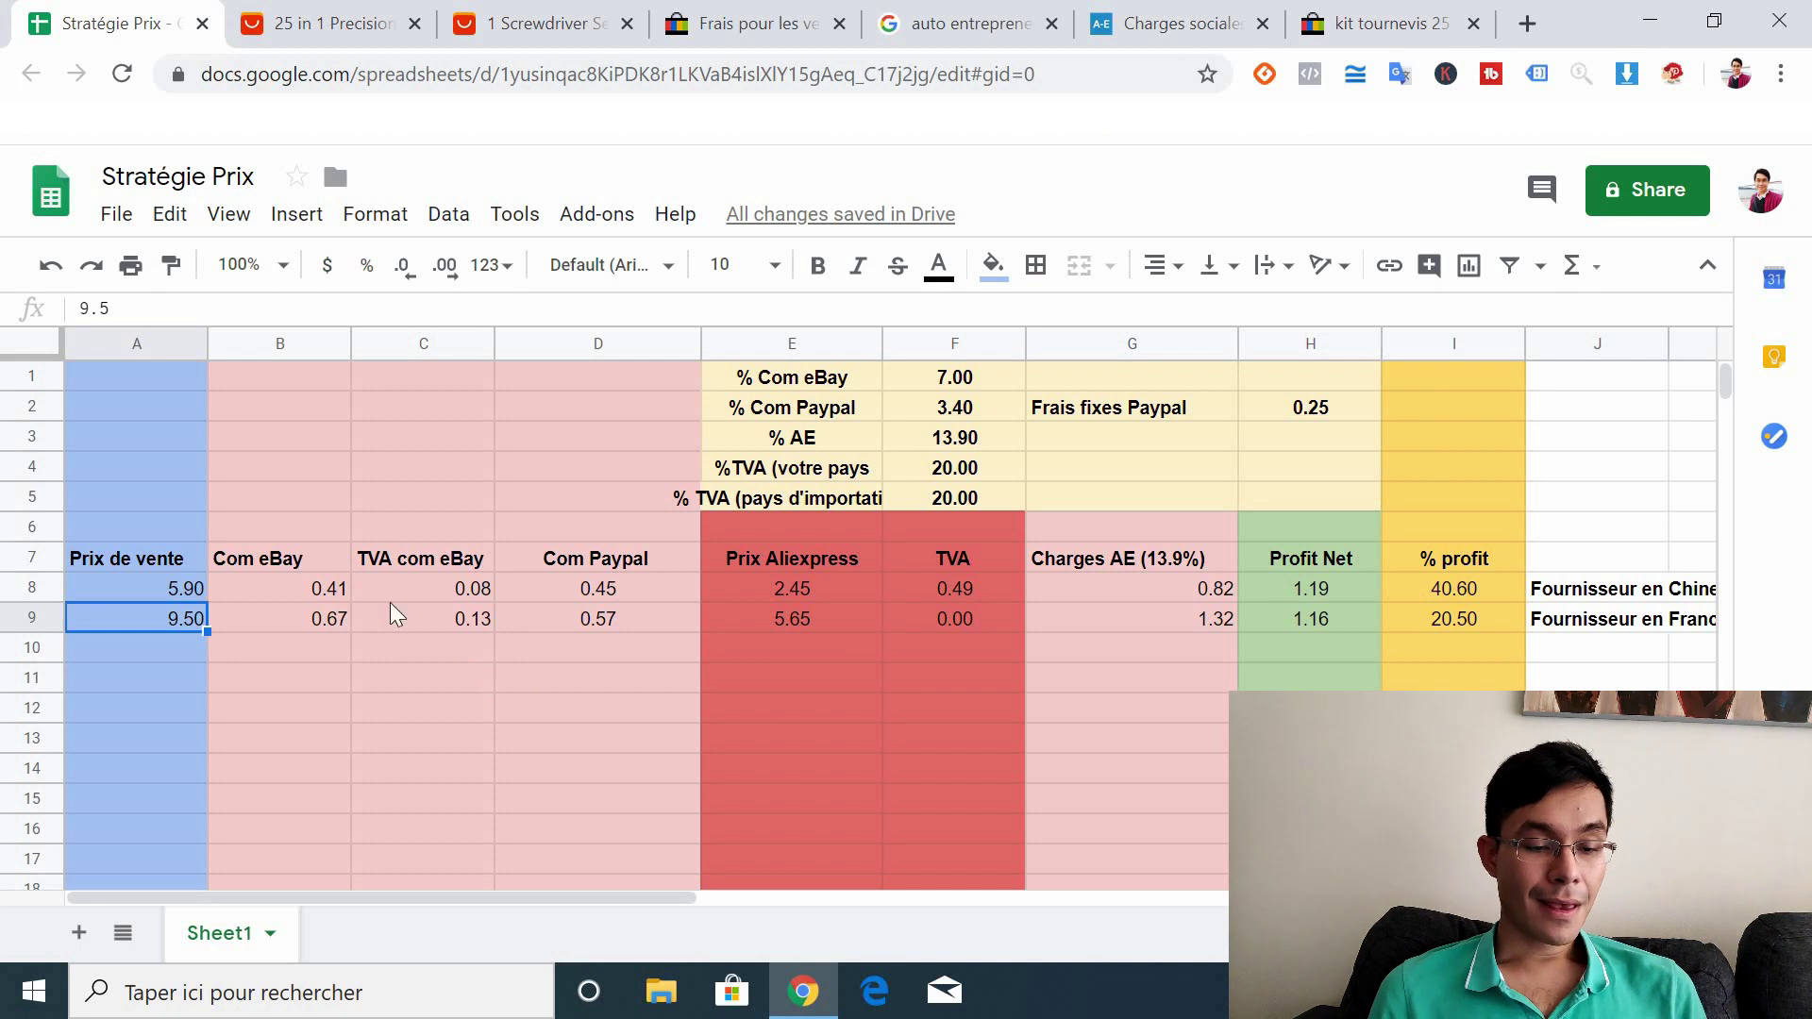
Review the China supplier's Profit Net and the eBay, PayPal, AE, AliExpress and TVA costs deducted from its selling price in row 8
click(1316, 587)
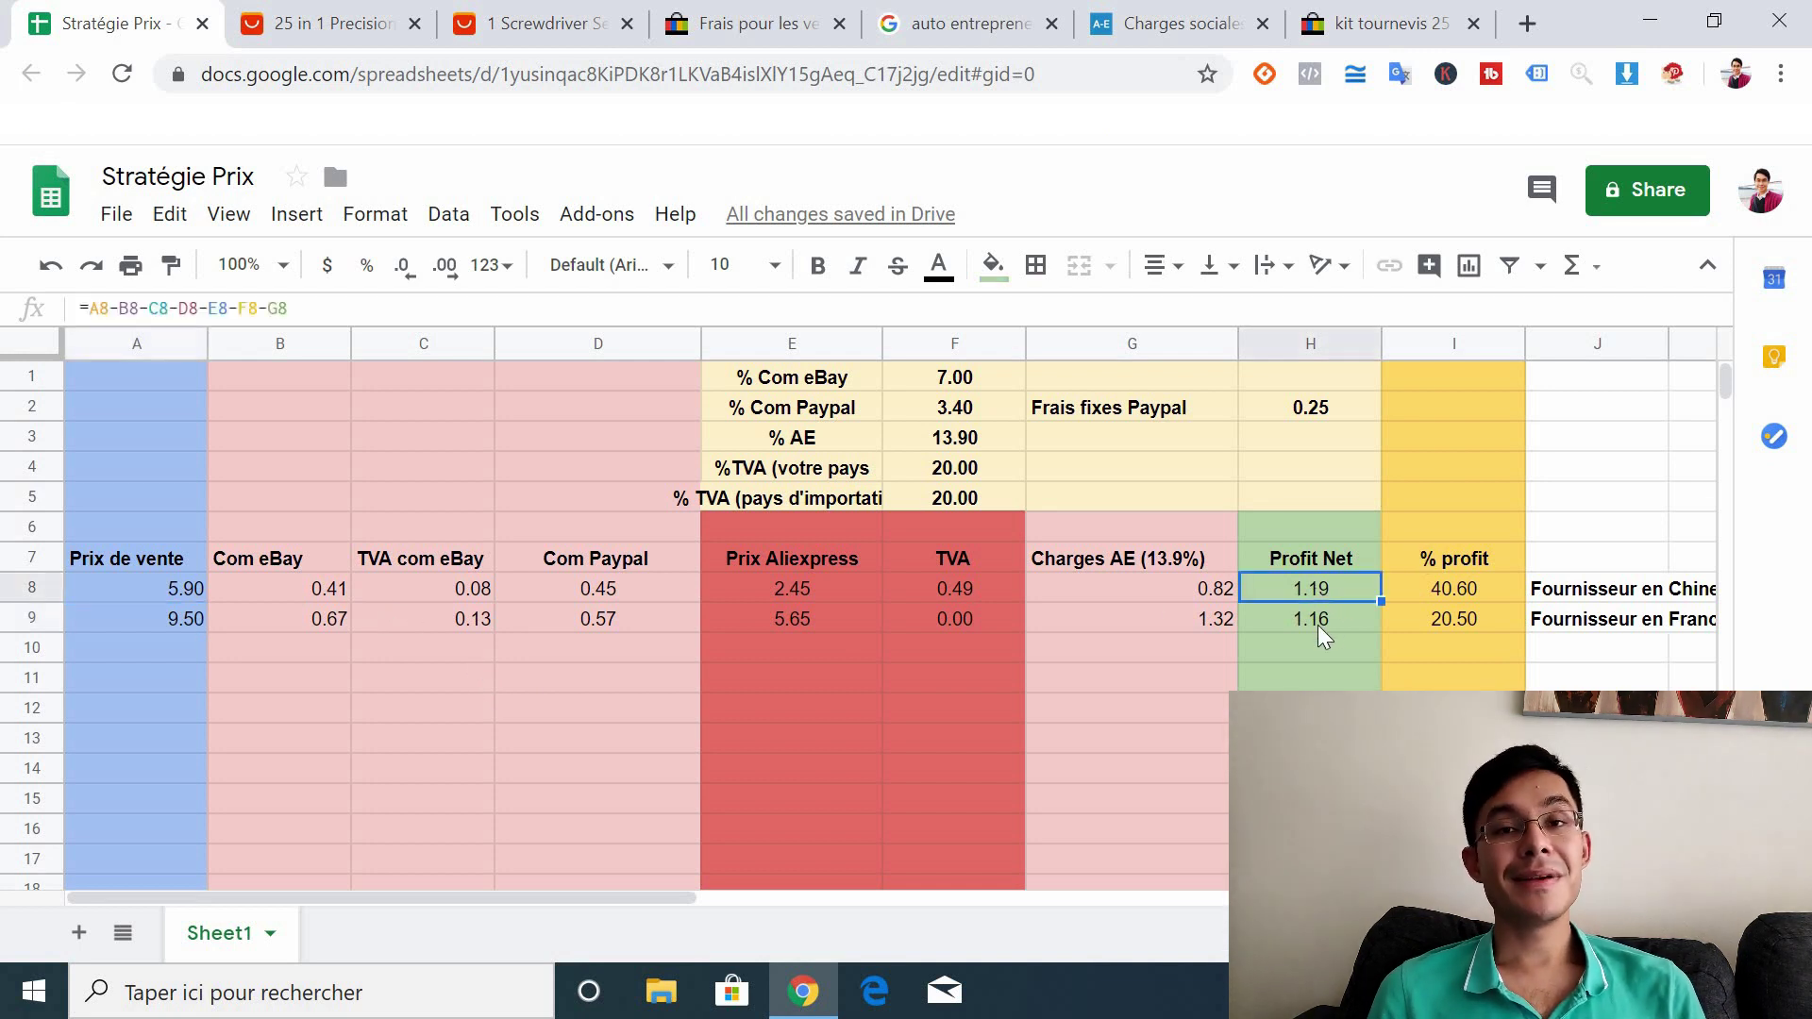
click(134, 592)
click(255, 583)
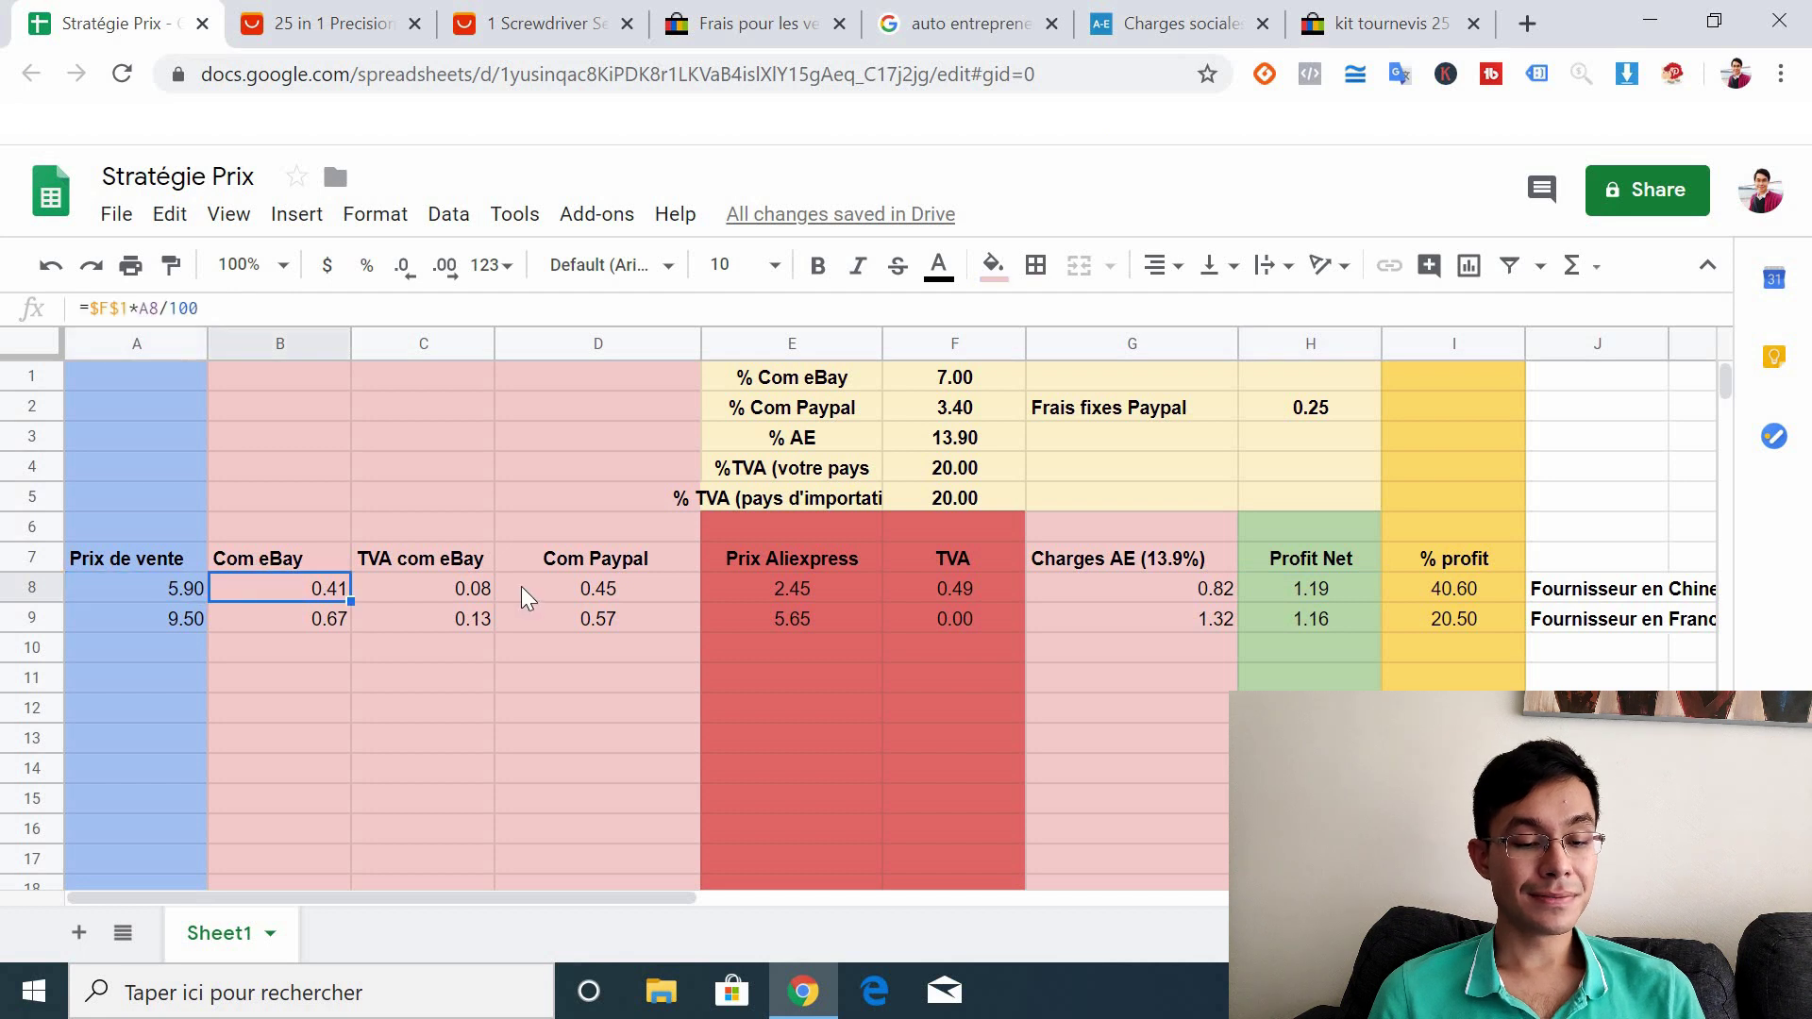
click(643, 564)
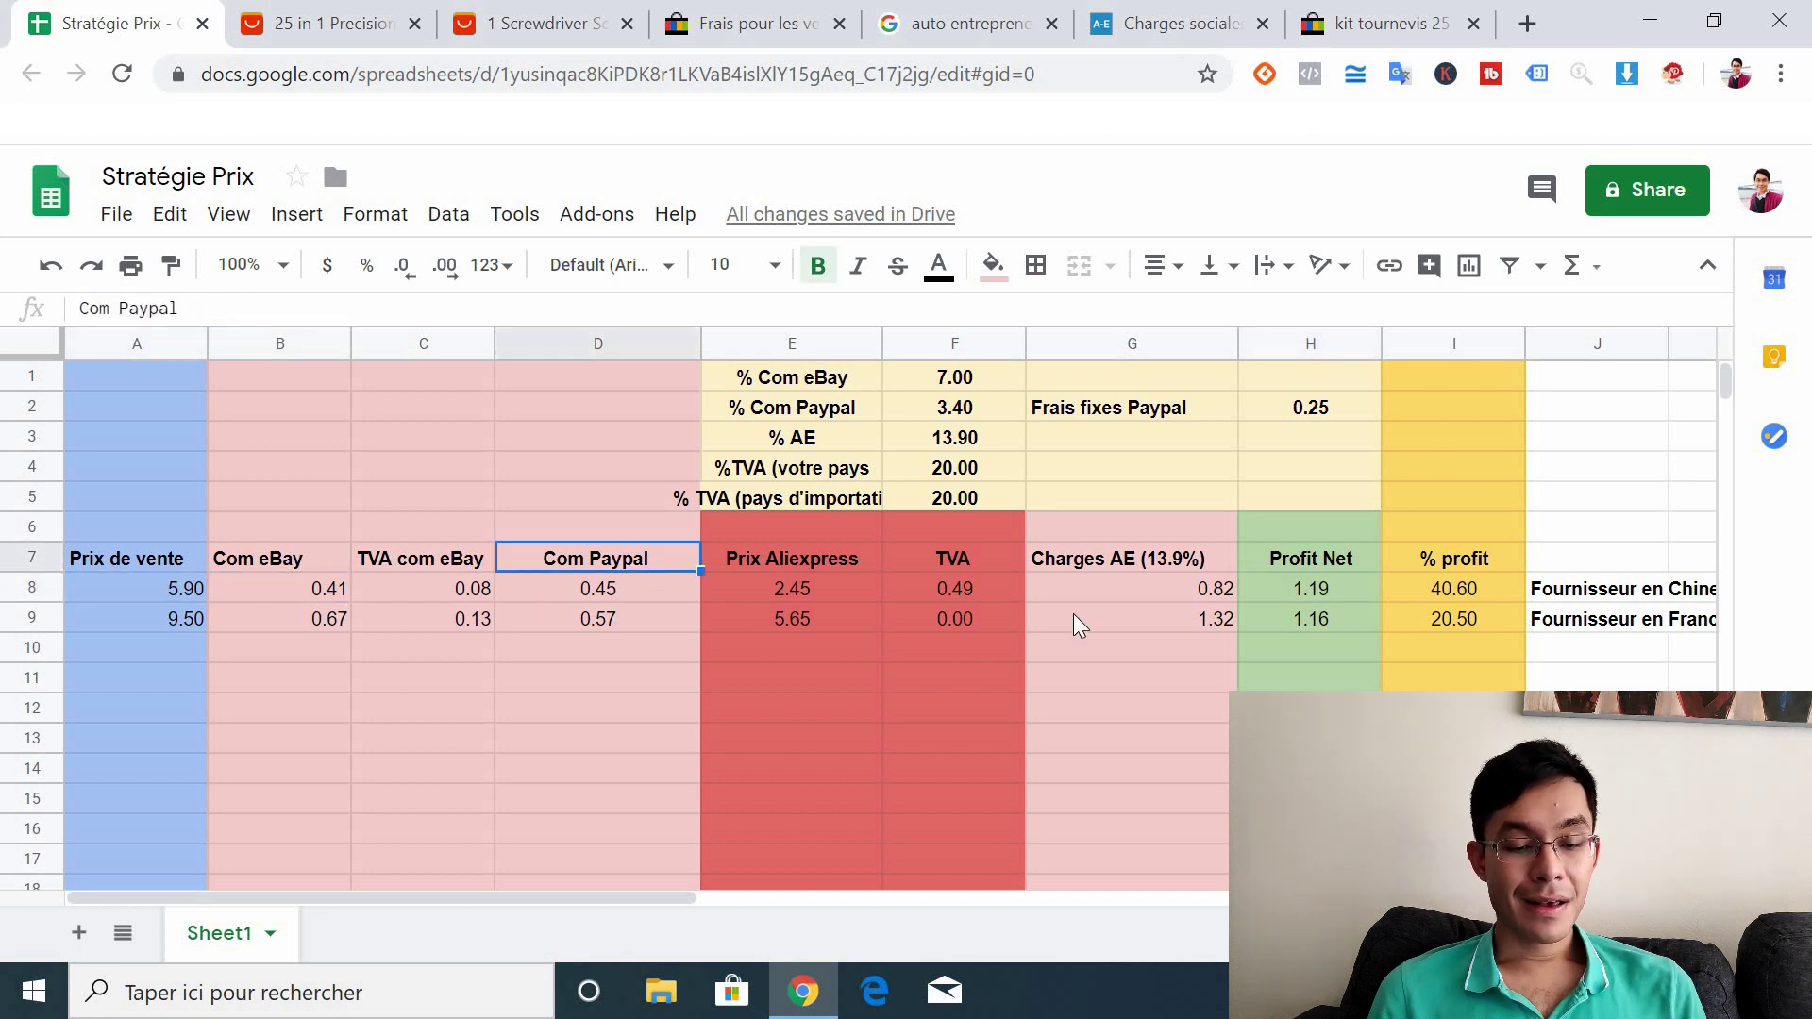
click(1199, 580)
click(742, 587)
click(920, 590)
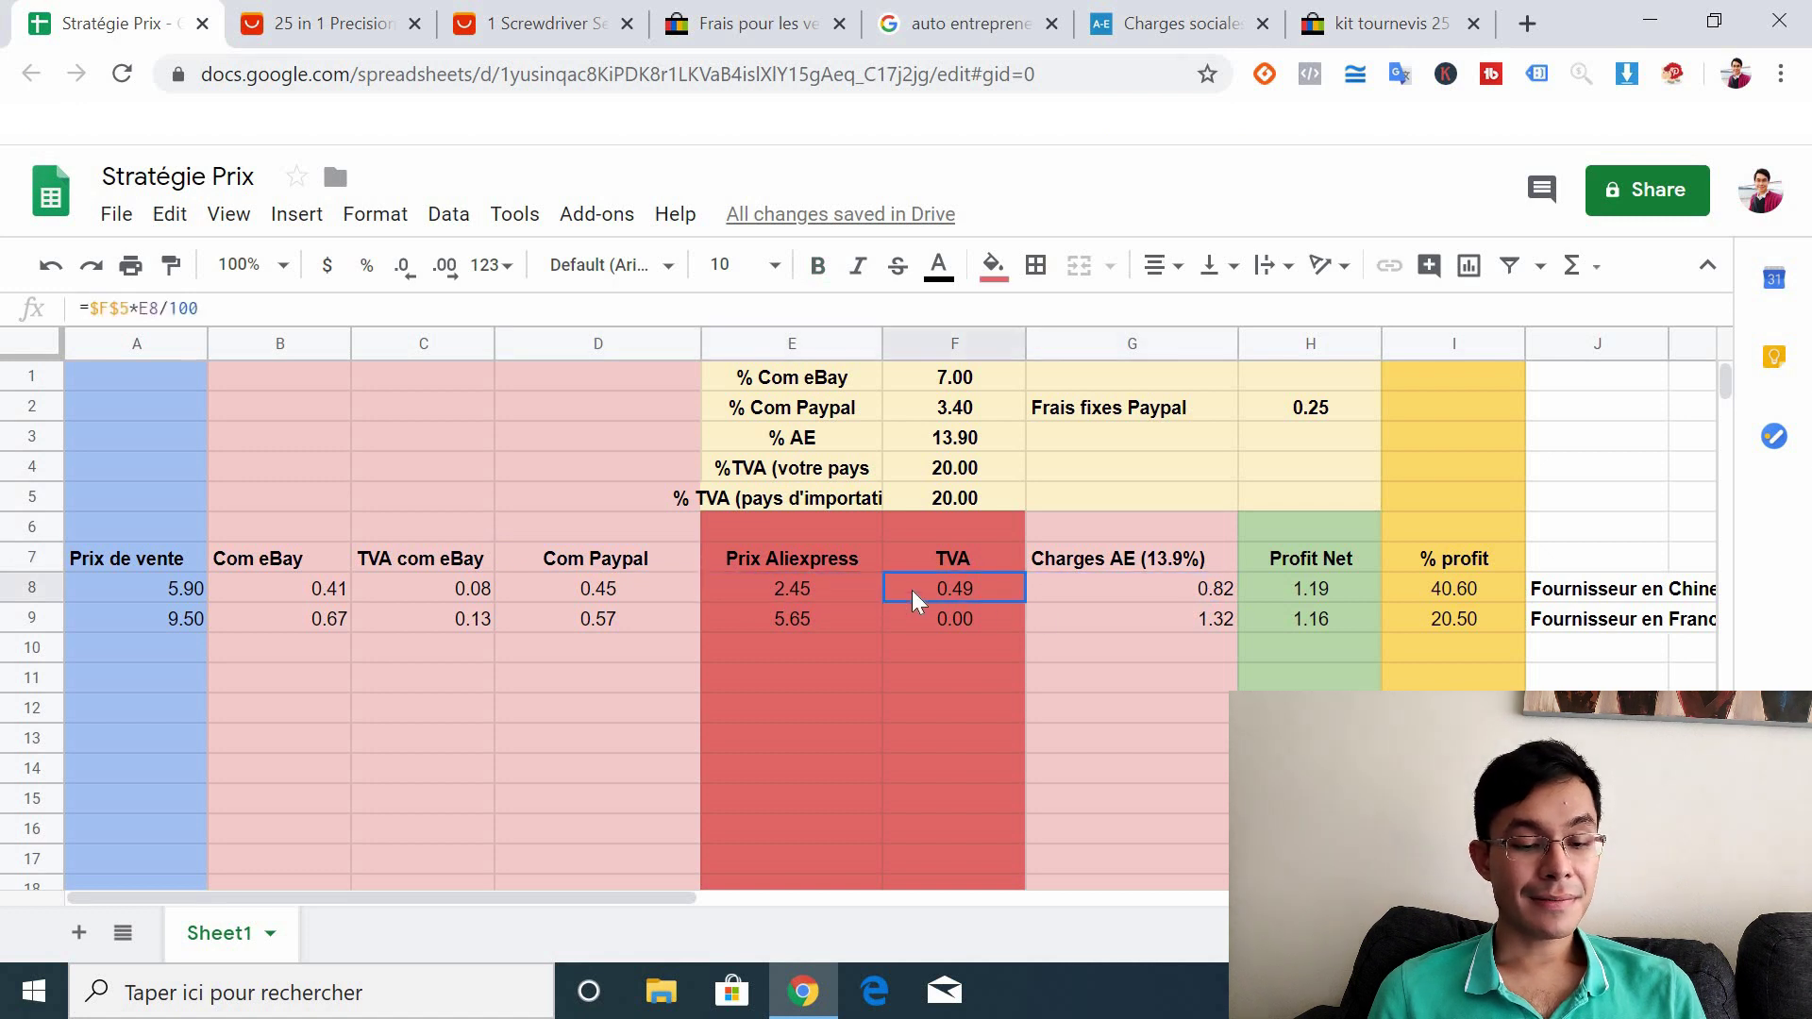
click(302, 595)
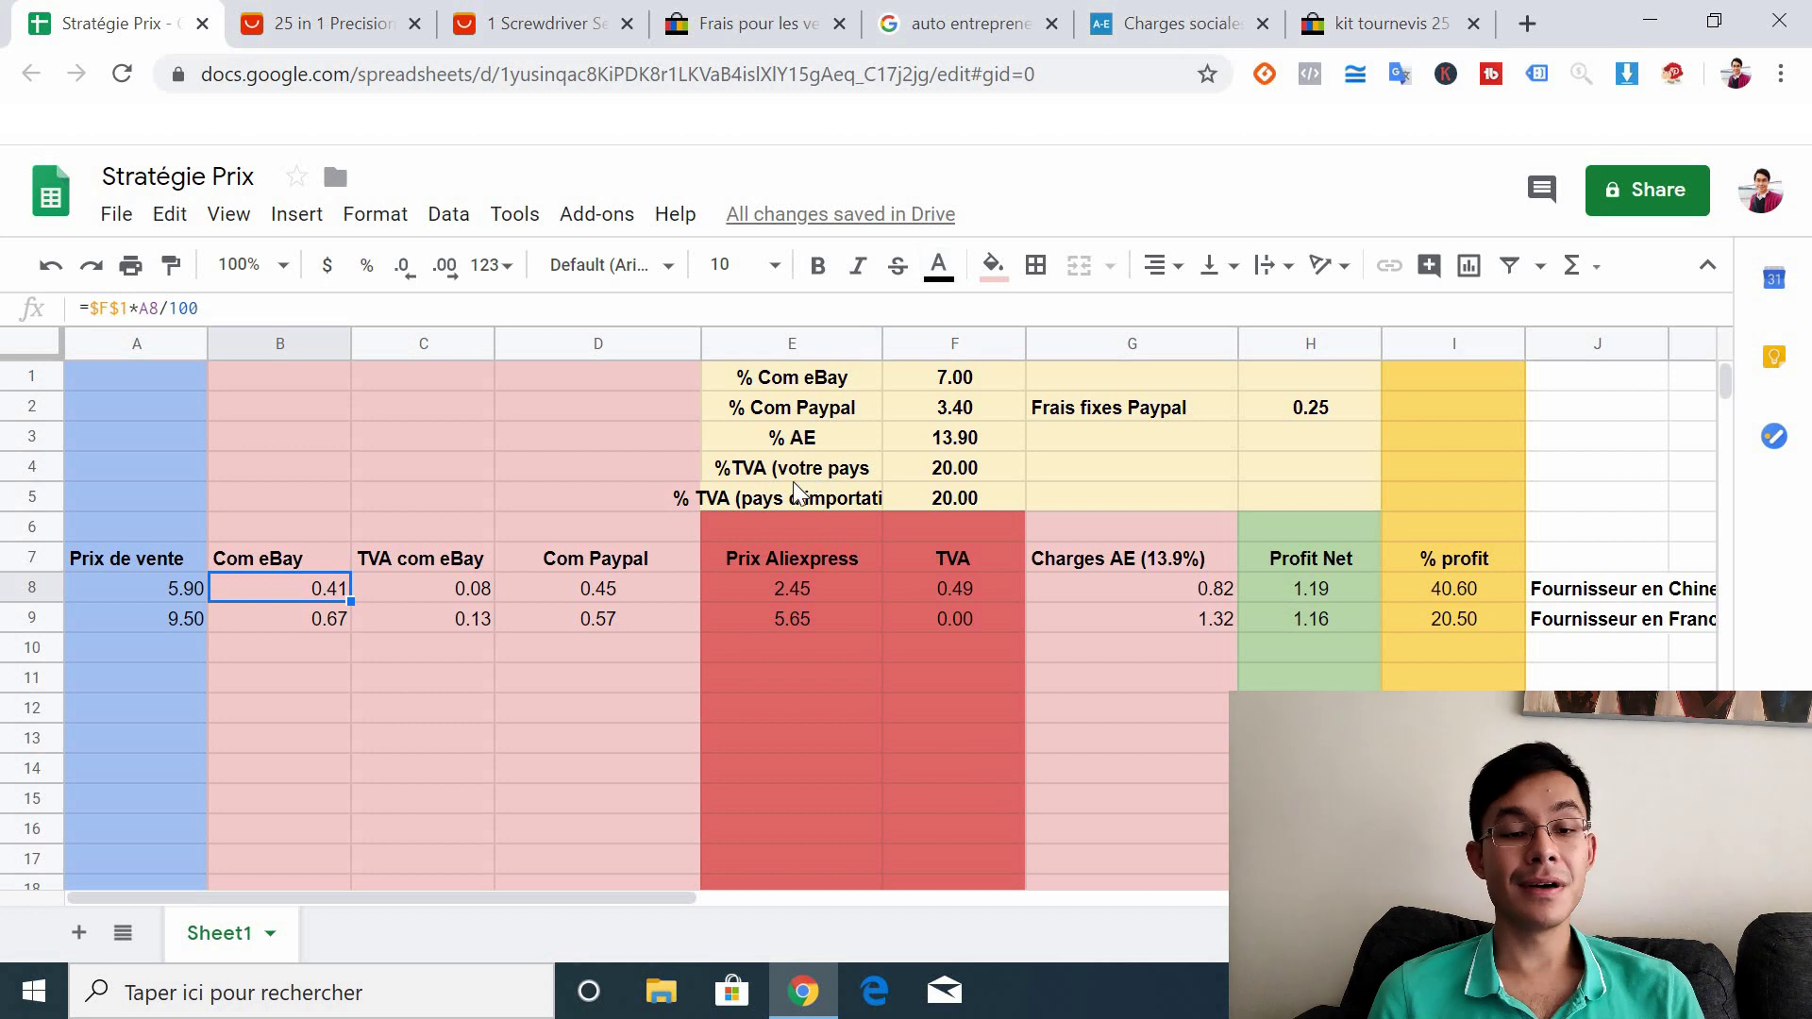
Look up the commission rate for the Maison, jardin, bricolage category on the eBay professional seller fees page
click(761, 19)
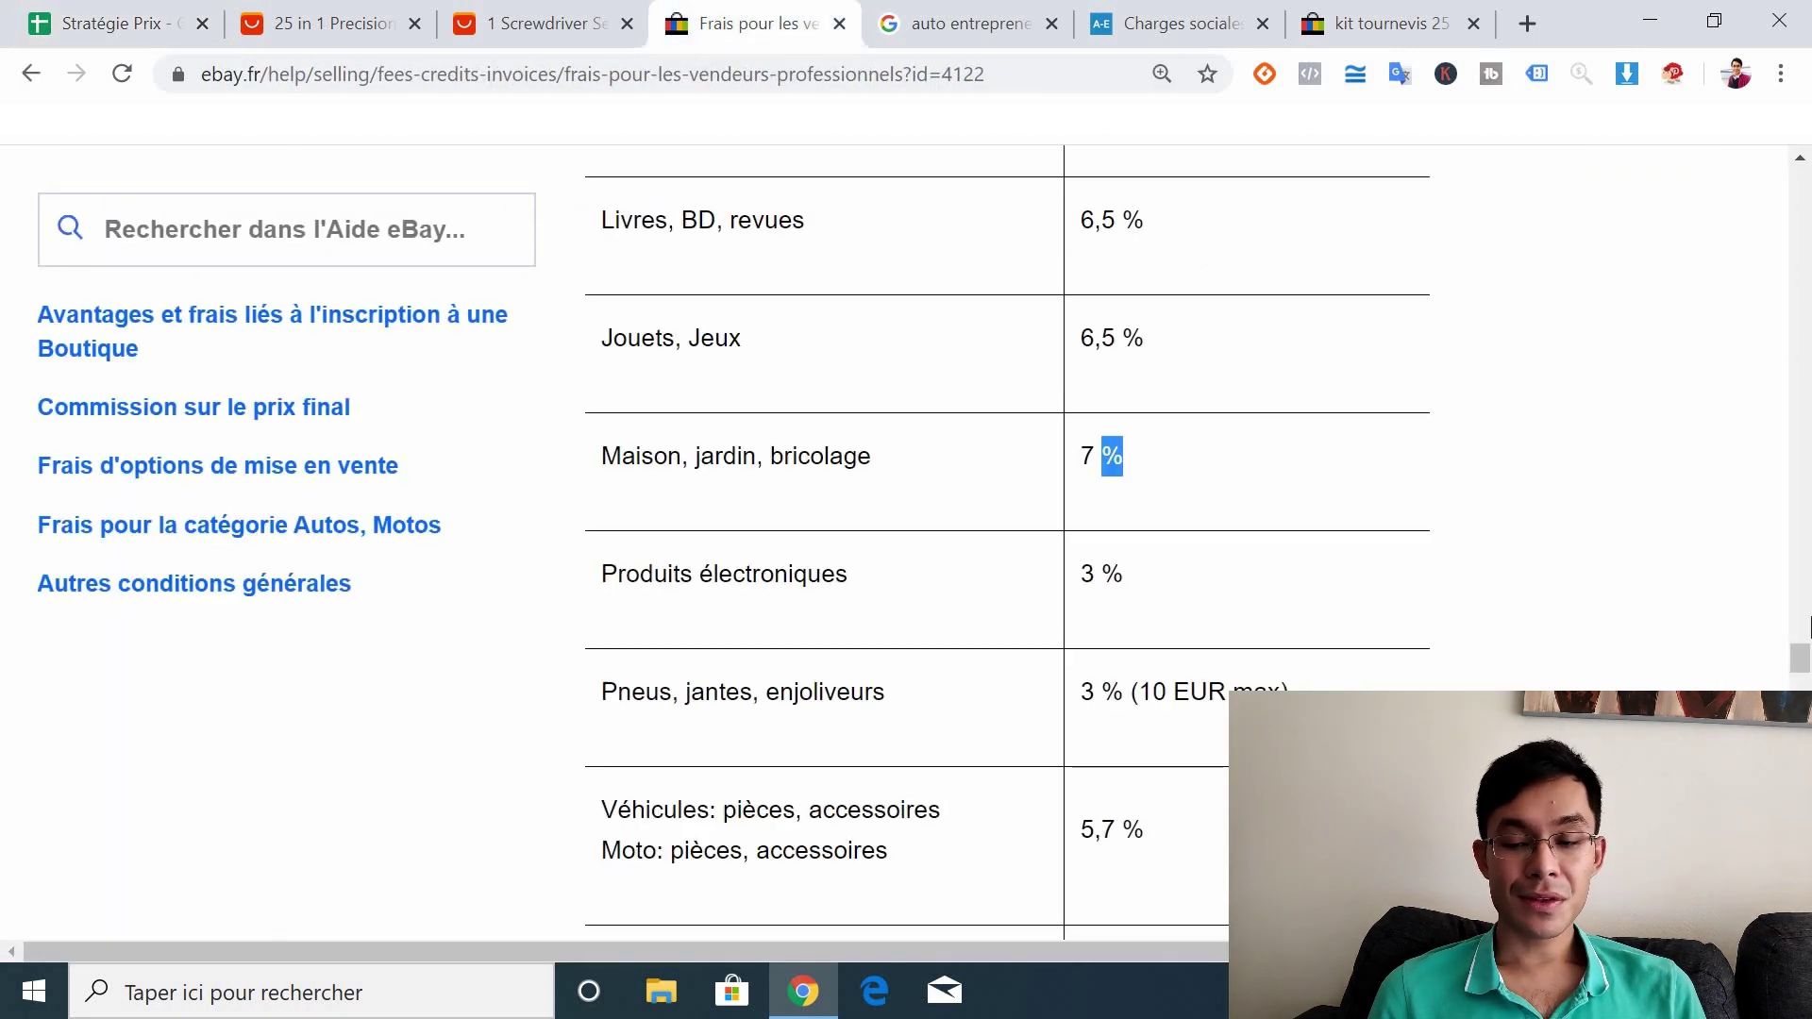
scroll(1805, 657, up, 8)
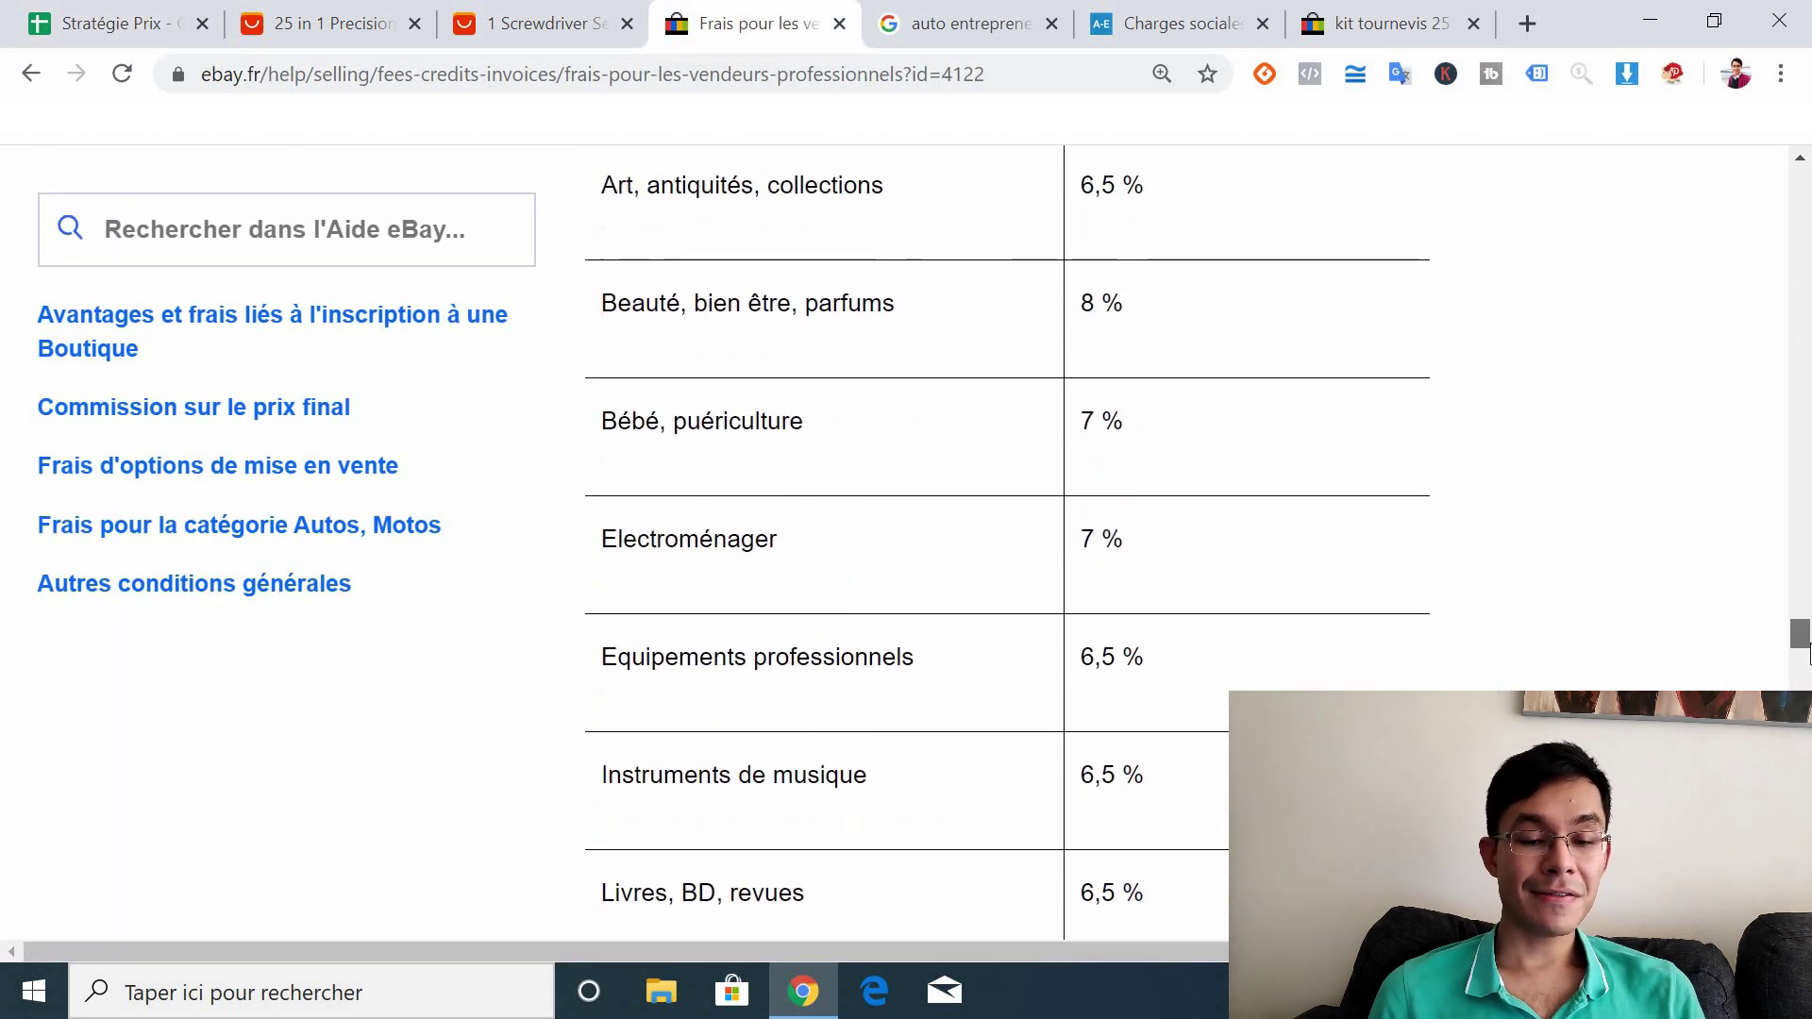
scroll(1806, 647, down, 8)
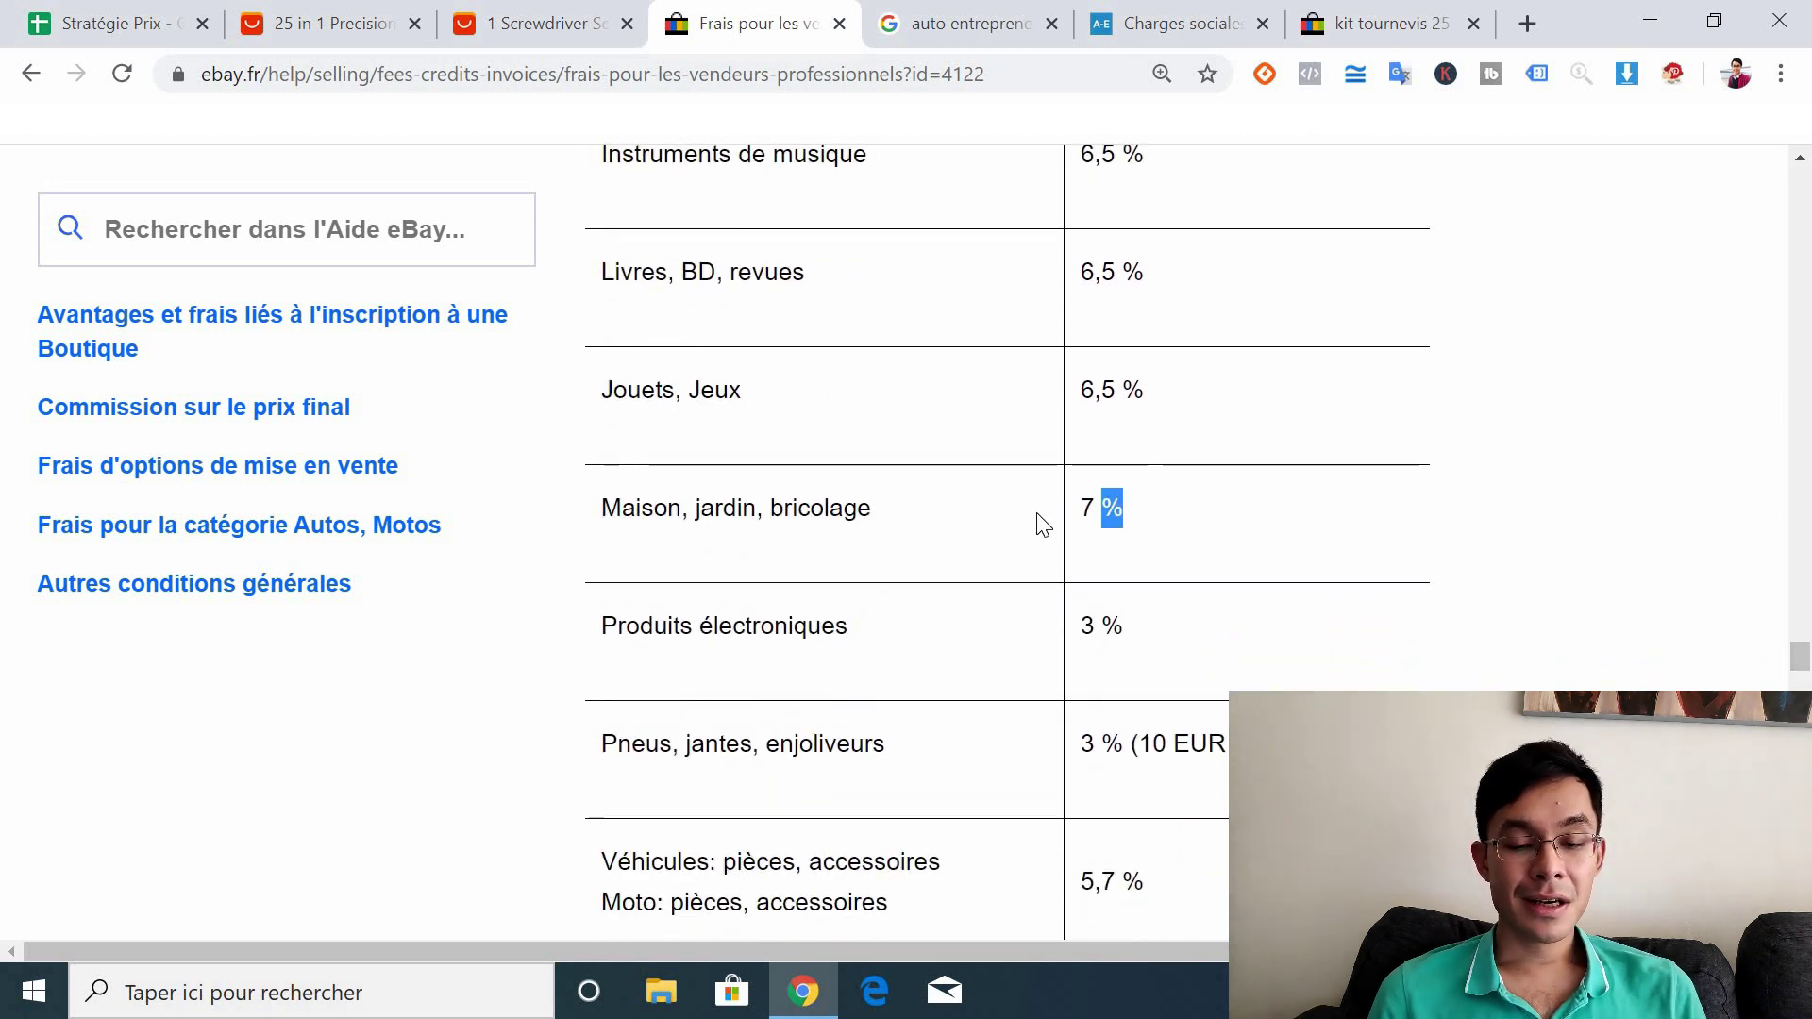
click(1095, 514)
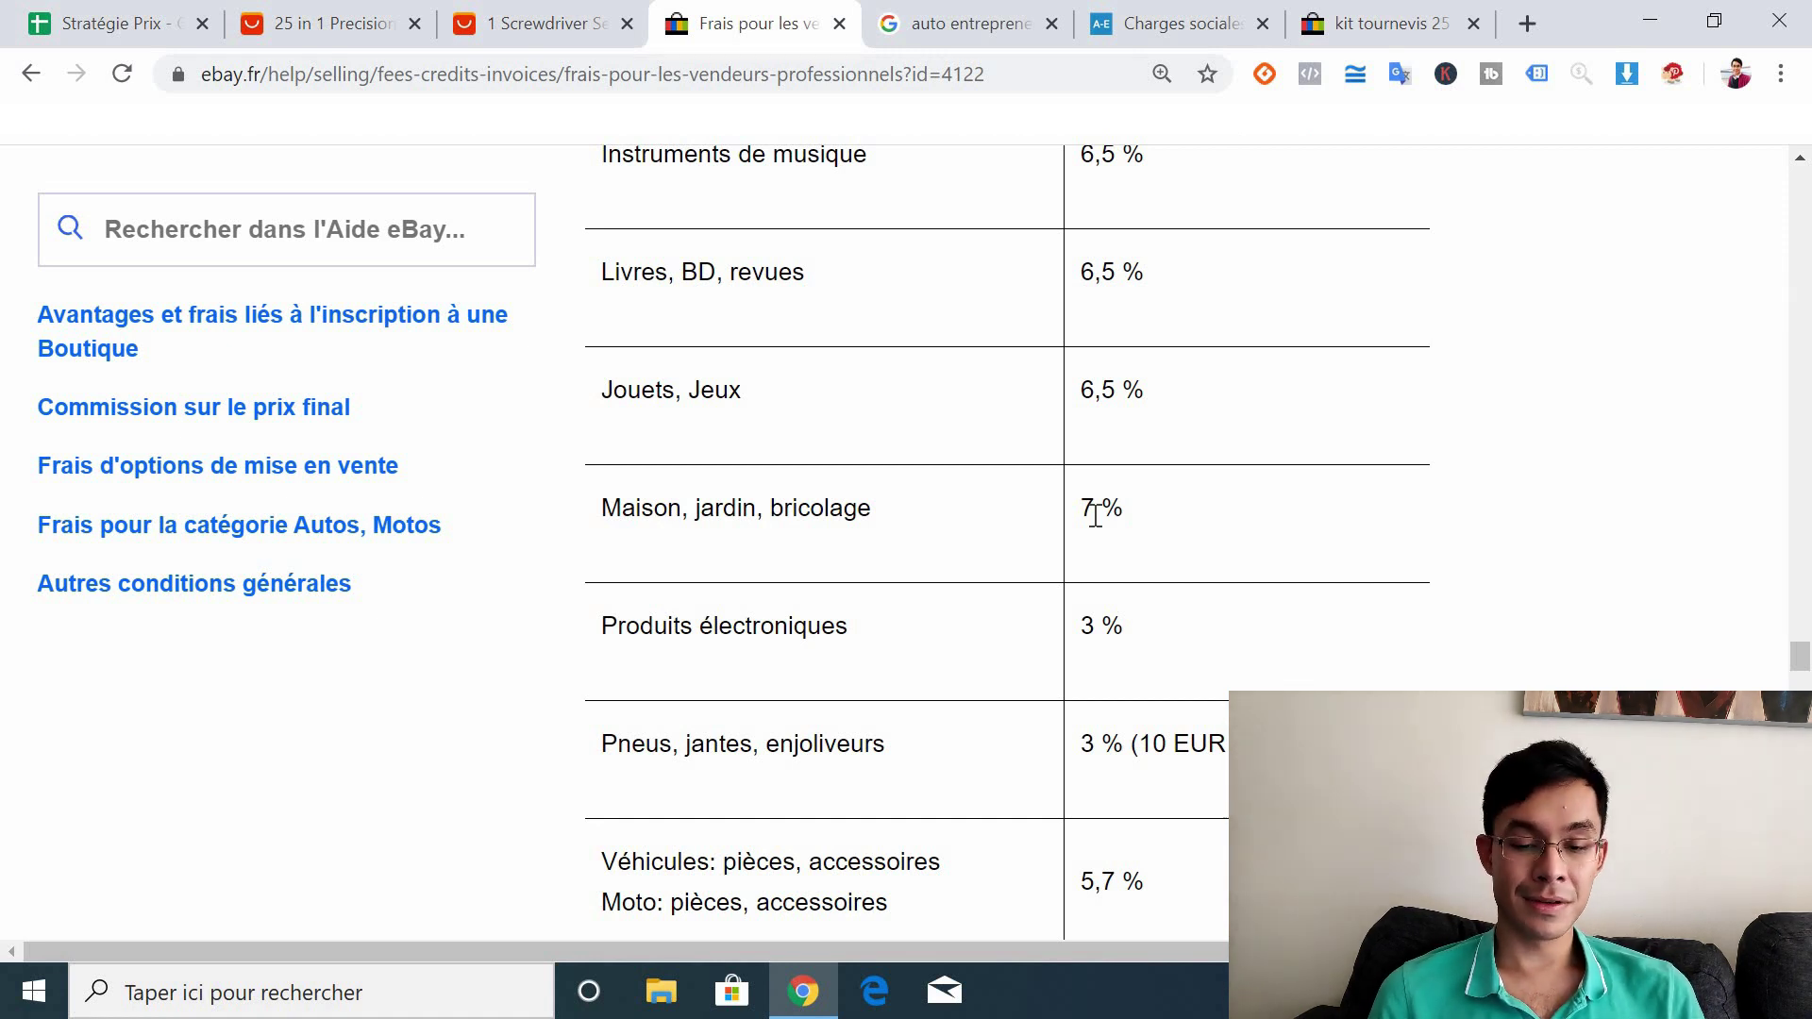
Return to the Stratégie Prix spreadsheet, set % Com eBay in F1 to 9, and check the China supplier's eBay commission and its TVA
click(144, 13)
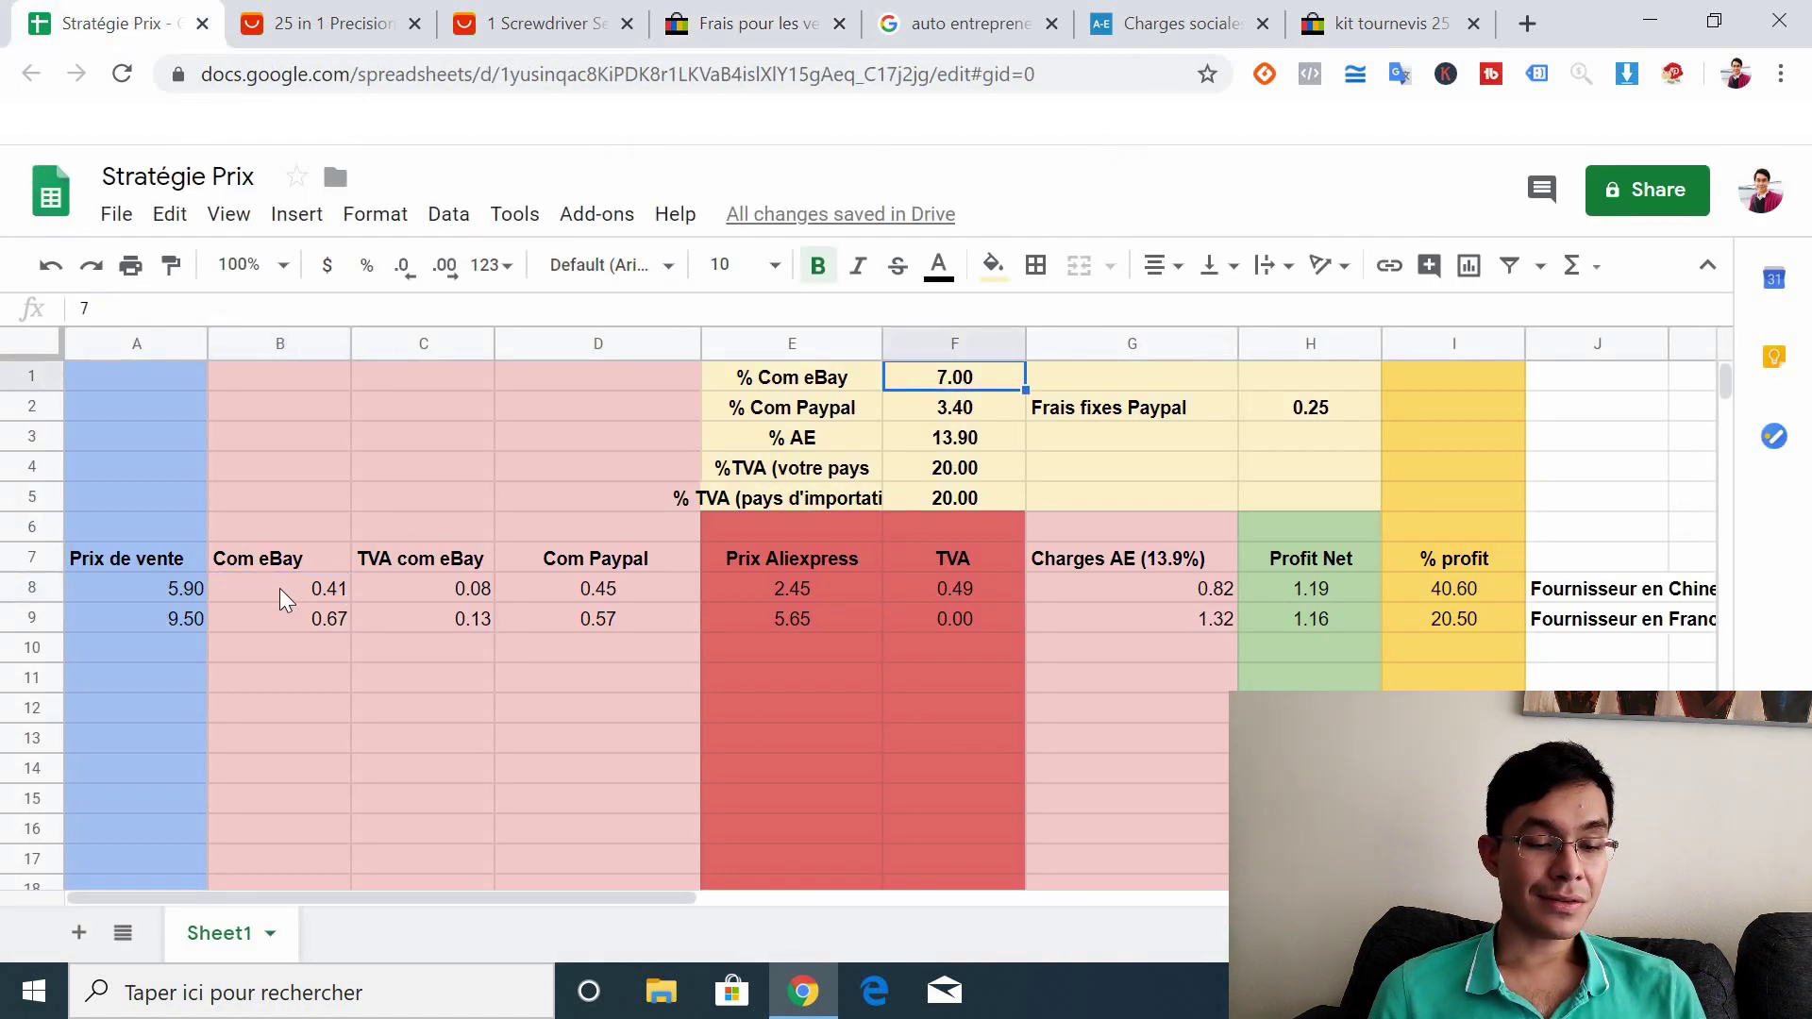
click(973, 376)
text(9)
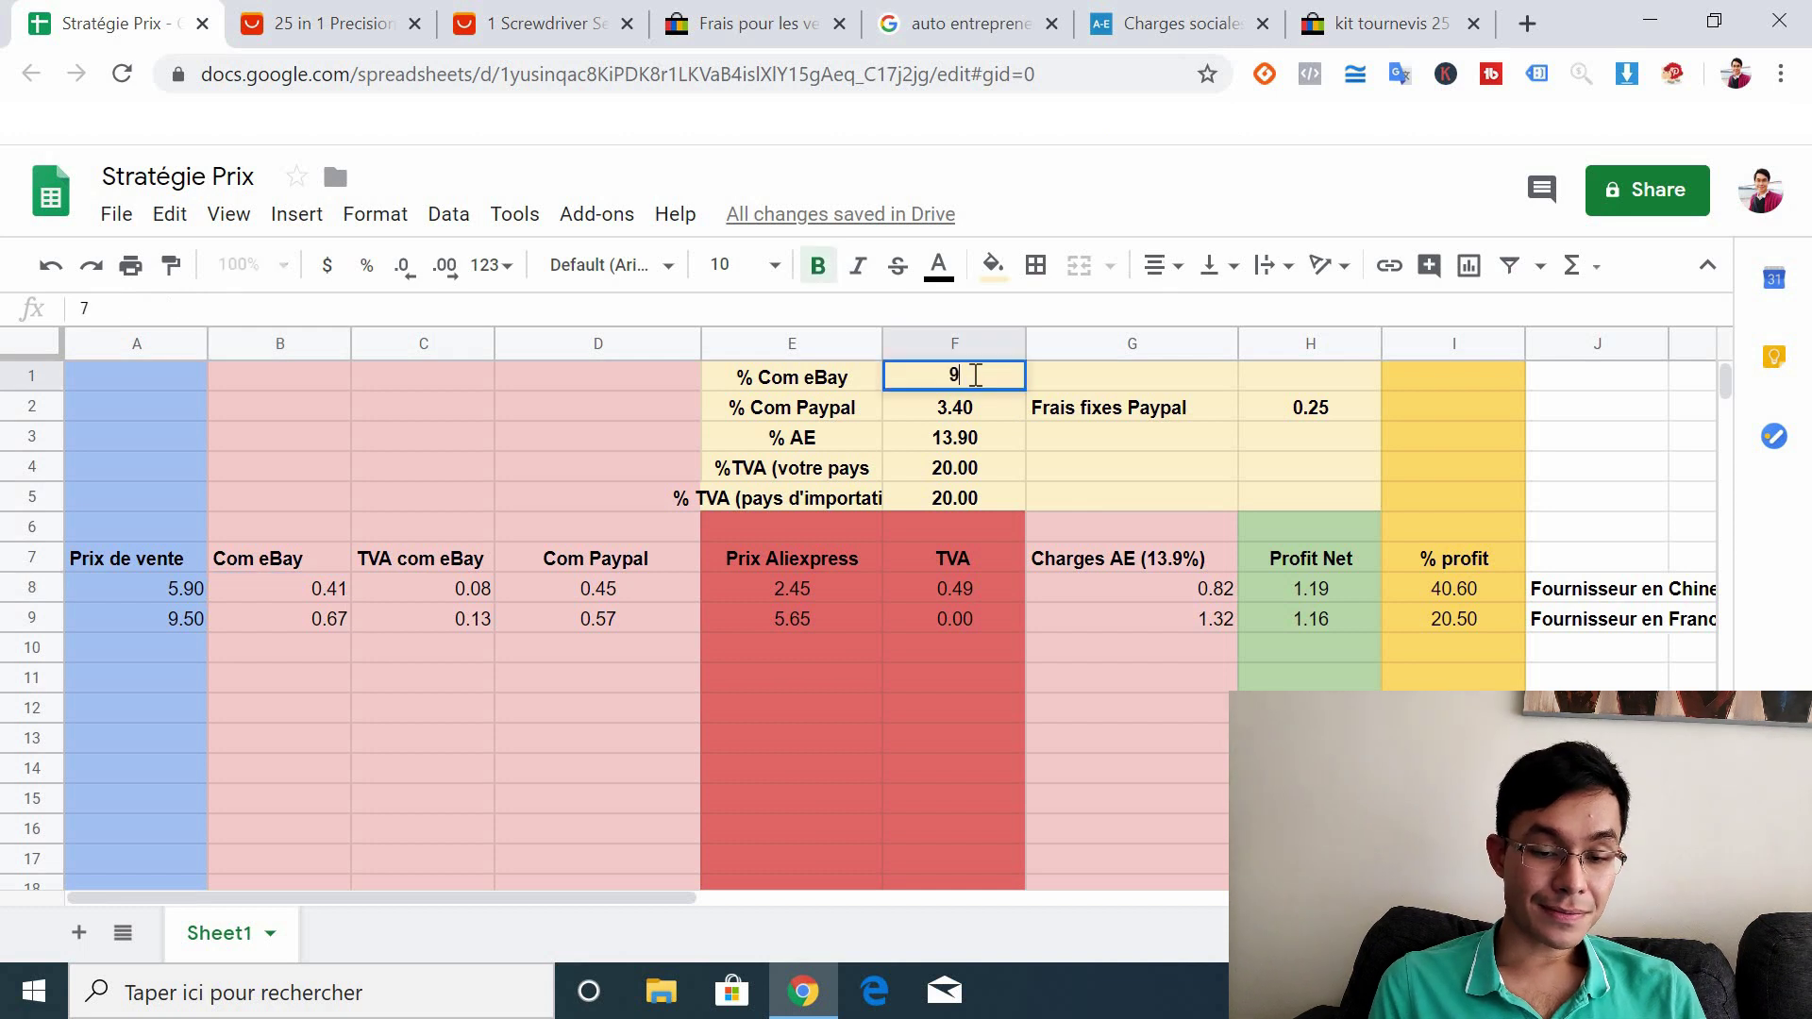
key(Return)
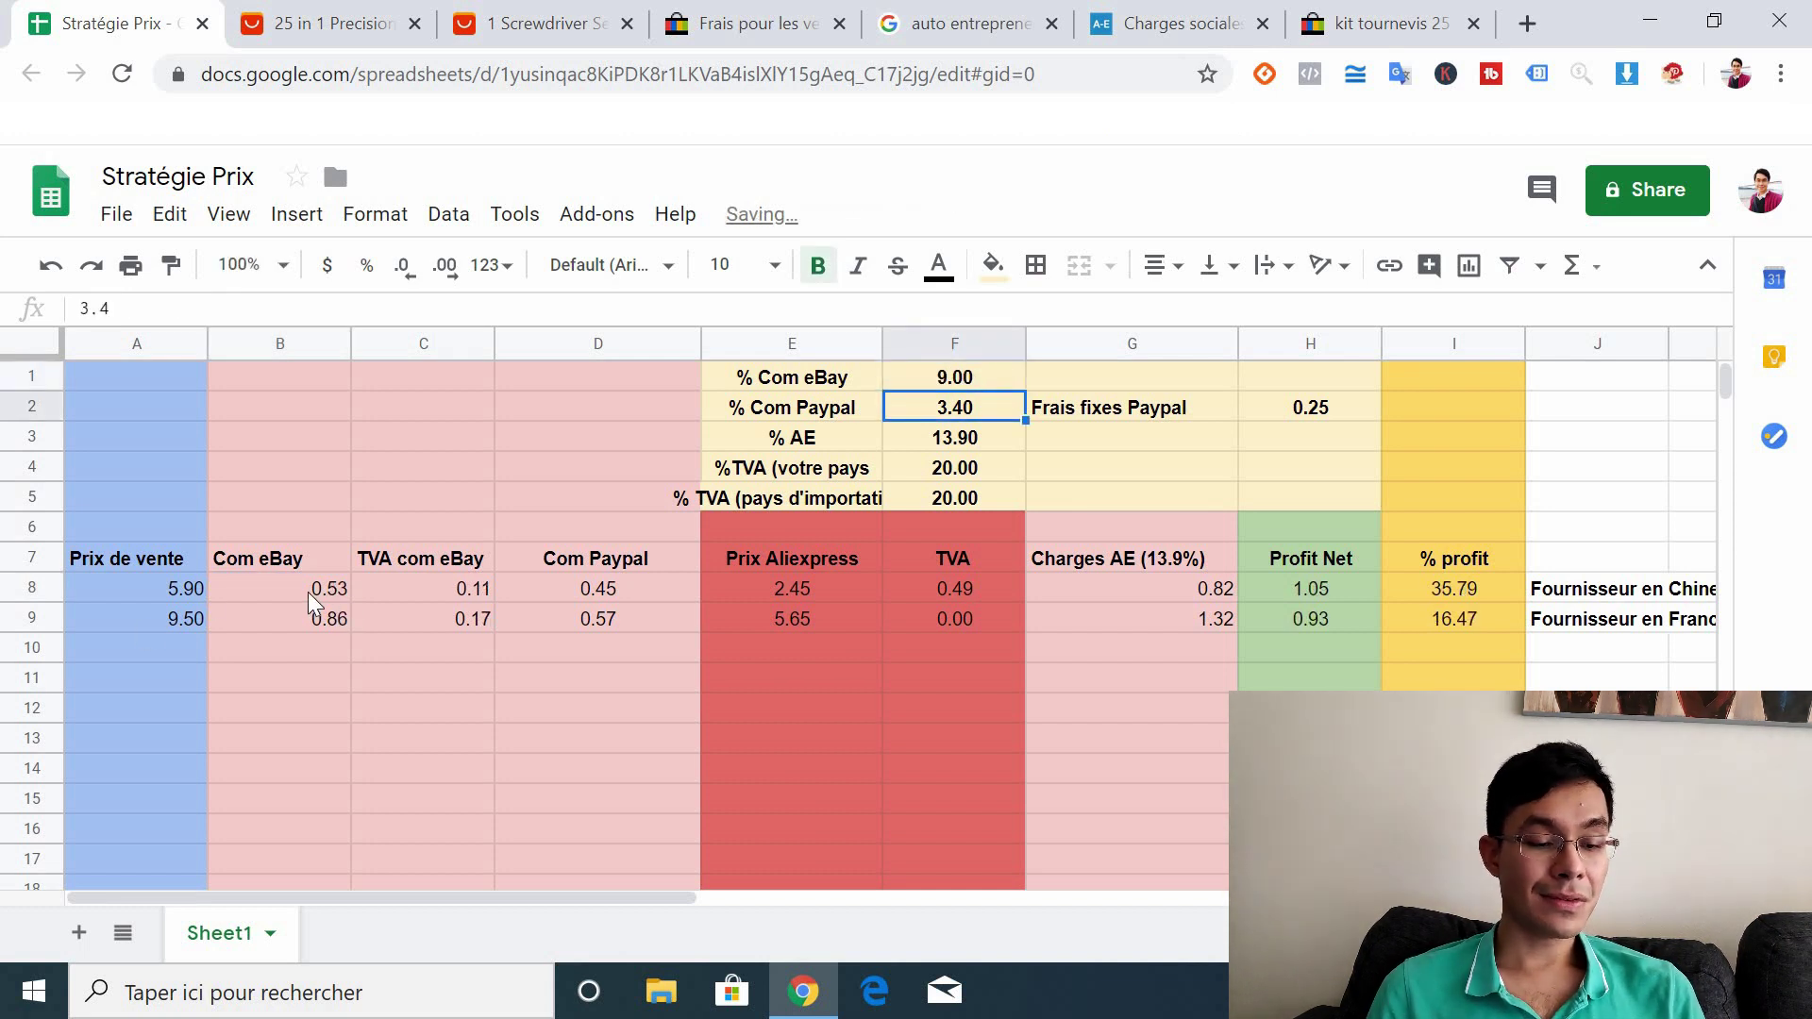
click(332, 590)
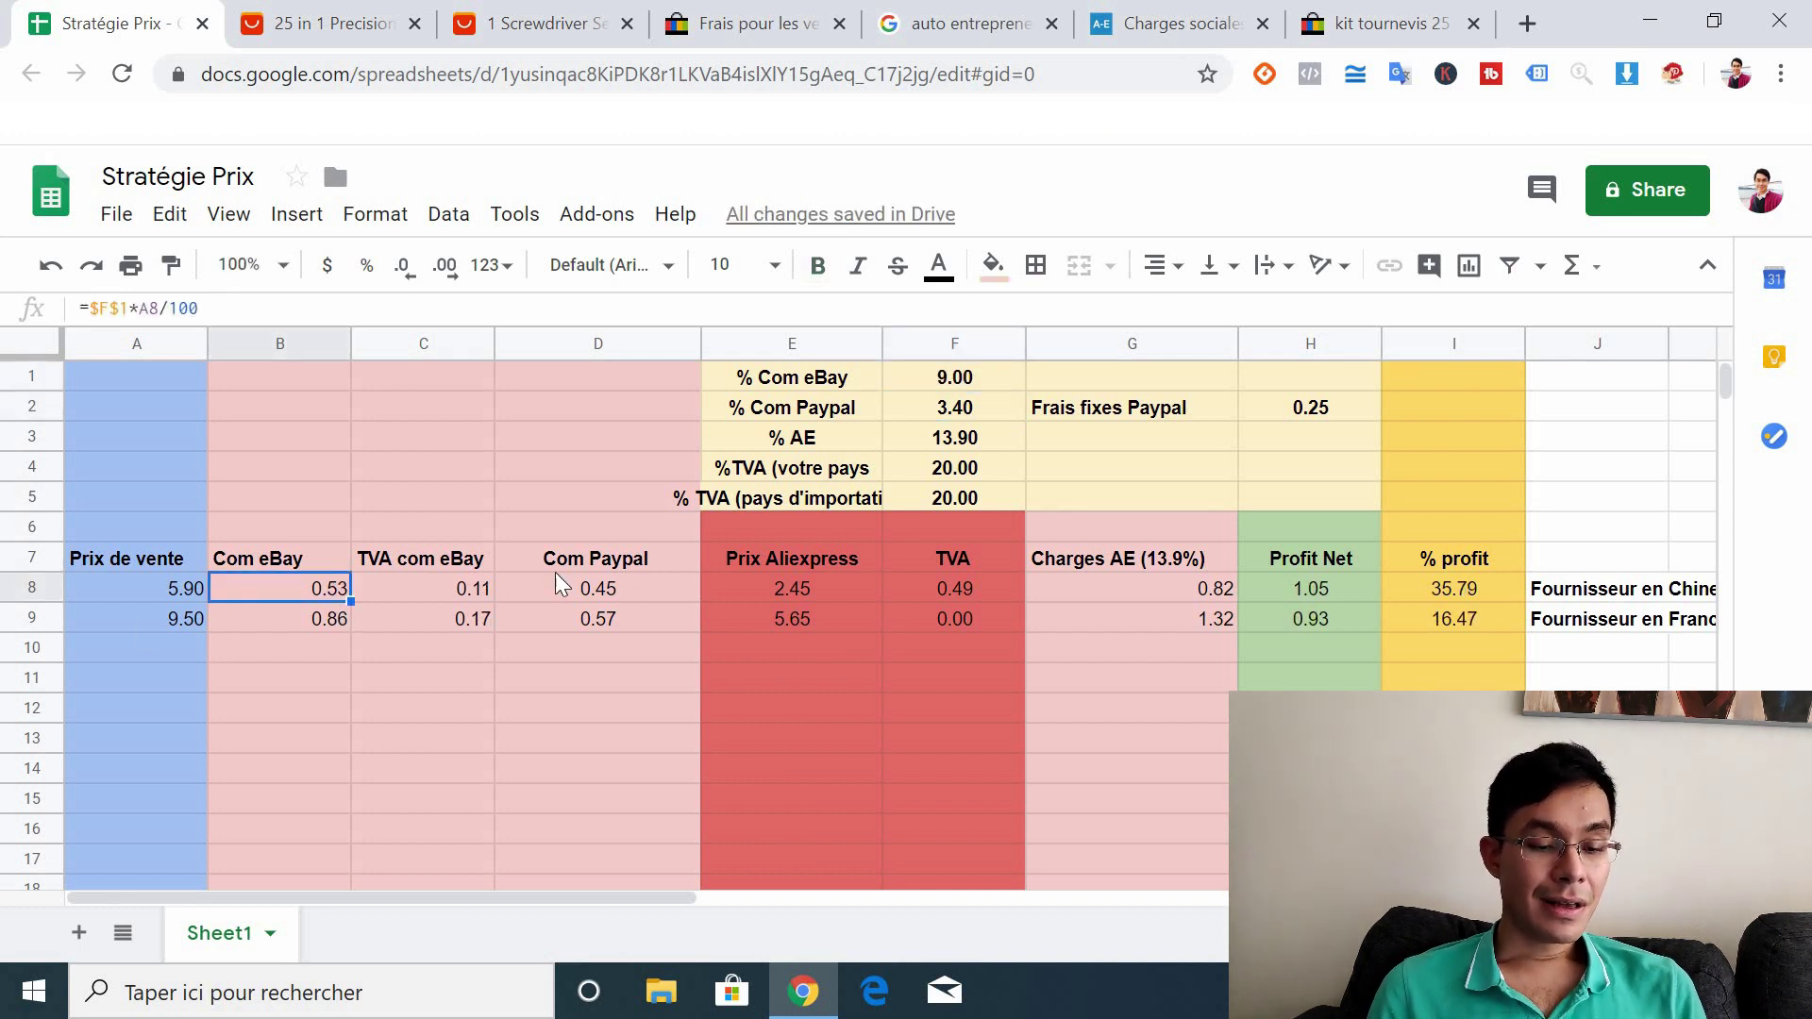
click(411, 583)
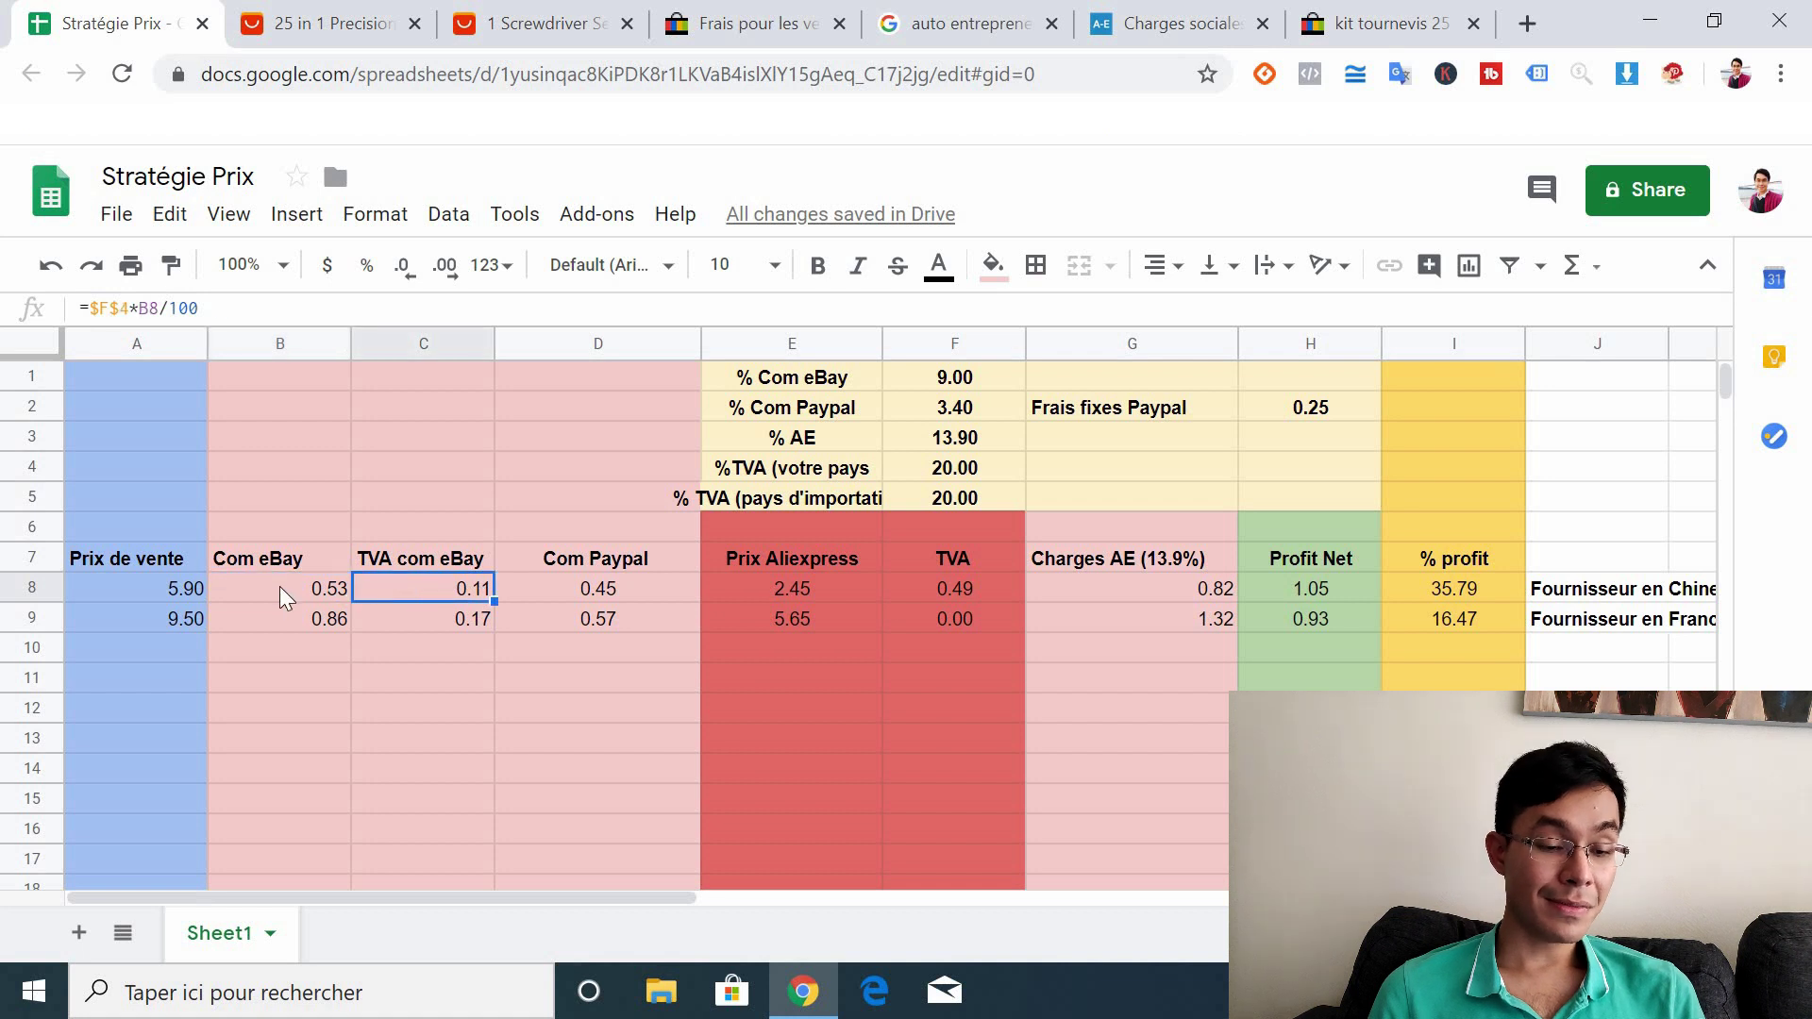
Review how the China supplier's TVA com eBay and Com Paypal in row 8 derive from the TVA rate, PayPal rate and fixed PayPal fee
click(280, 586)
click(400, 587)
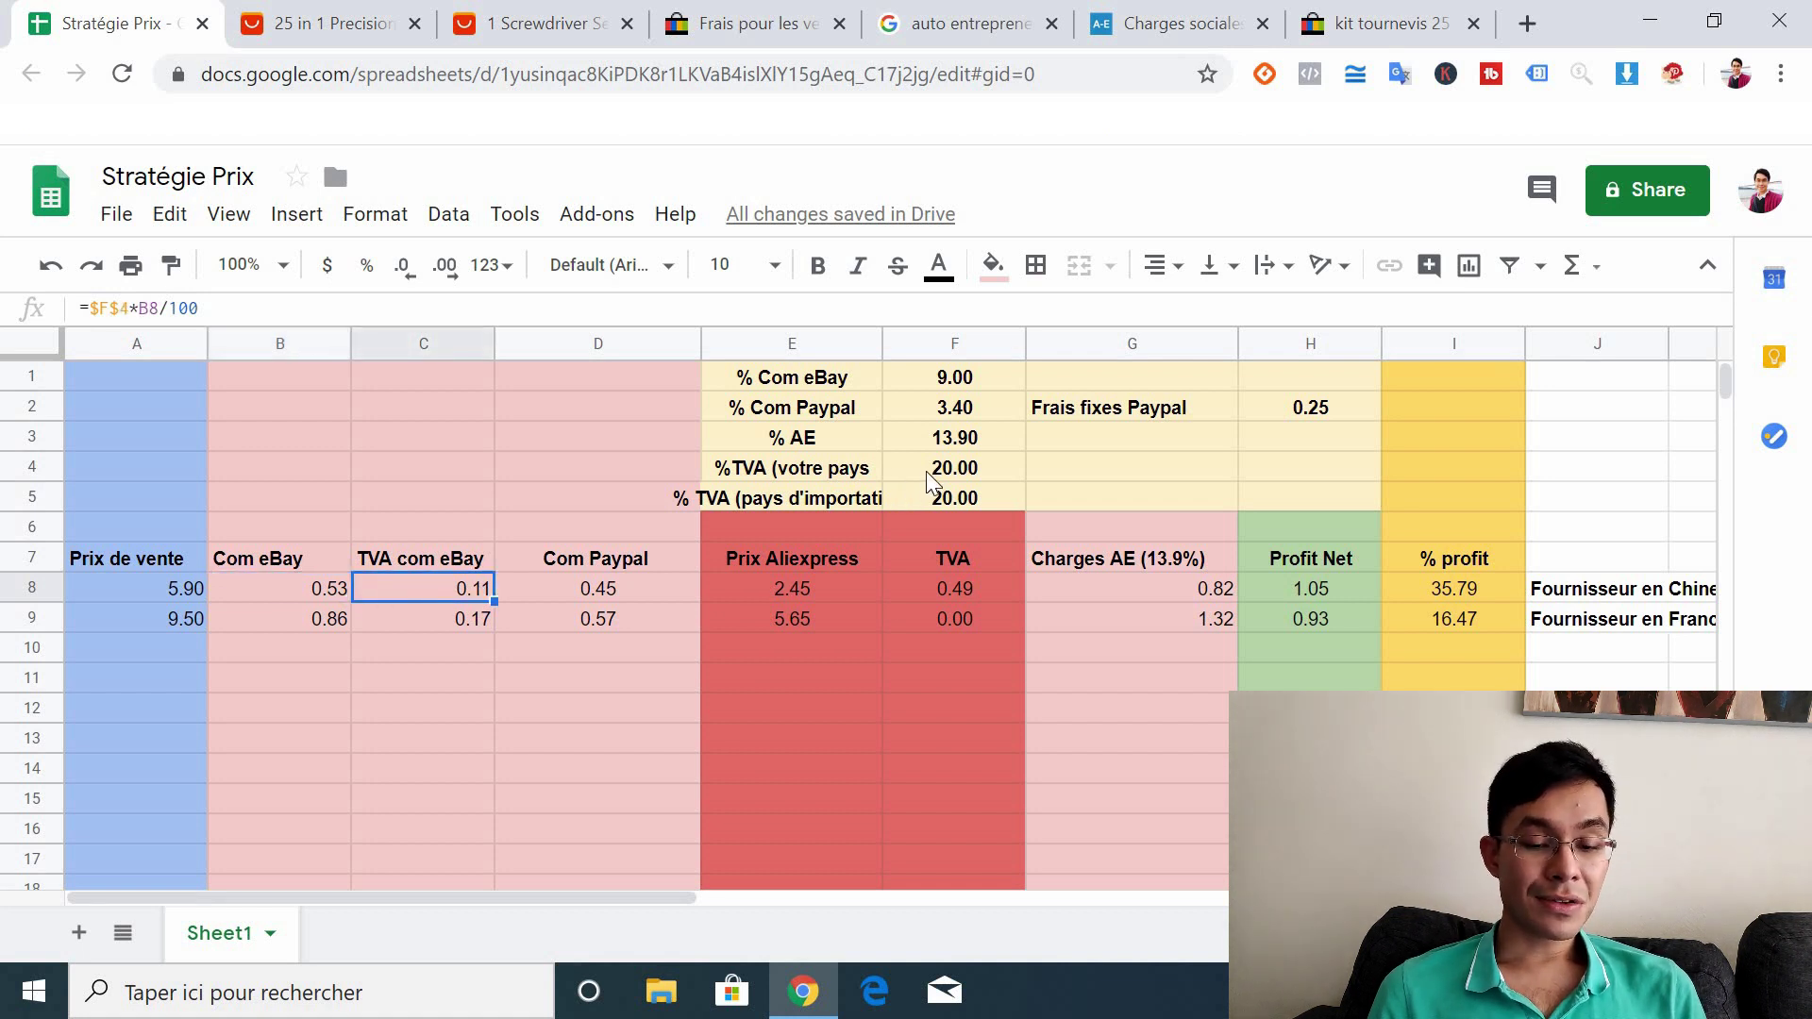
click(952, 469)
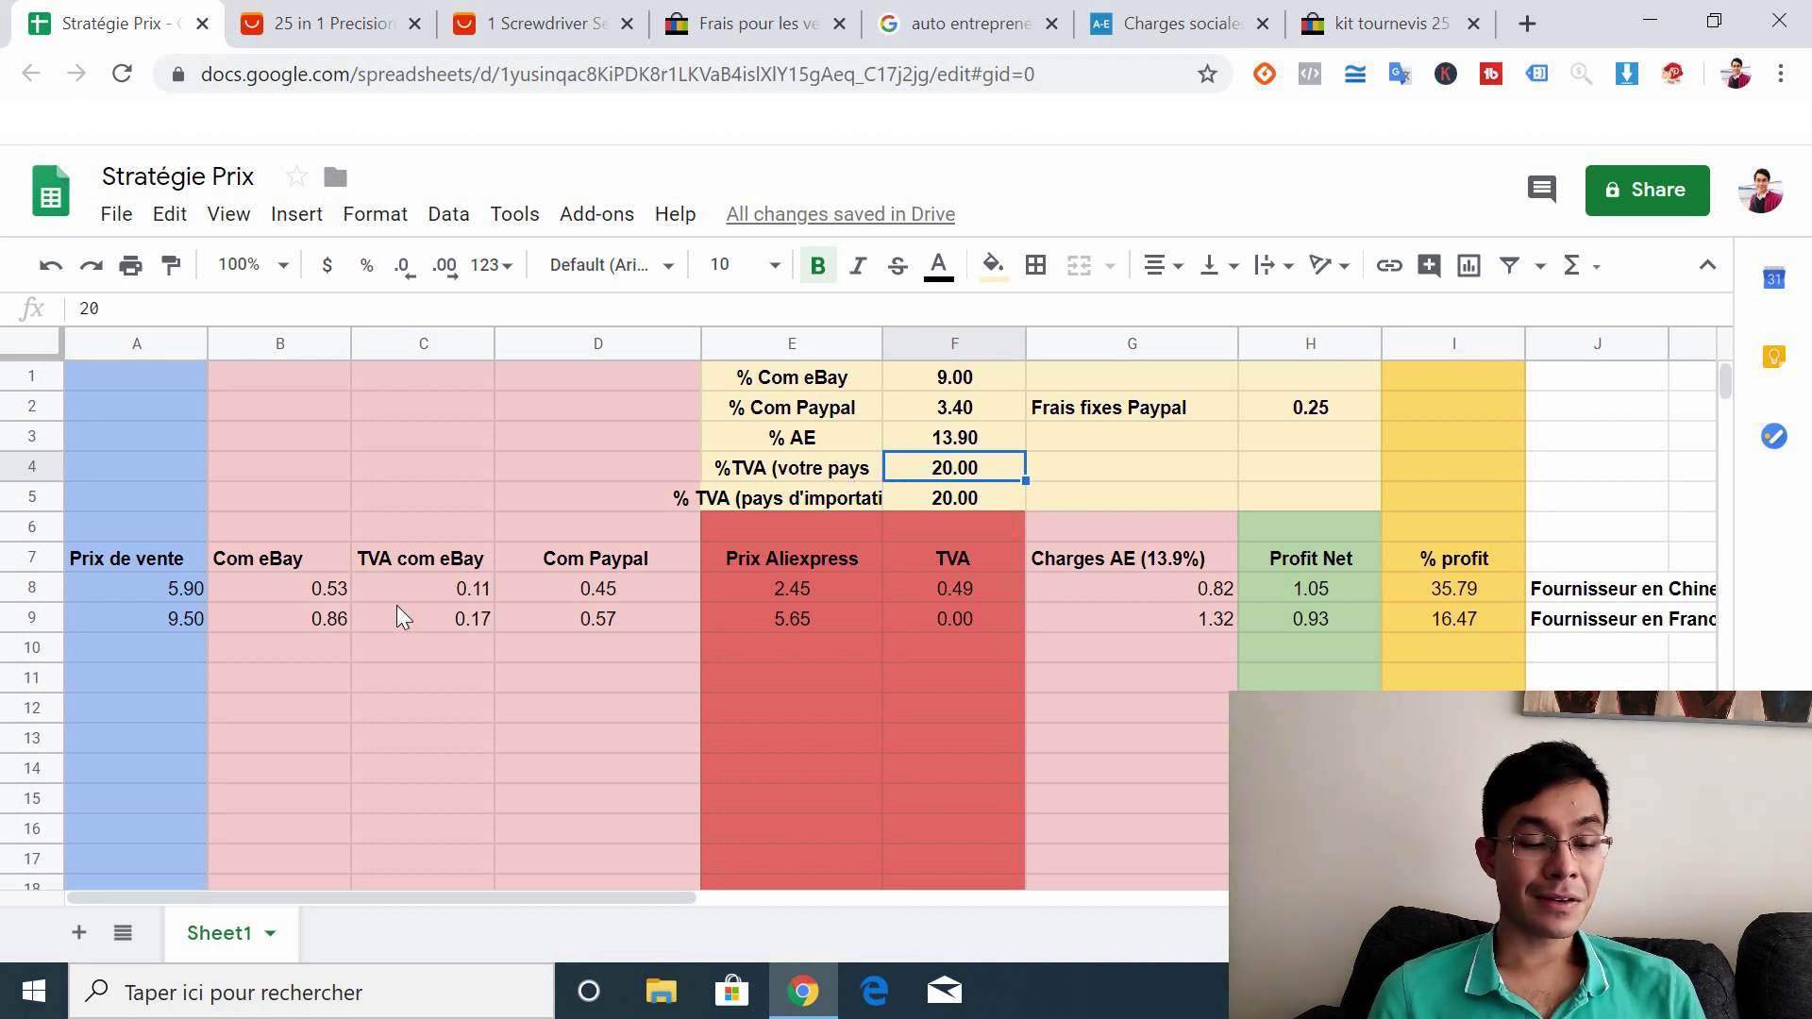
click(446, 587)
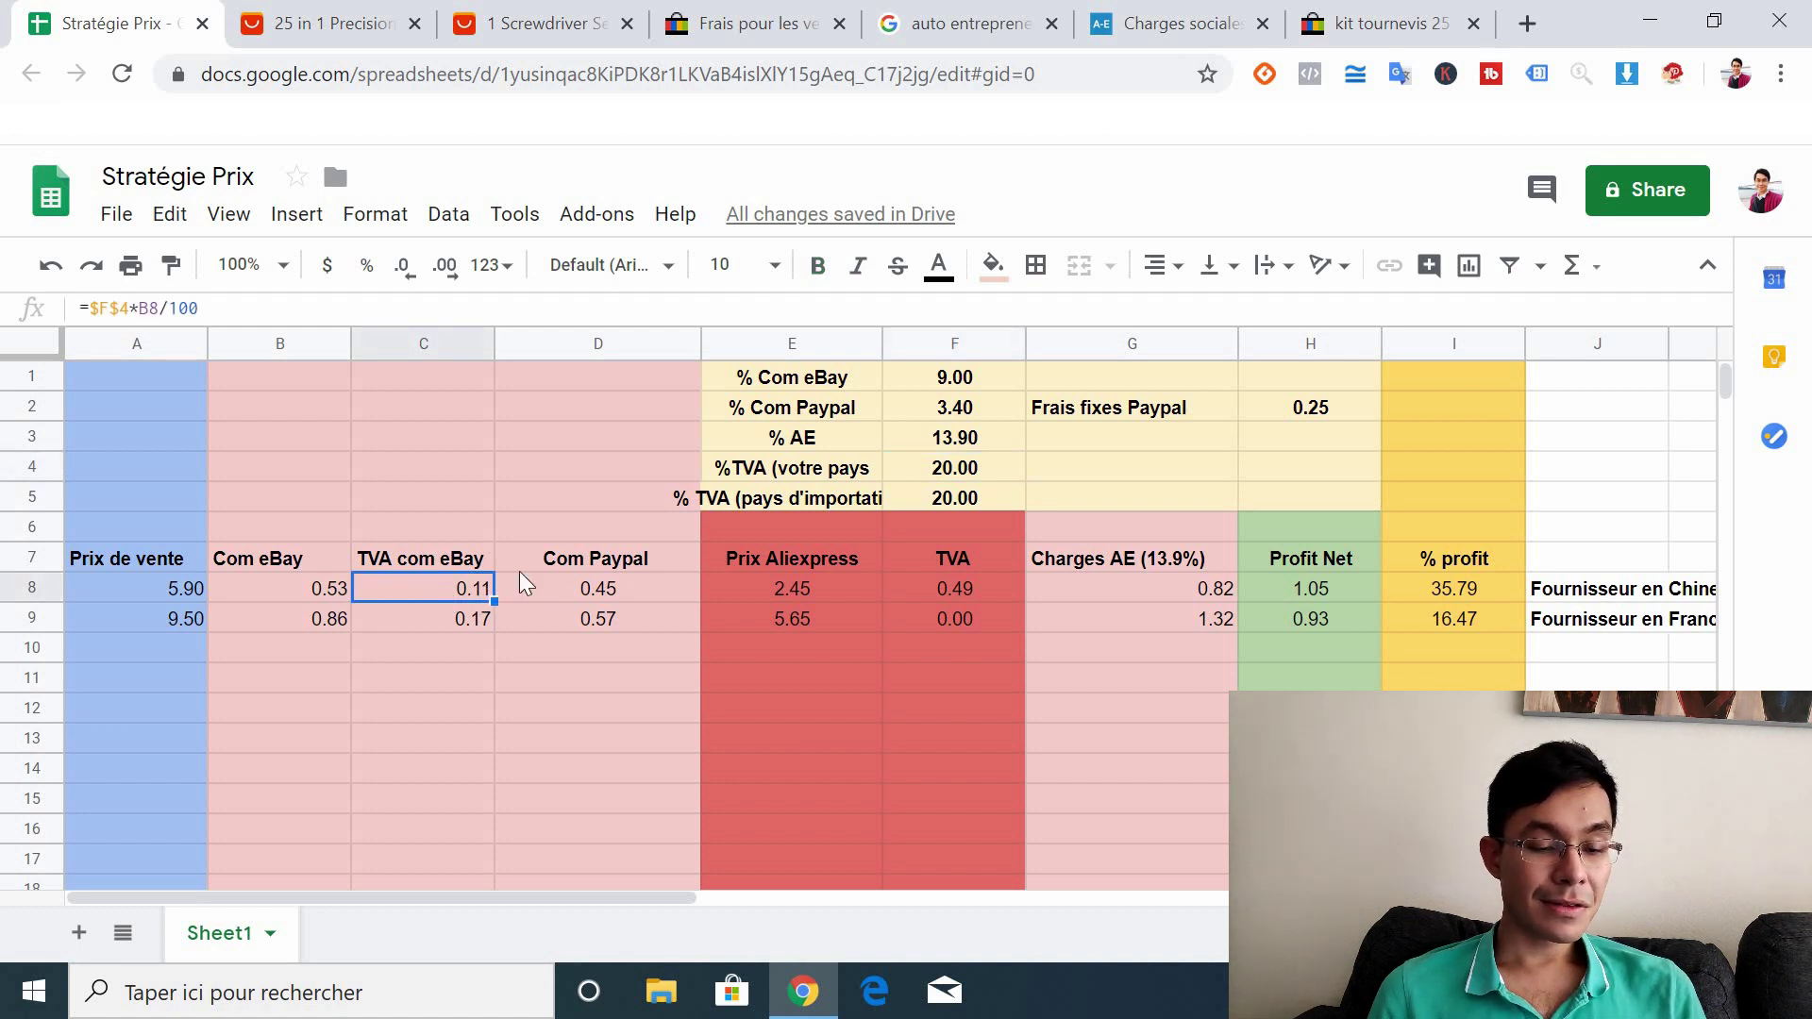
click(626, 593)
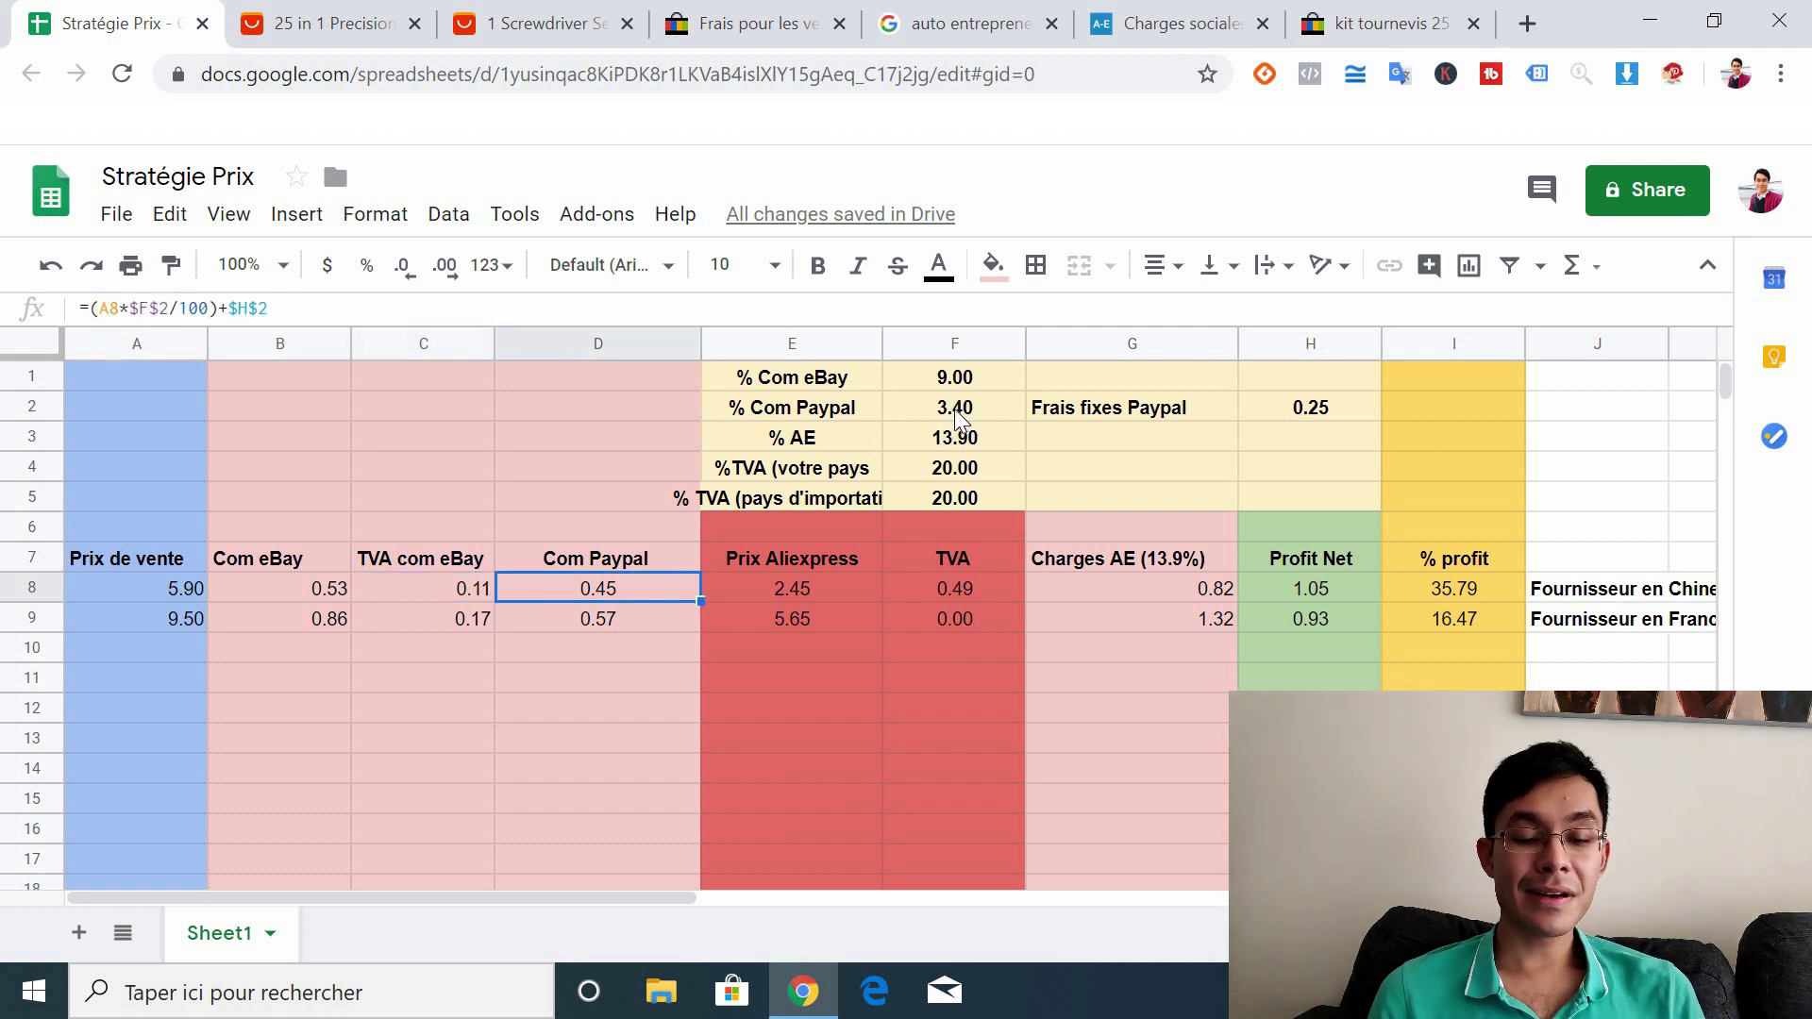
click(954, 409)
click(1327, 407)
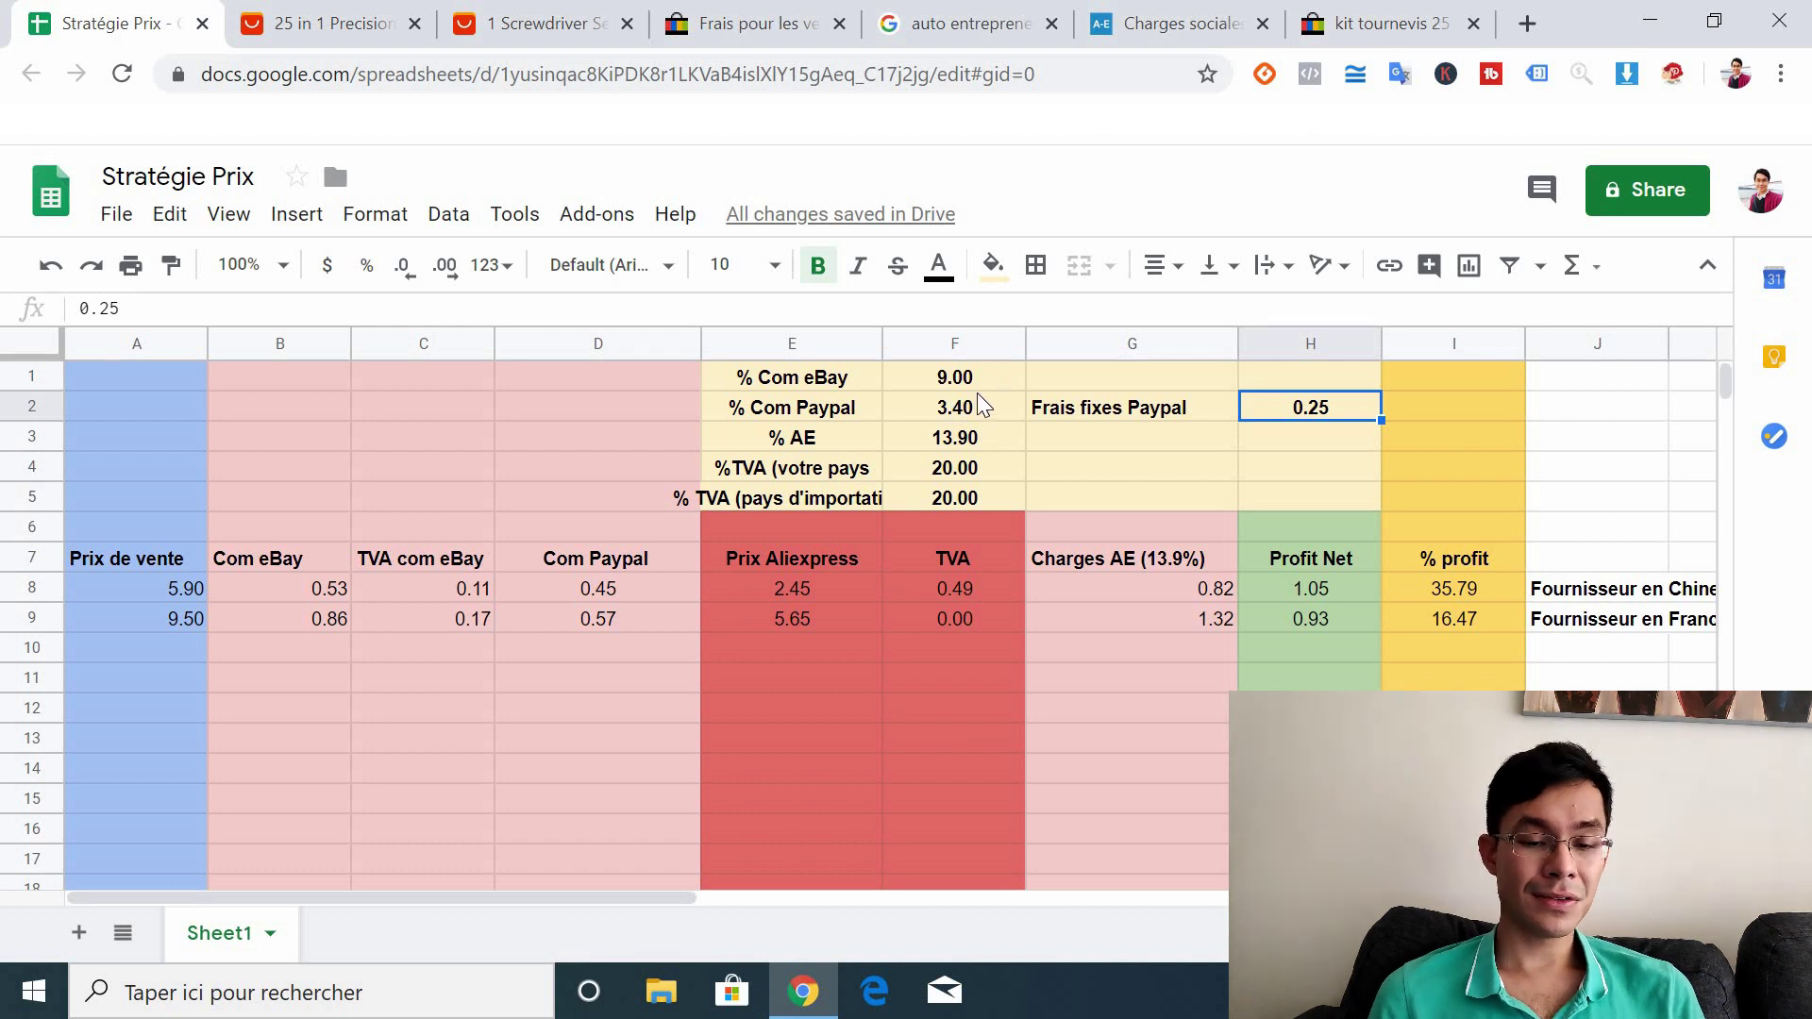
Look up the total Vente de marchandises rate for the % AE setting in the 2019 contributions table on the Auto-Entrepreneur.fr social charges page
click(921, 432)
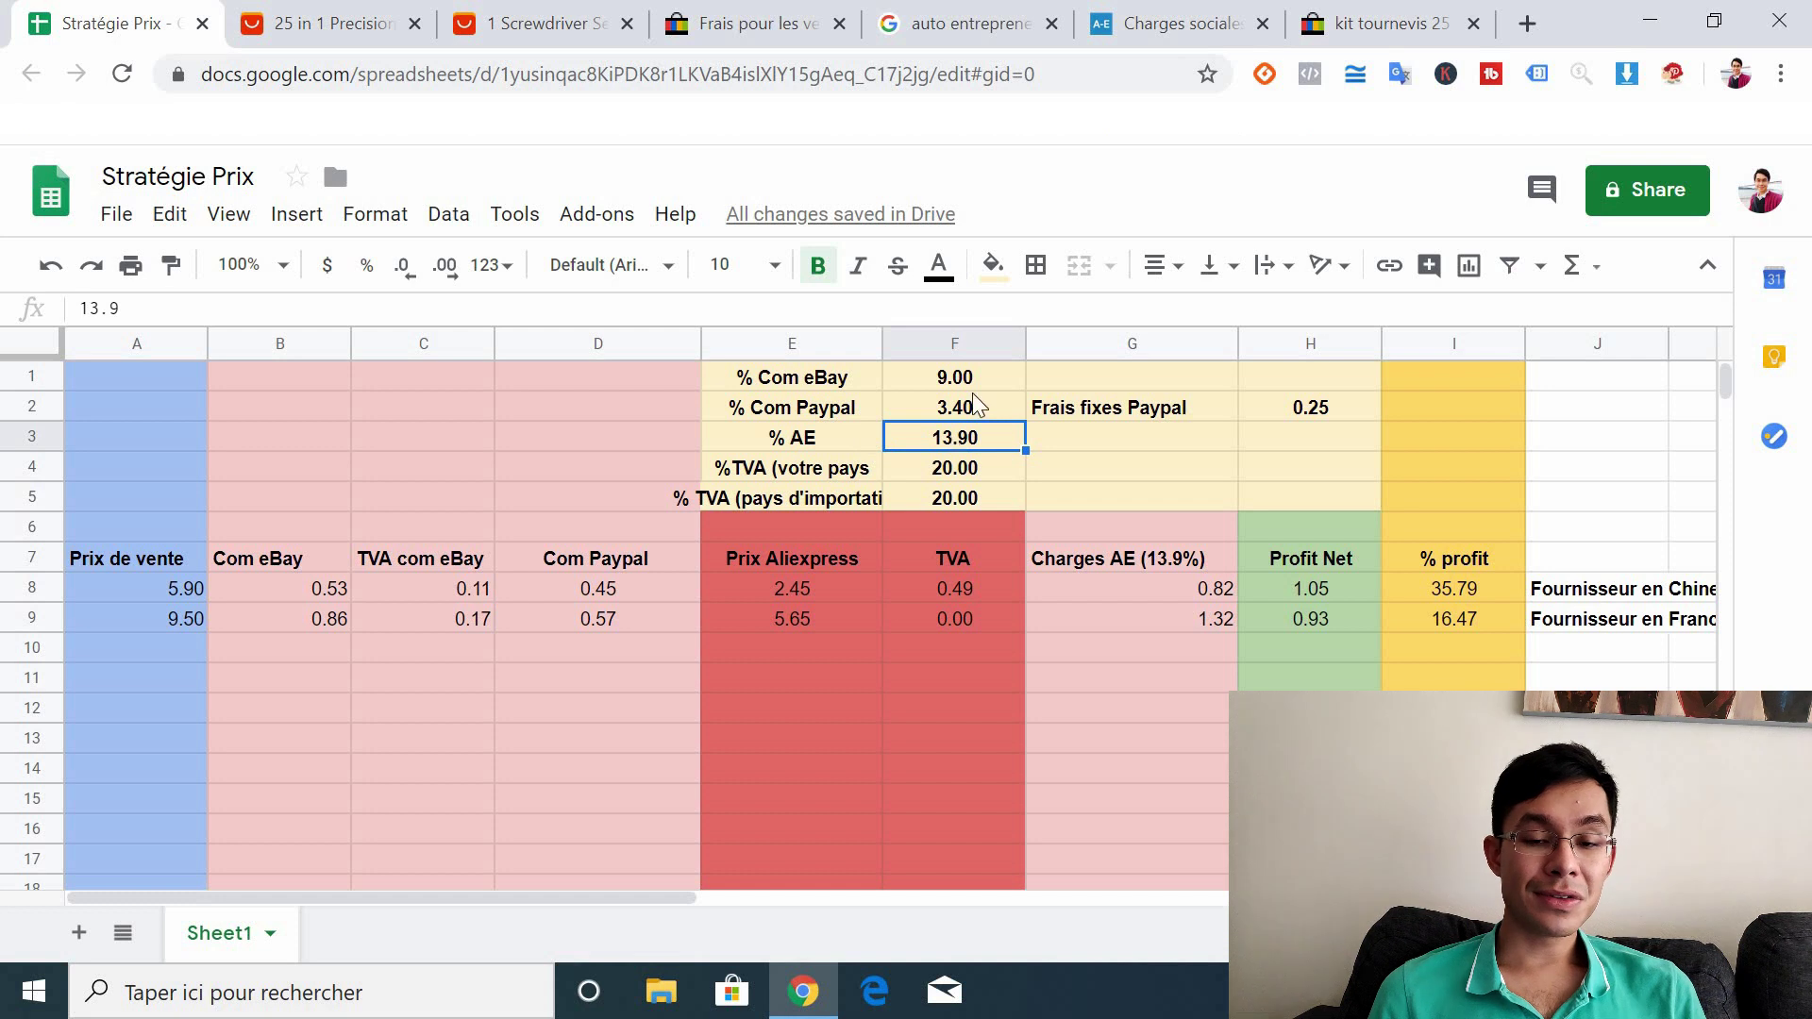
click(1236, 15)
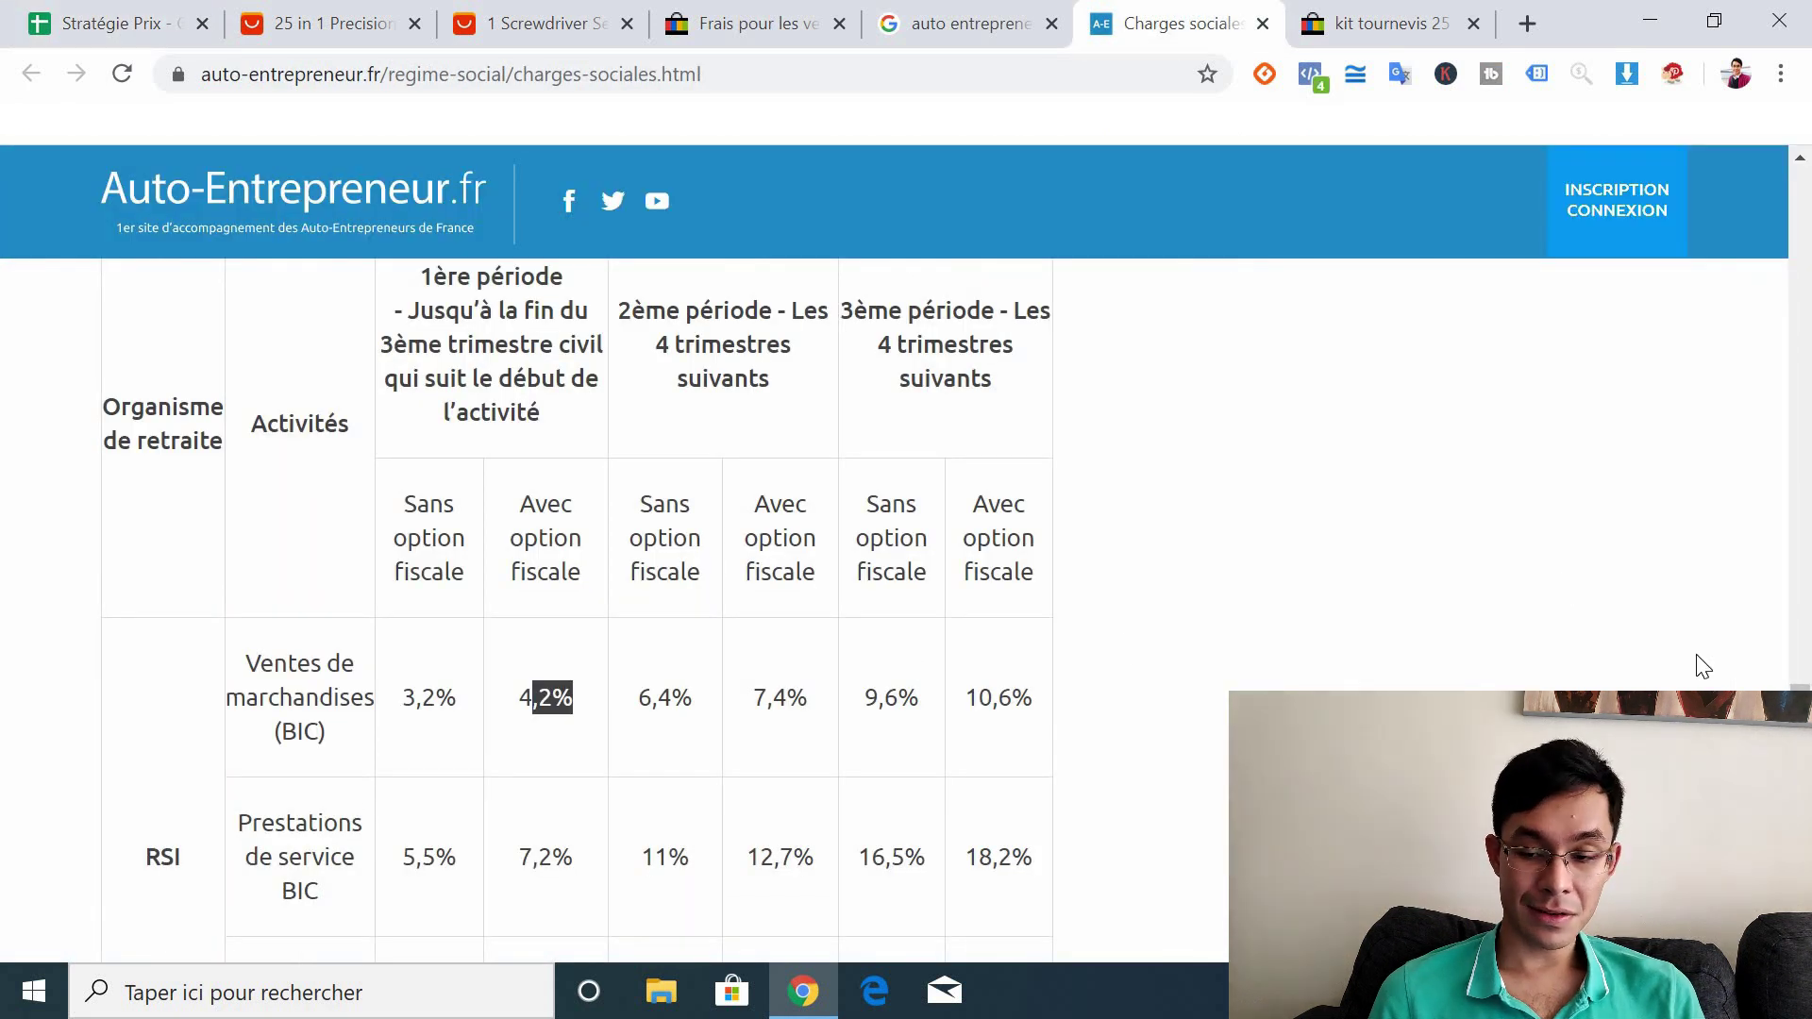
drag(1800, 687, 1770, 349)
scroll(1793, 517, up, 5)
scroll(1792, 529, down, 4)
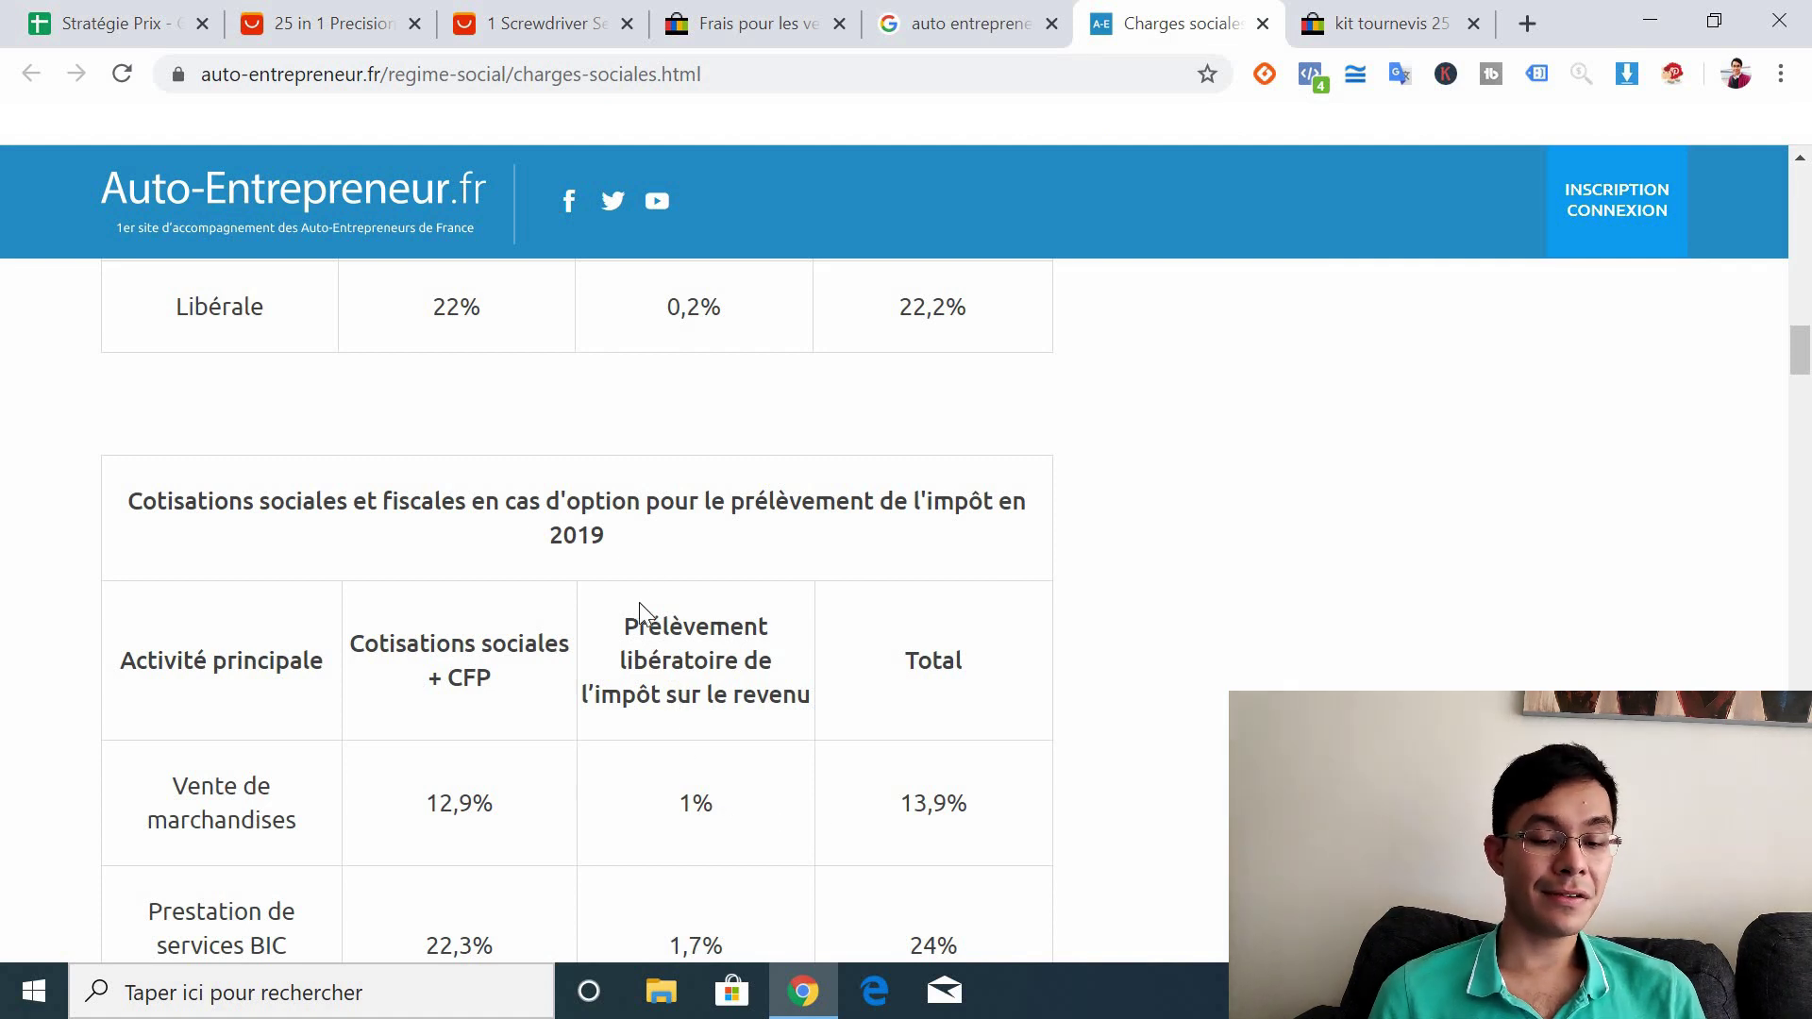
scroll(1809, 495, down, 20)
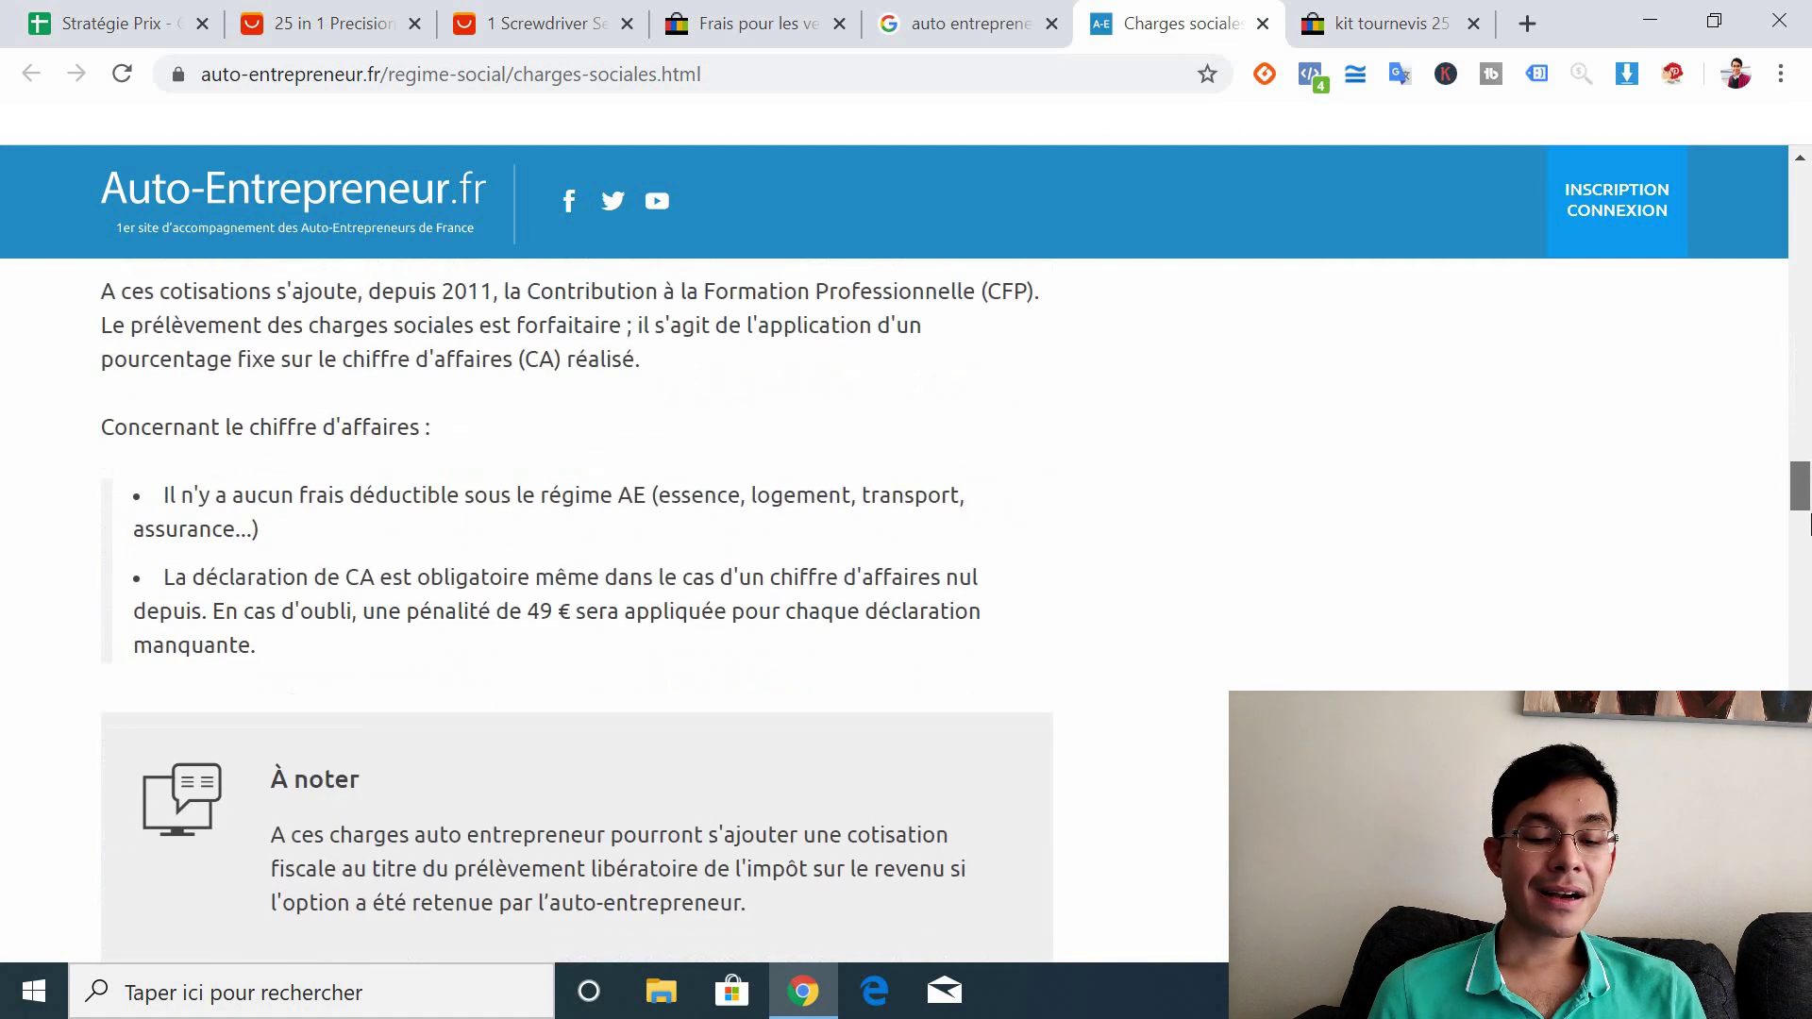
drag(1809, 557, 1771, 363)
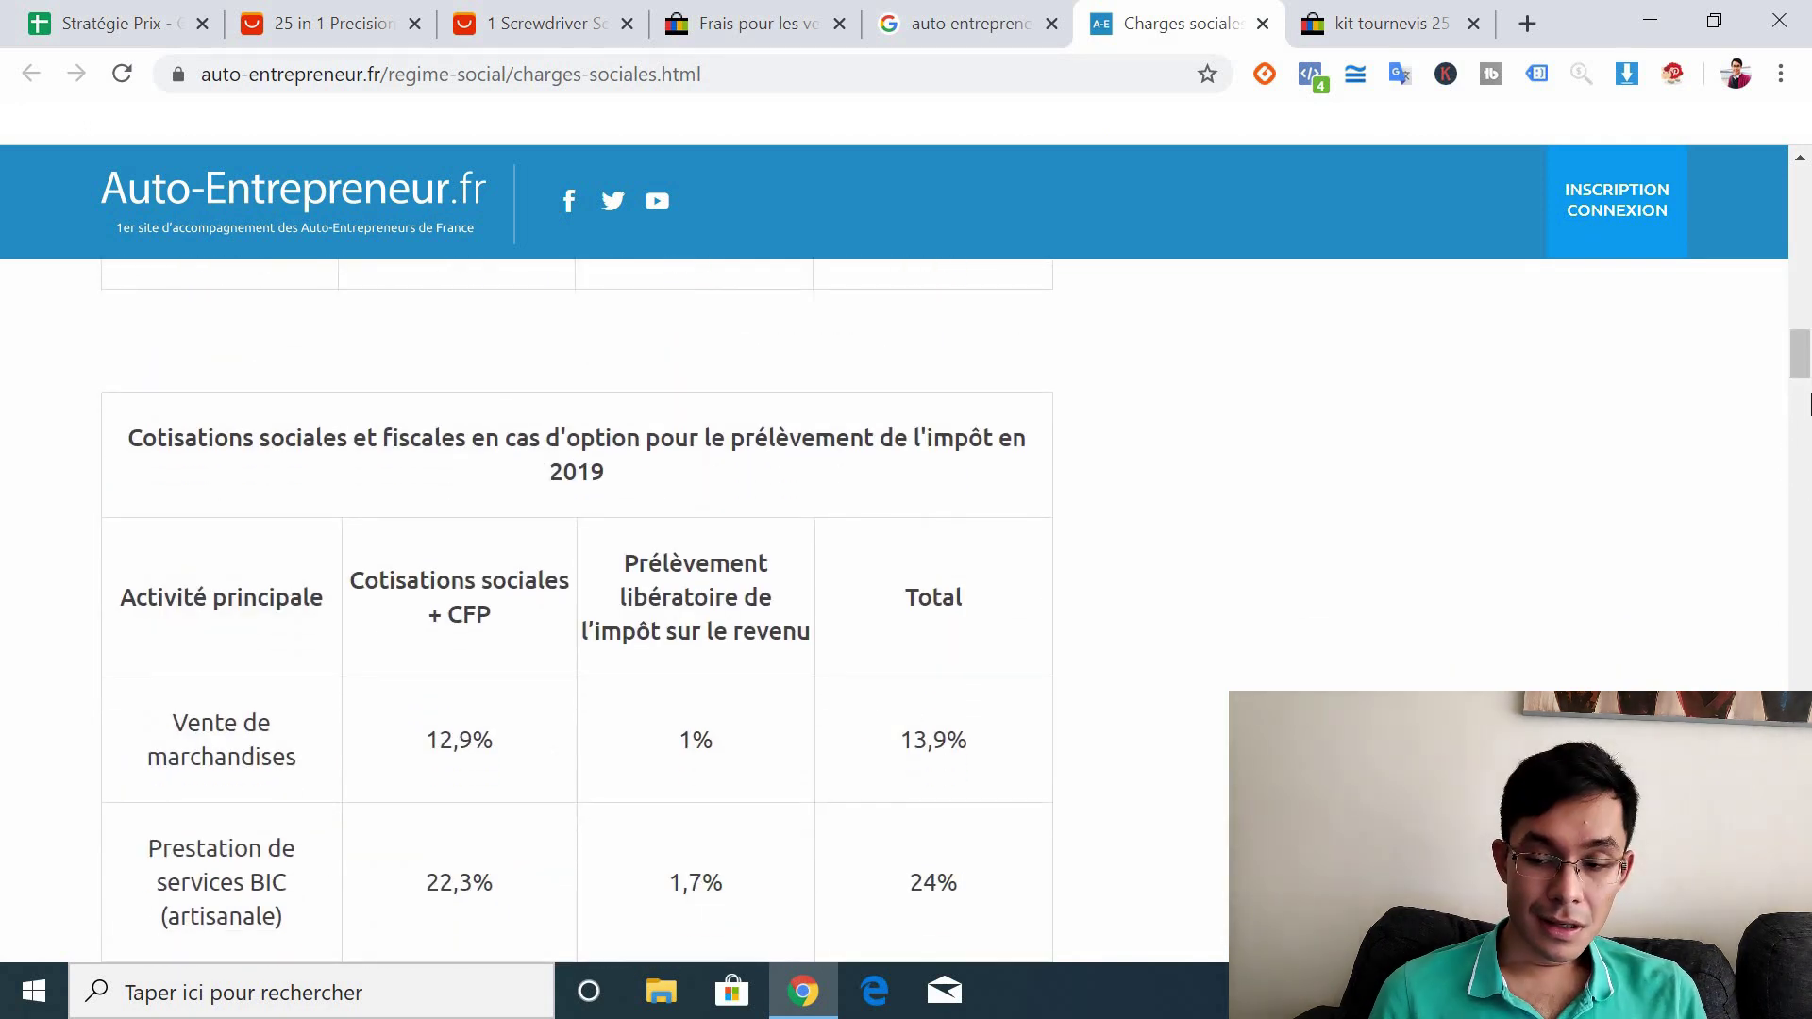
Return to the Stratégie Prix spreadsheet and set % AE in F3 to 7
click(52, 12)
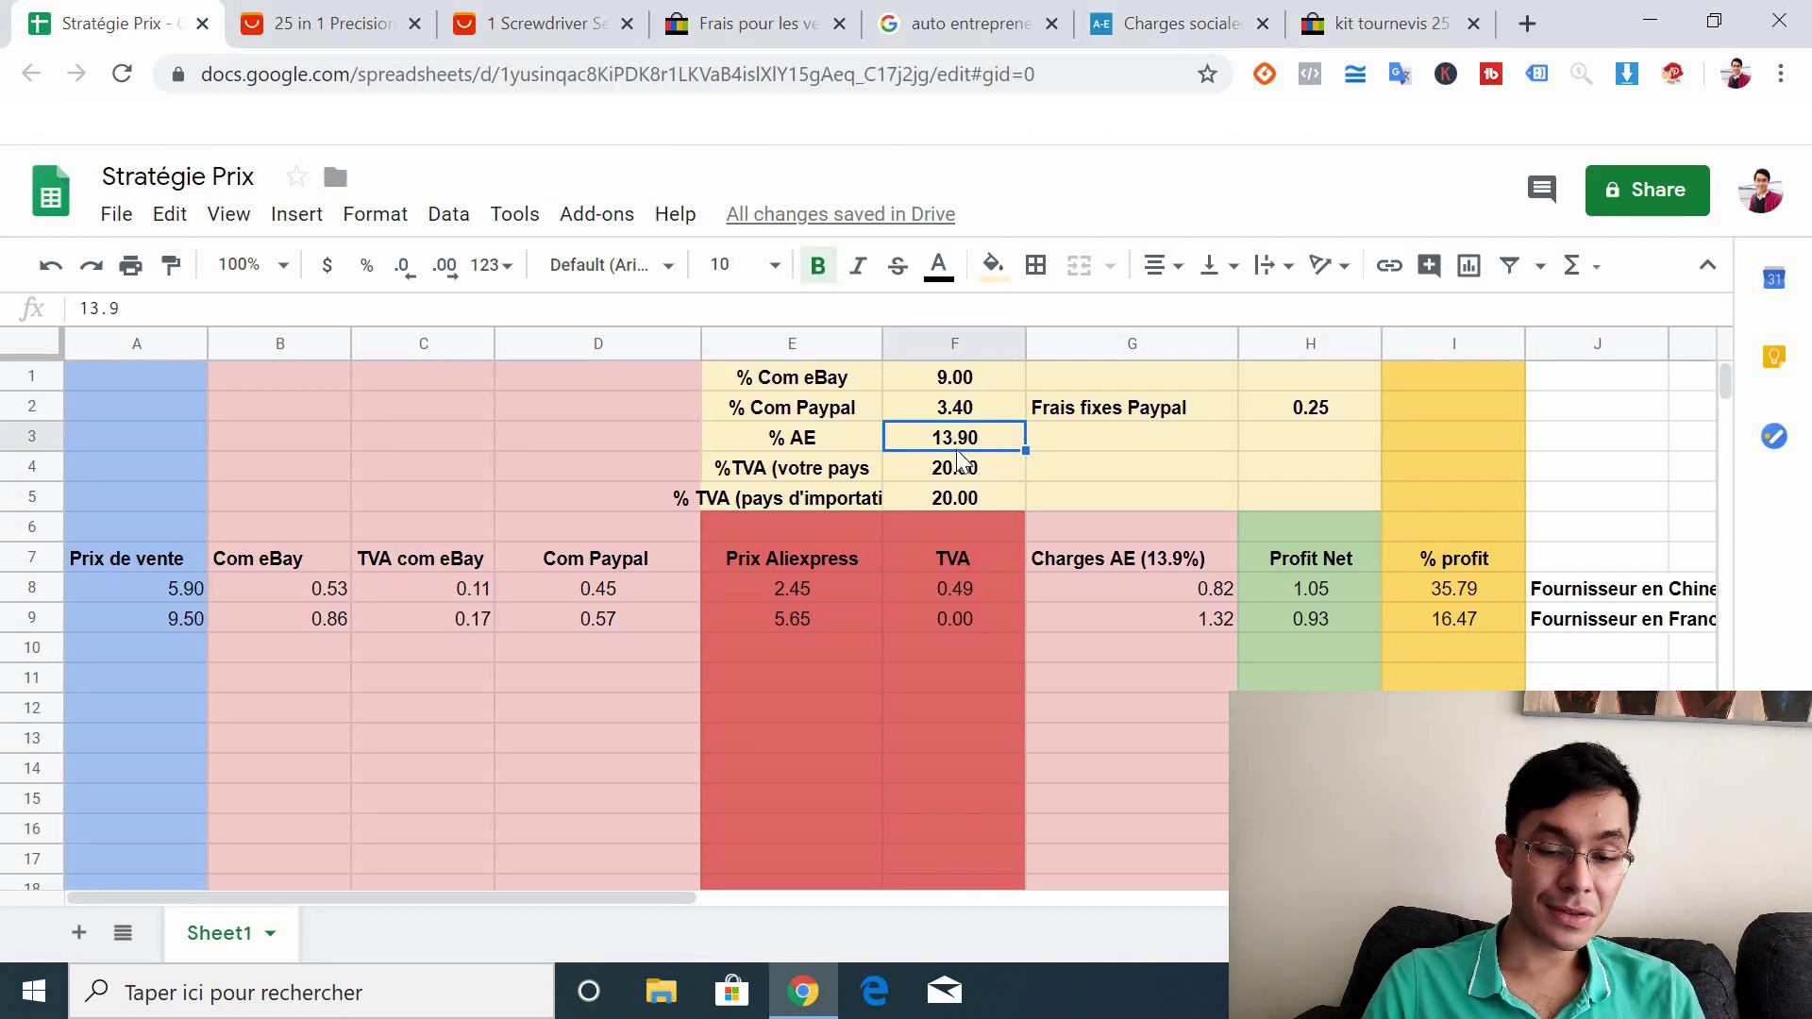
text(7)
key(Return)
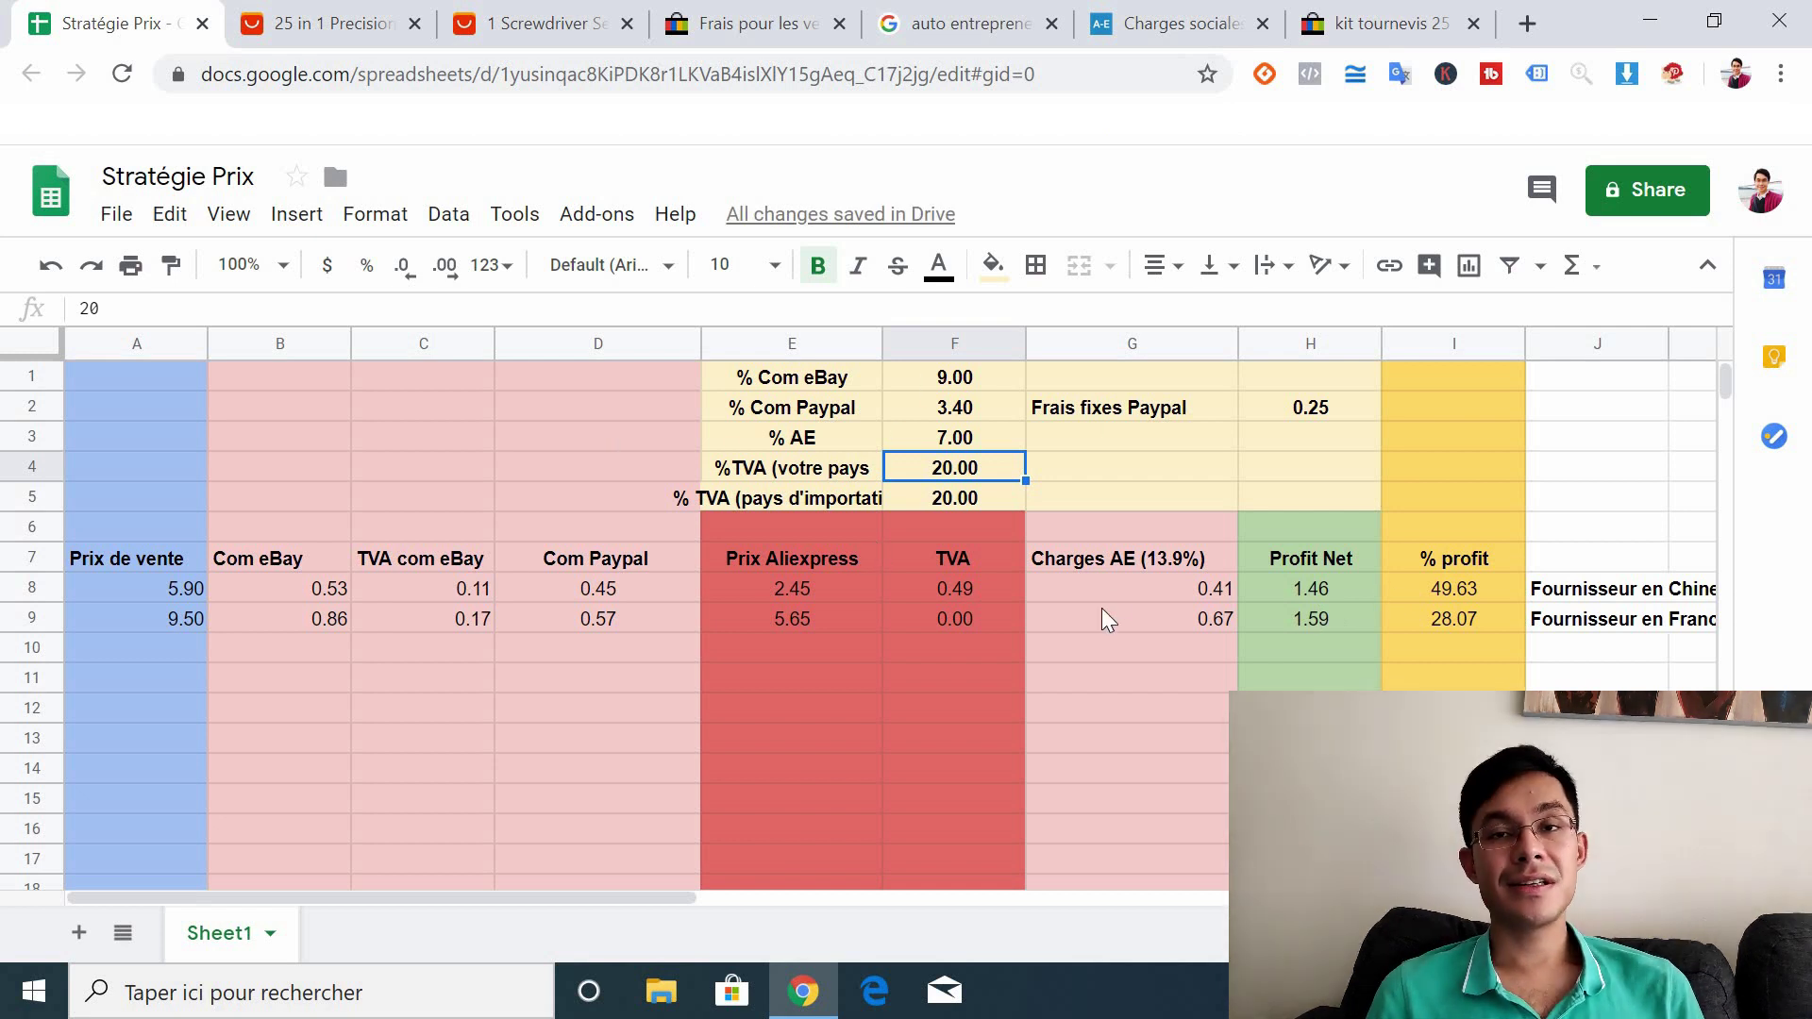
Review the eBay, PayPal and AE rates, both suppliers' selling prices and the China supplier's Prix Aliexpress
click(953, 382)
click(951, 415)
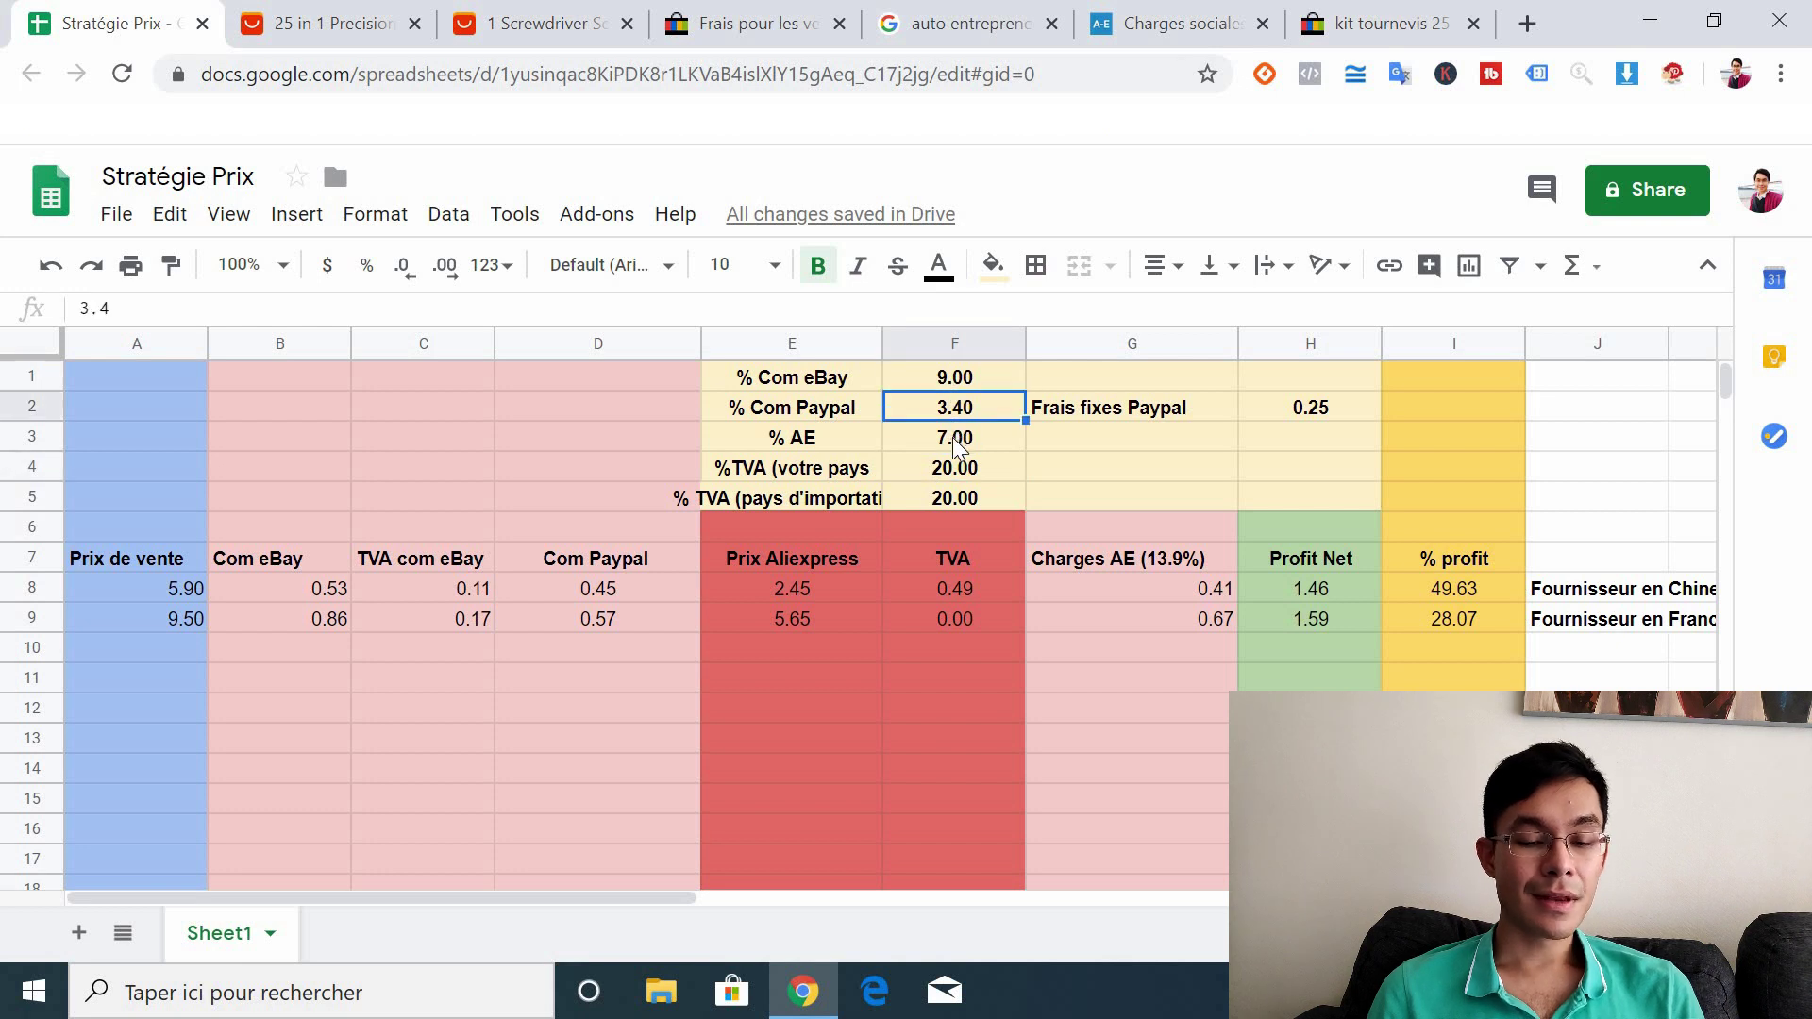
click(953, 437)
click(150, 592)
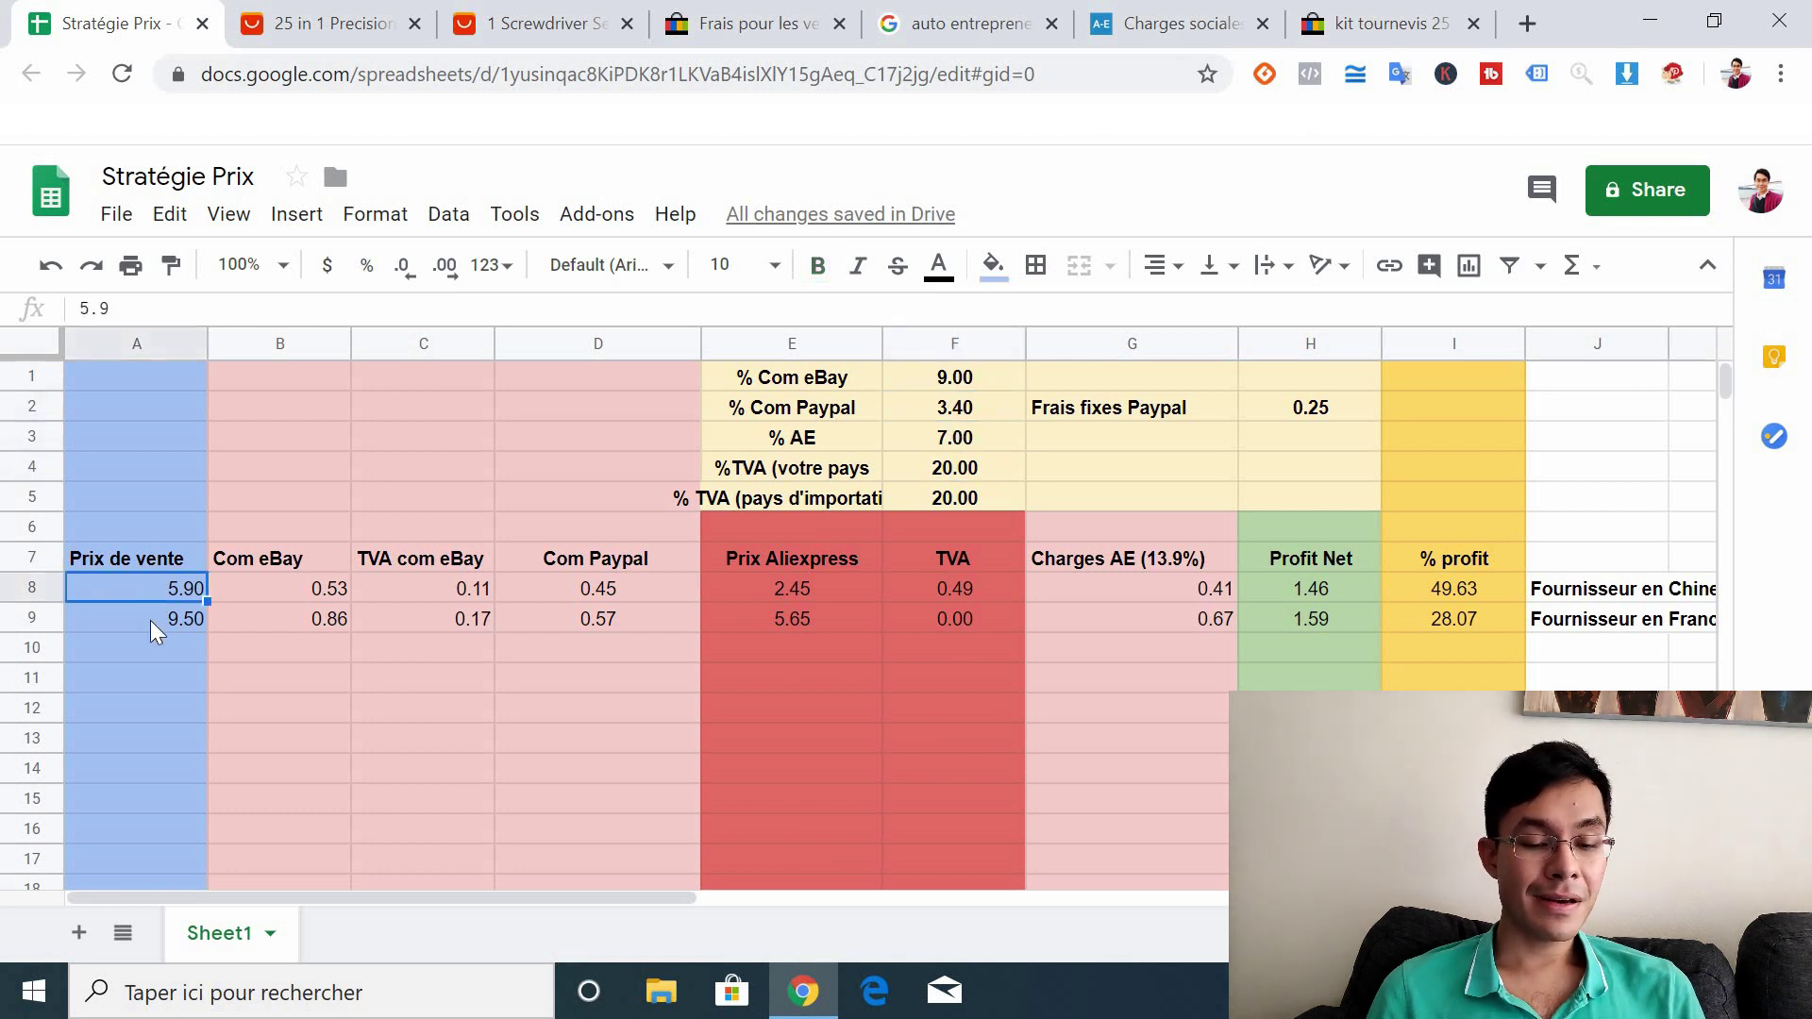
click(150, 620)
click(852, 595)
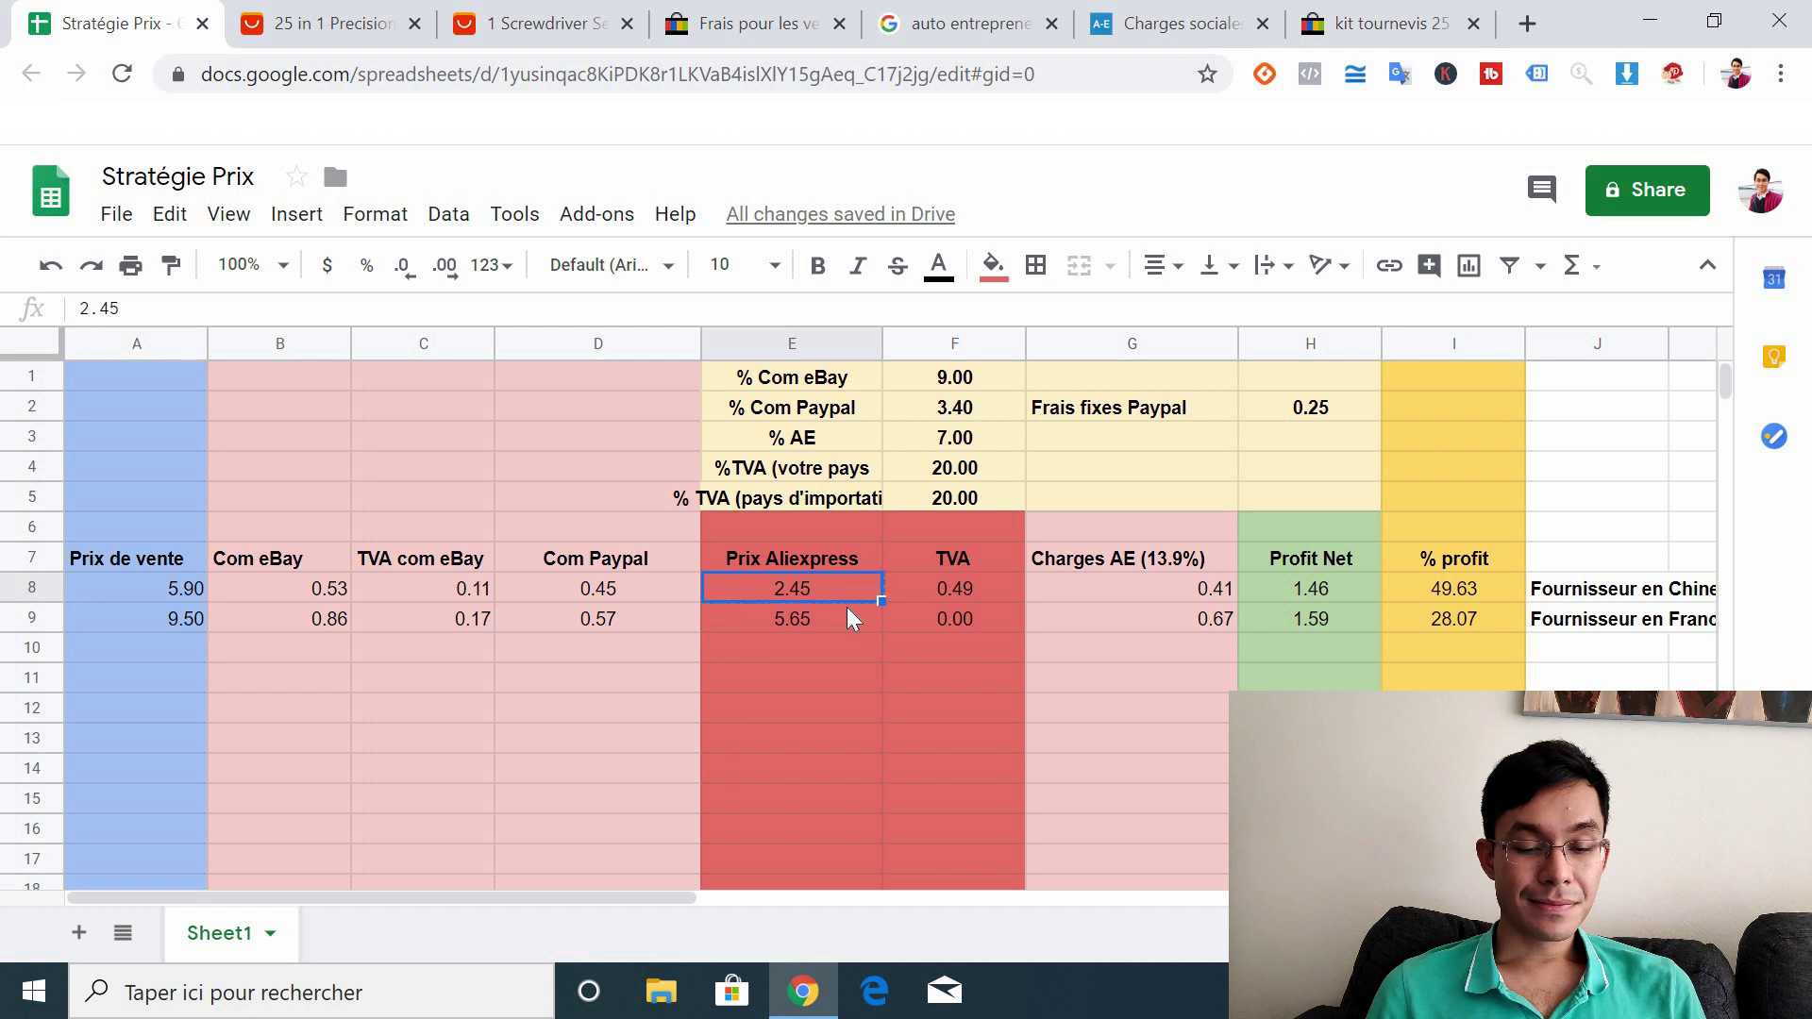
Check the France supplier's TVA in F9 against its AliExpress price, the home-country TVA setting and the China supplier's TVA
click(958, 619)
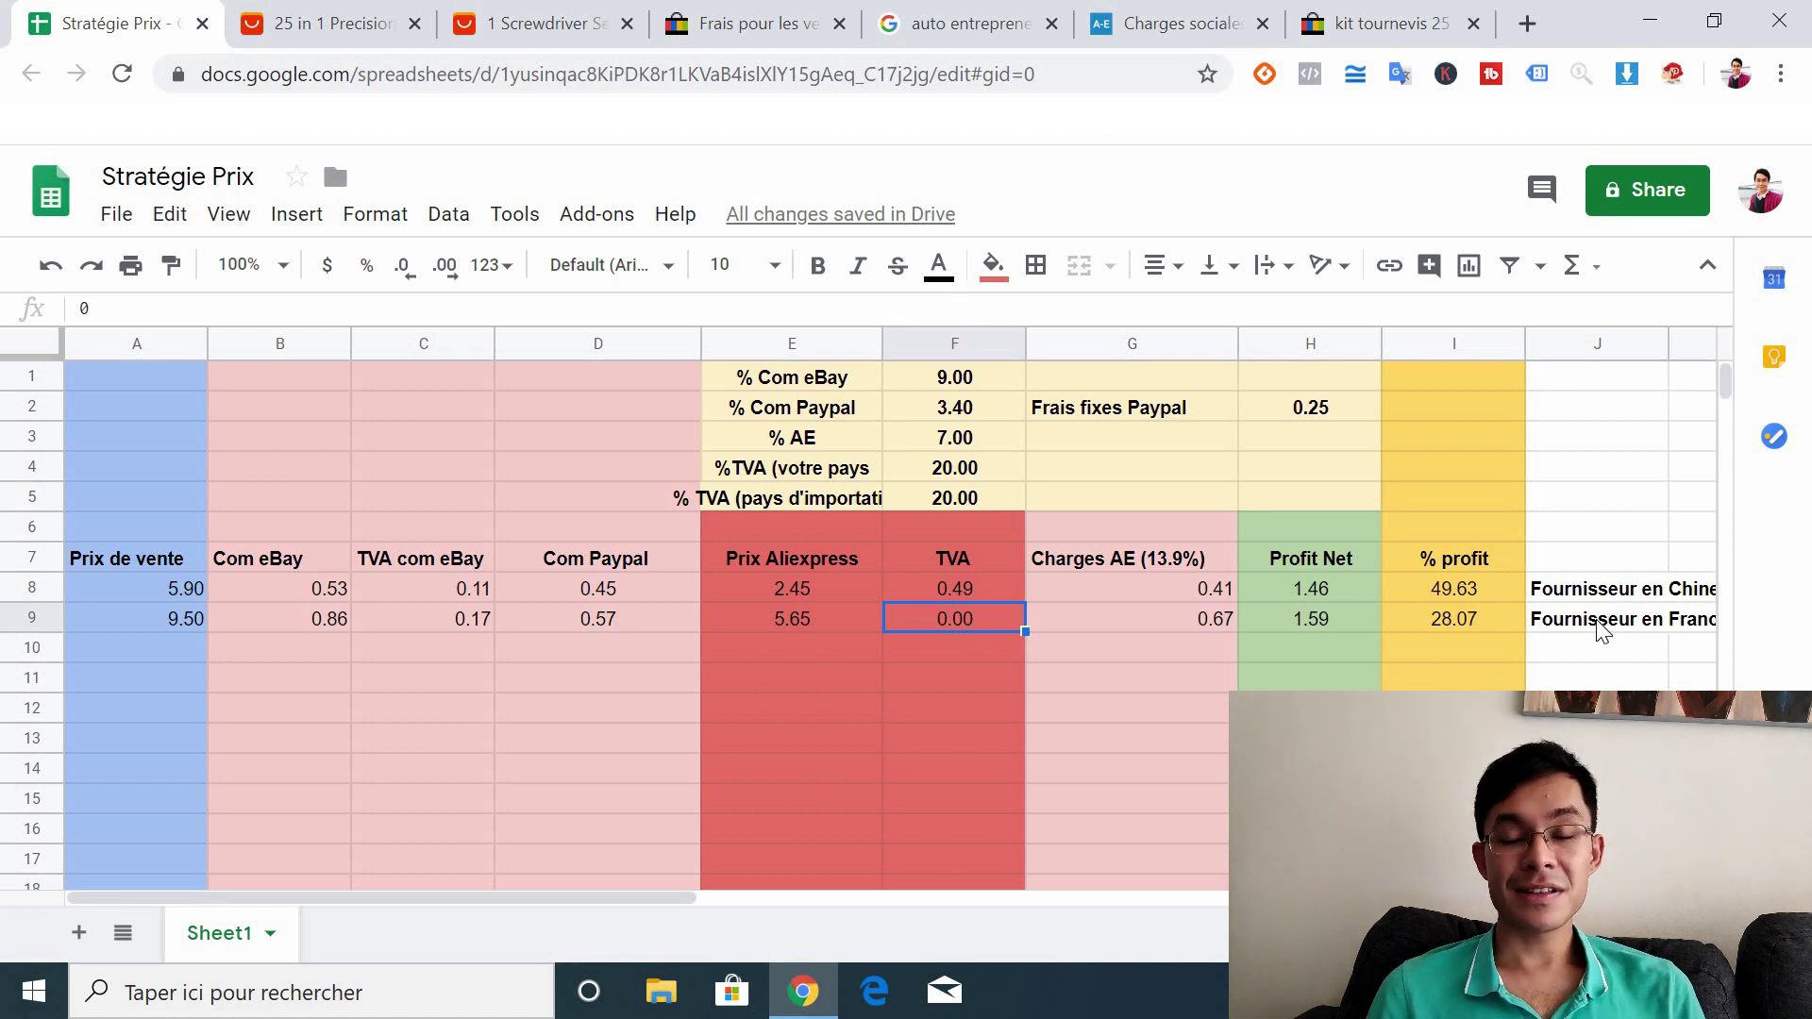
click(1529, 627)
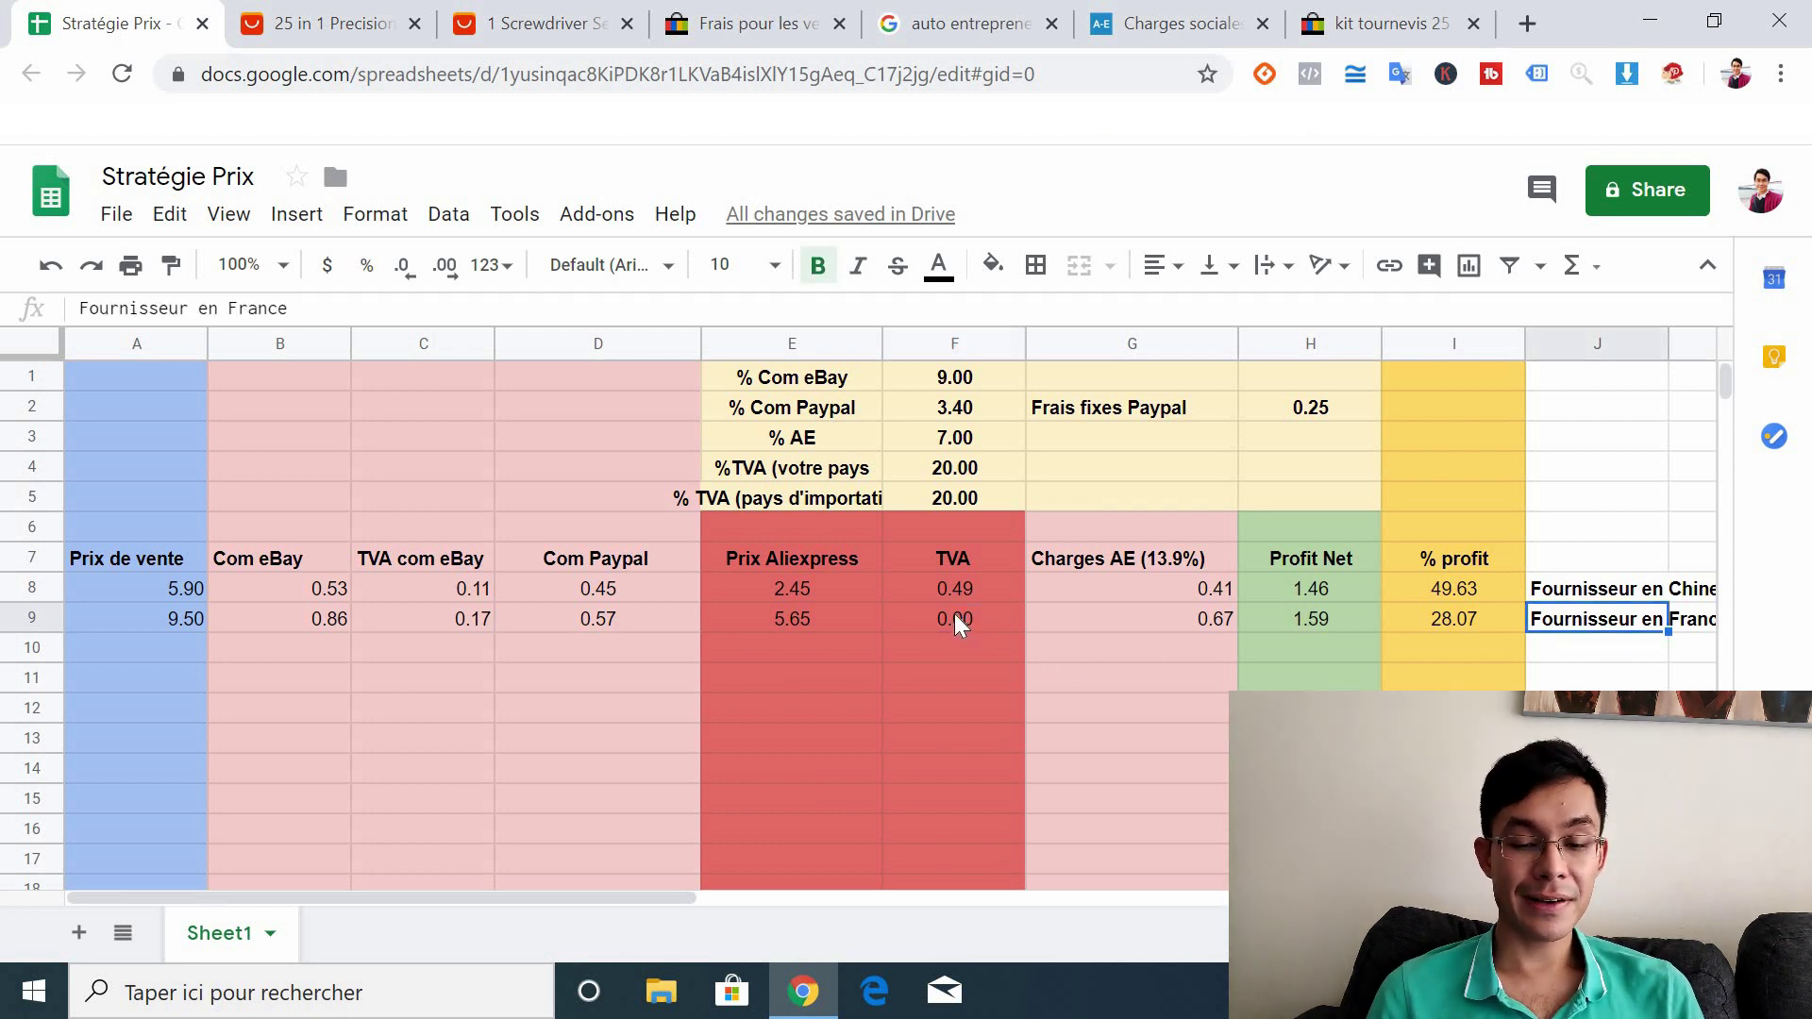
click(954, 614)
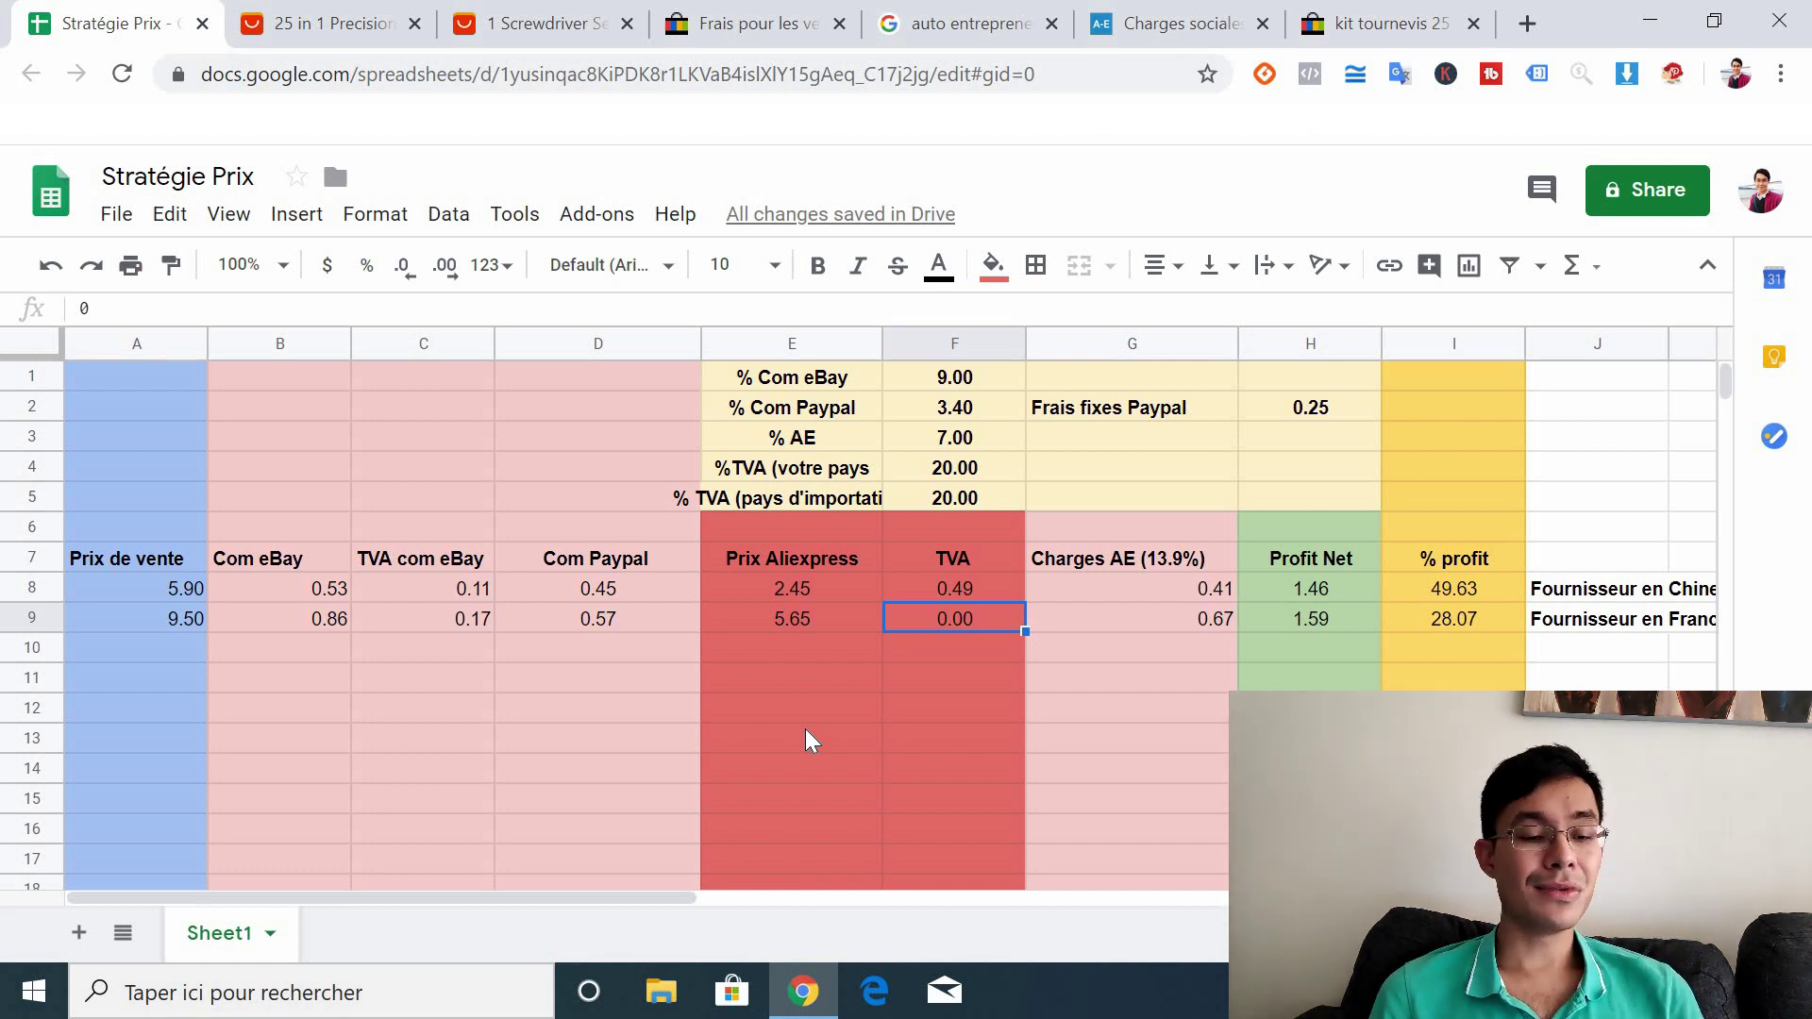
click(829, 467)
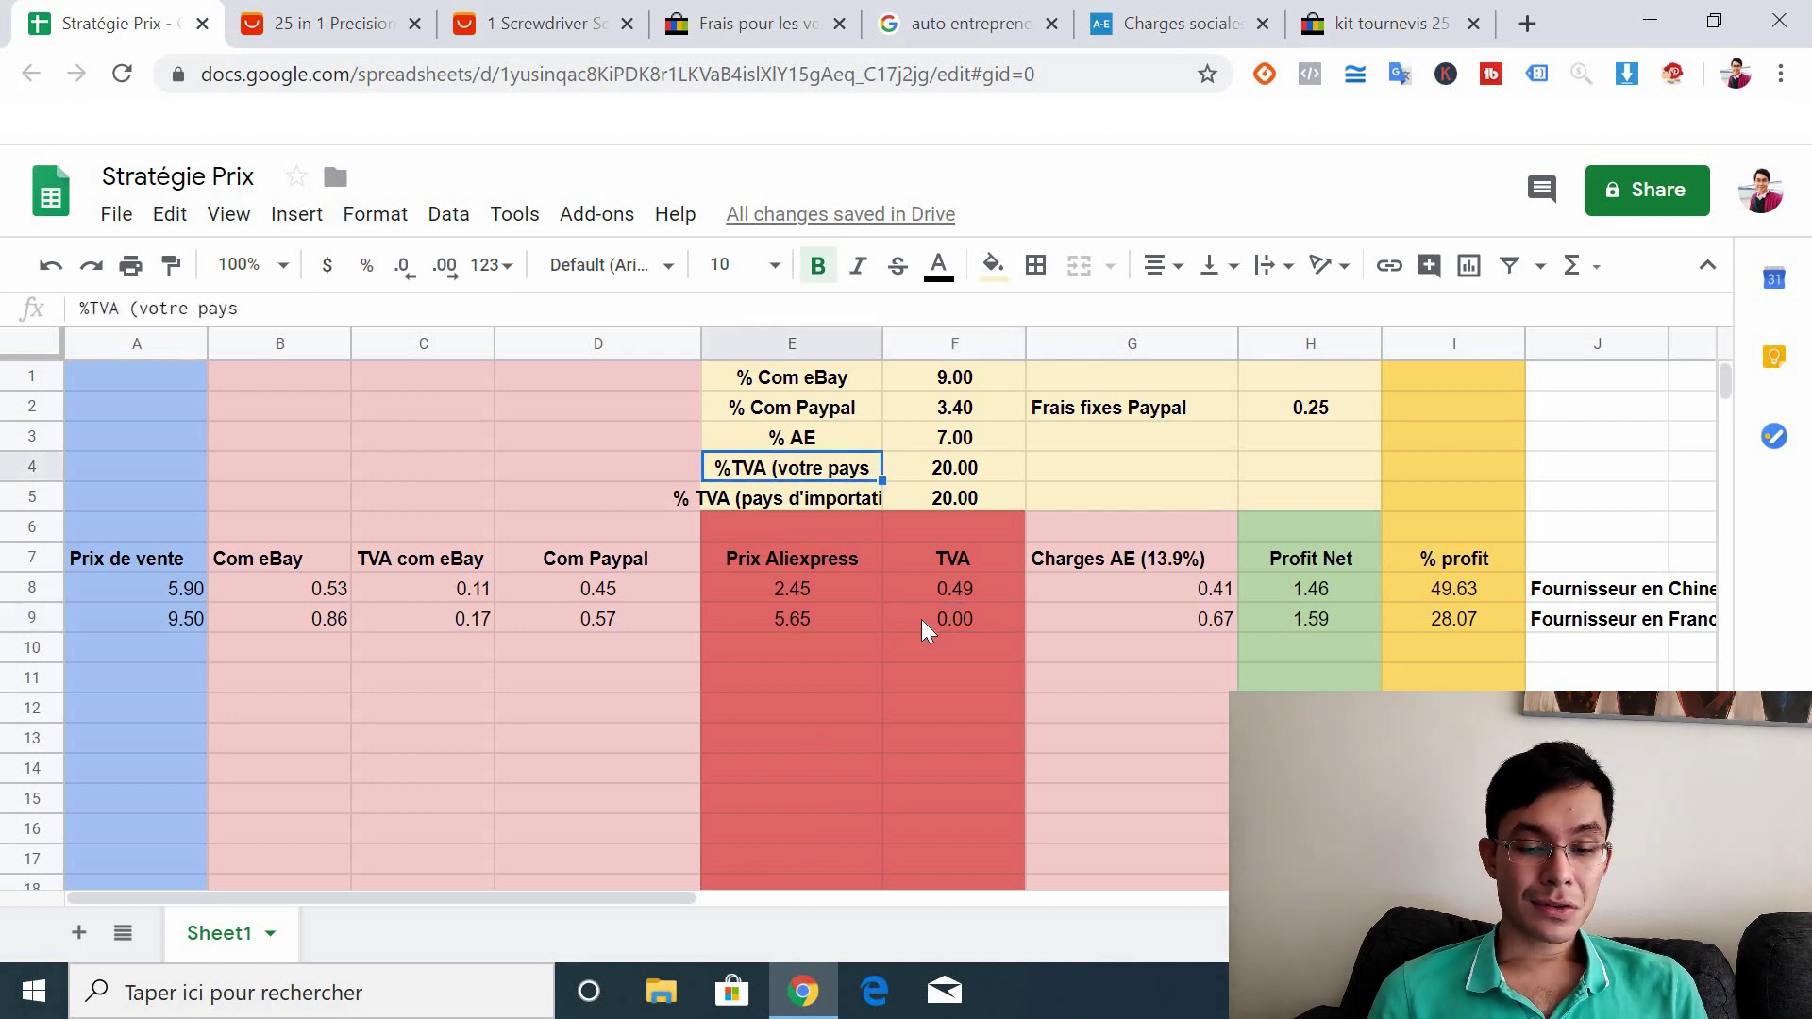
click(982, 583)
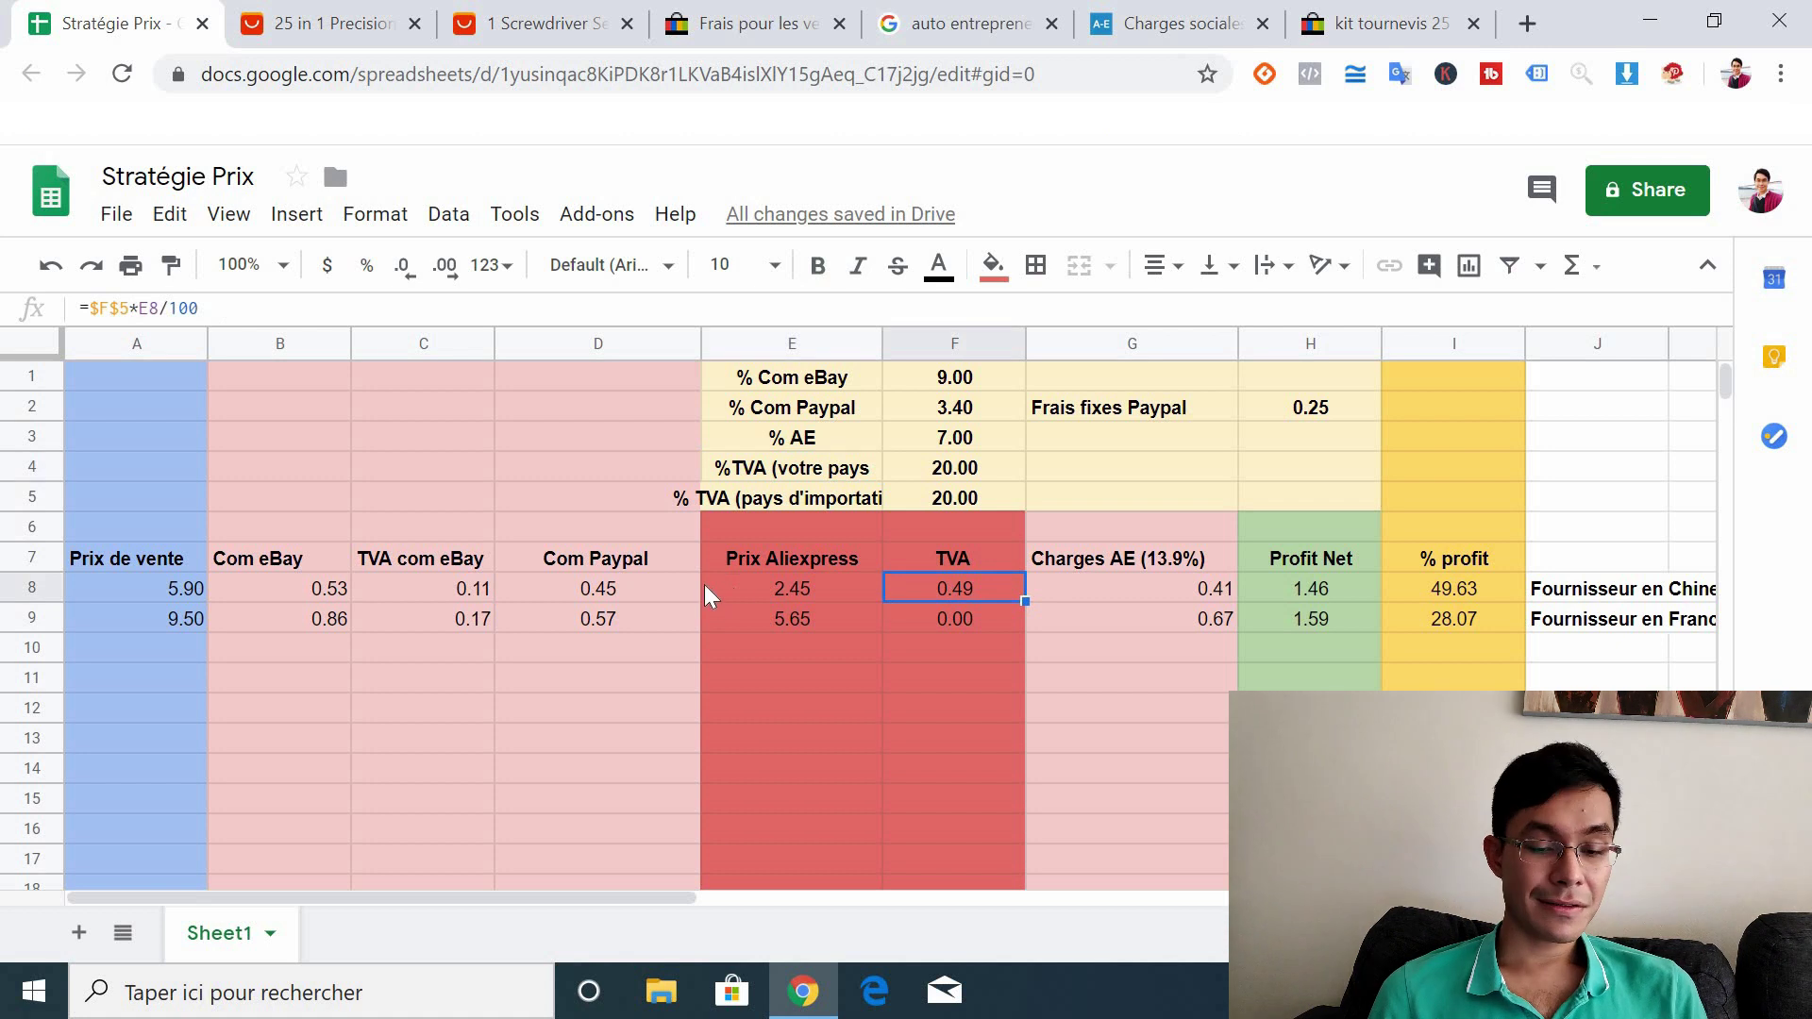
click(812, 615)
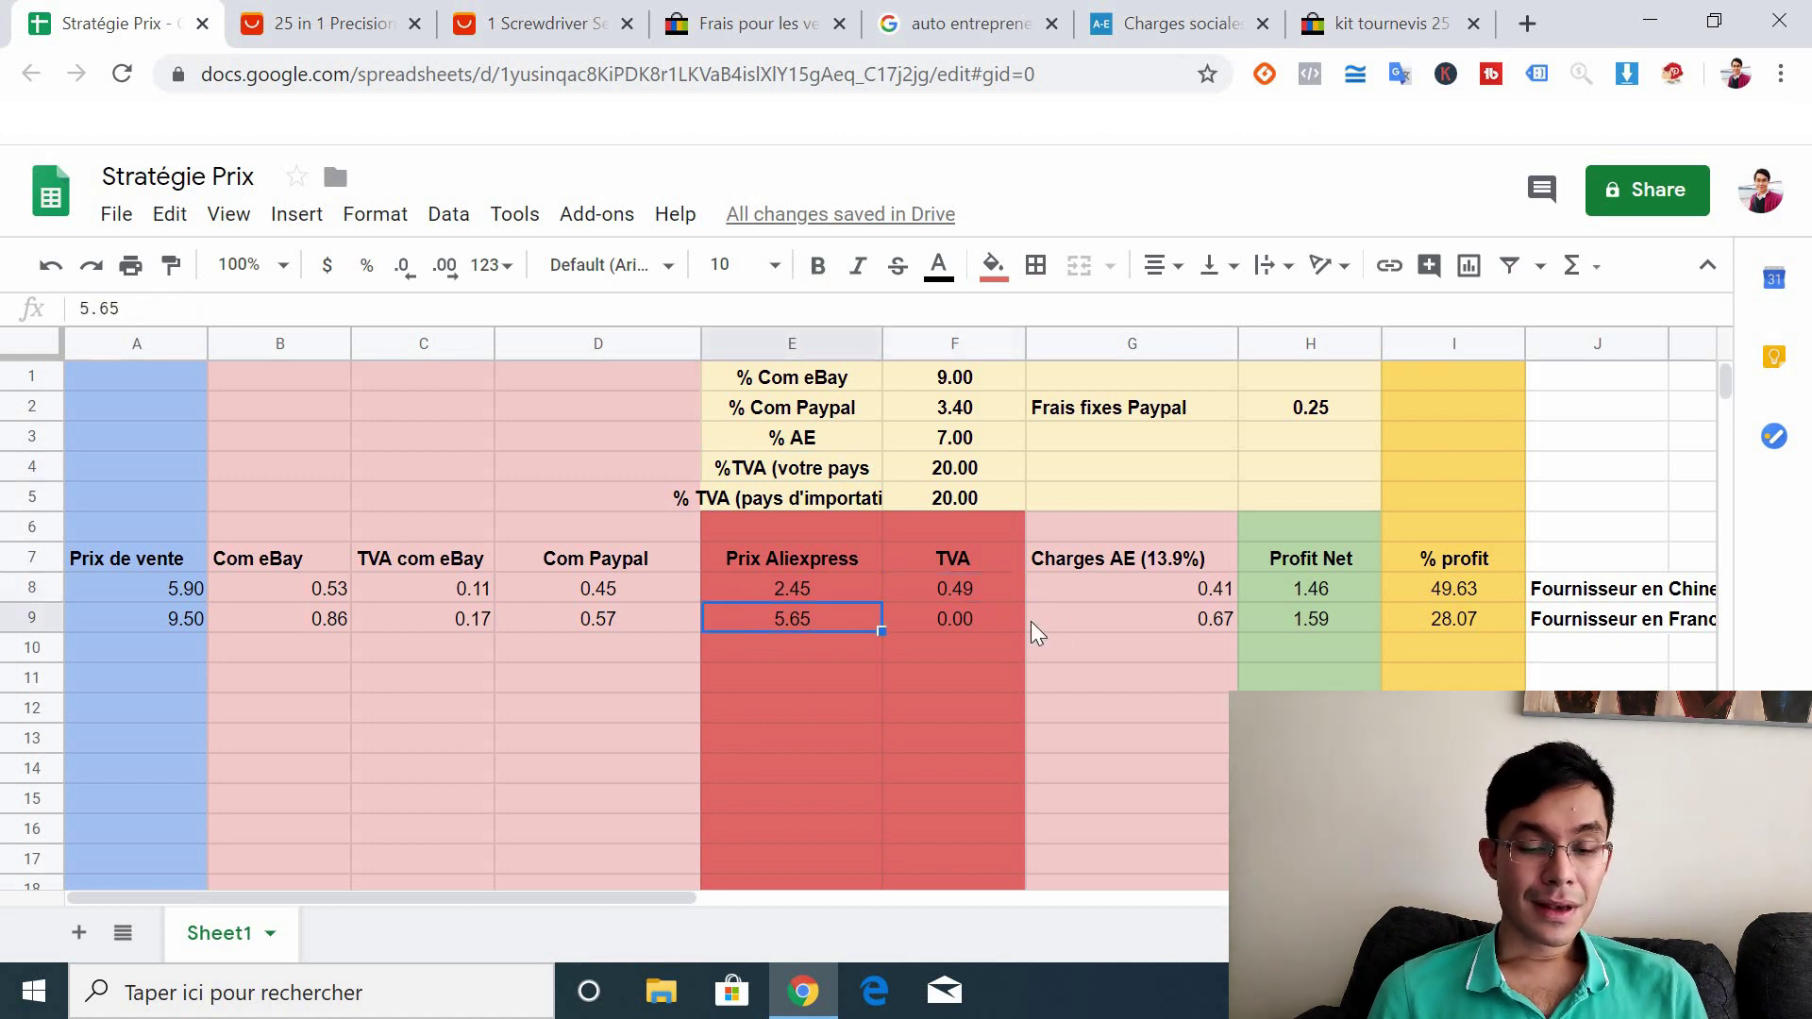
click(972, 630)
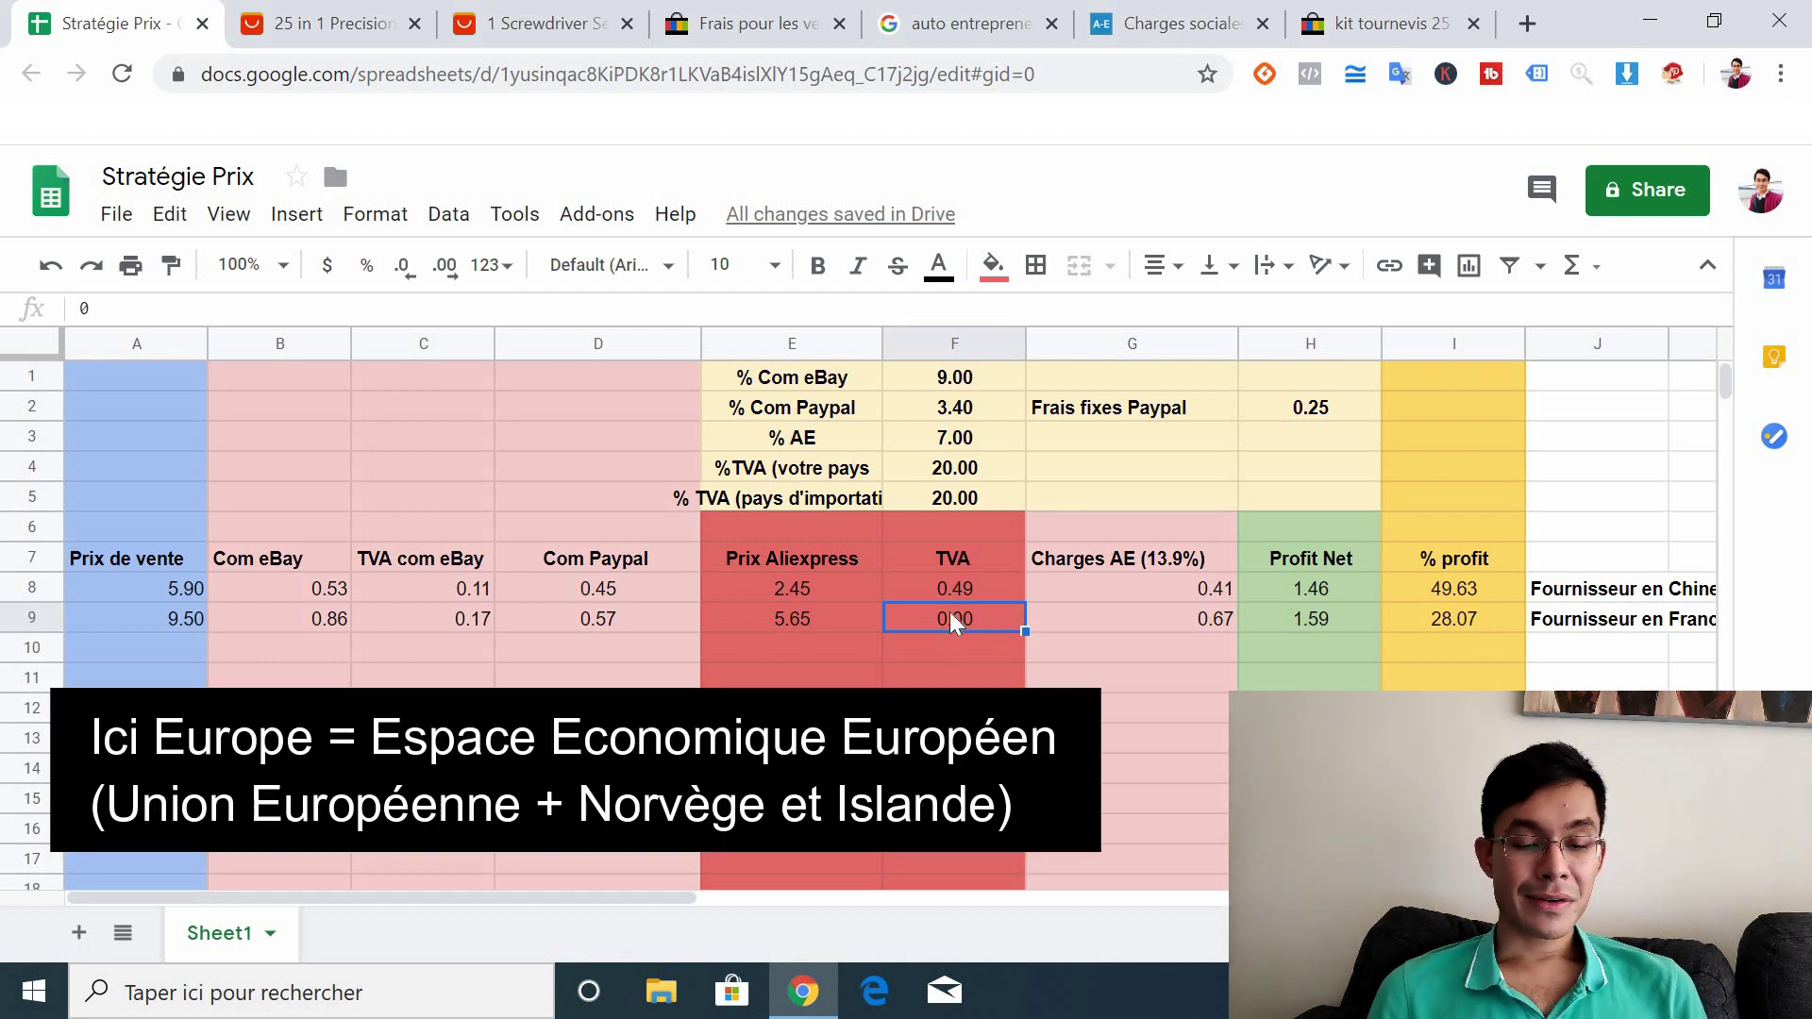
Compare the TVA on the China and France suppliers' AliExpress purchases in F8 and F9, and check the China supplier's TVA com eBay
click(921, 581)
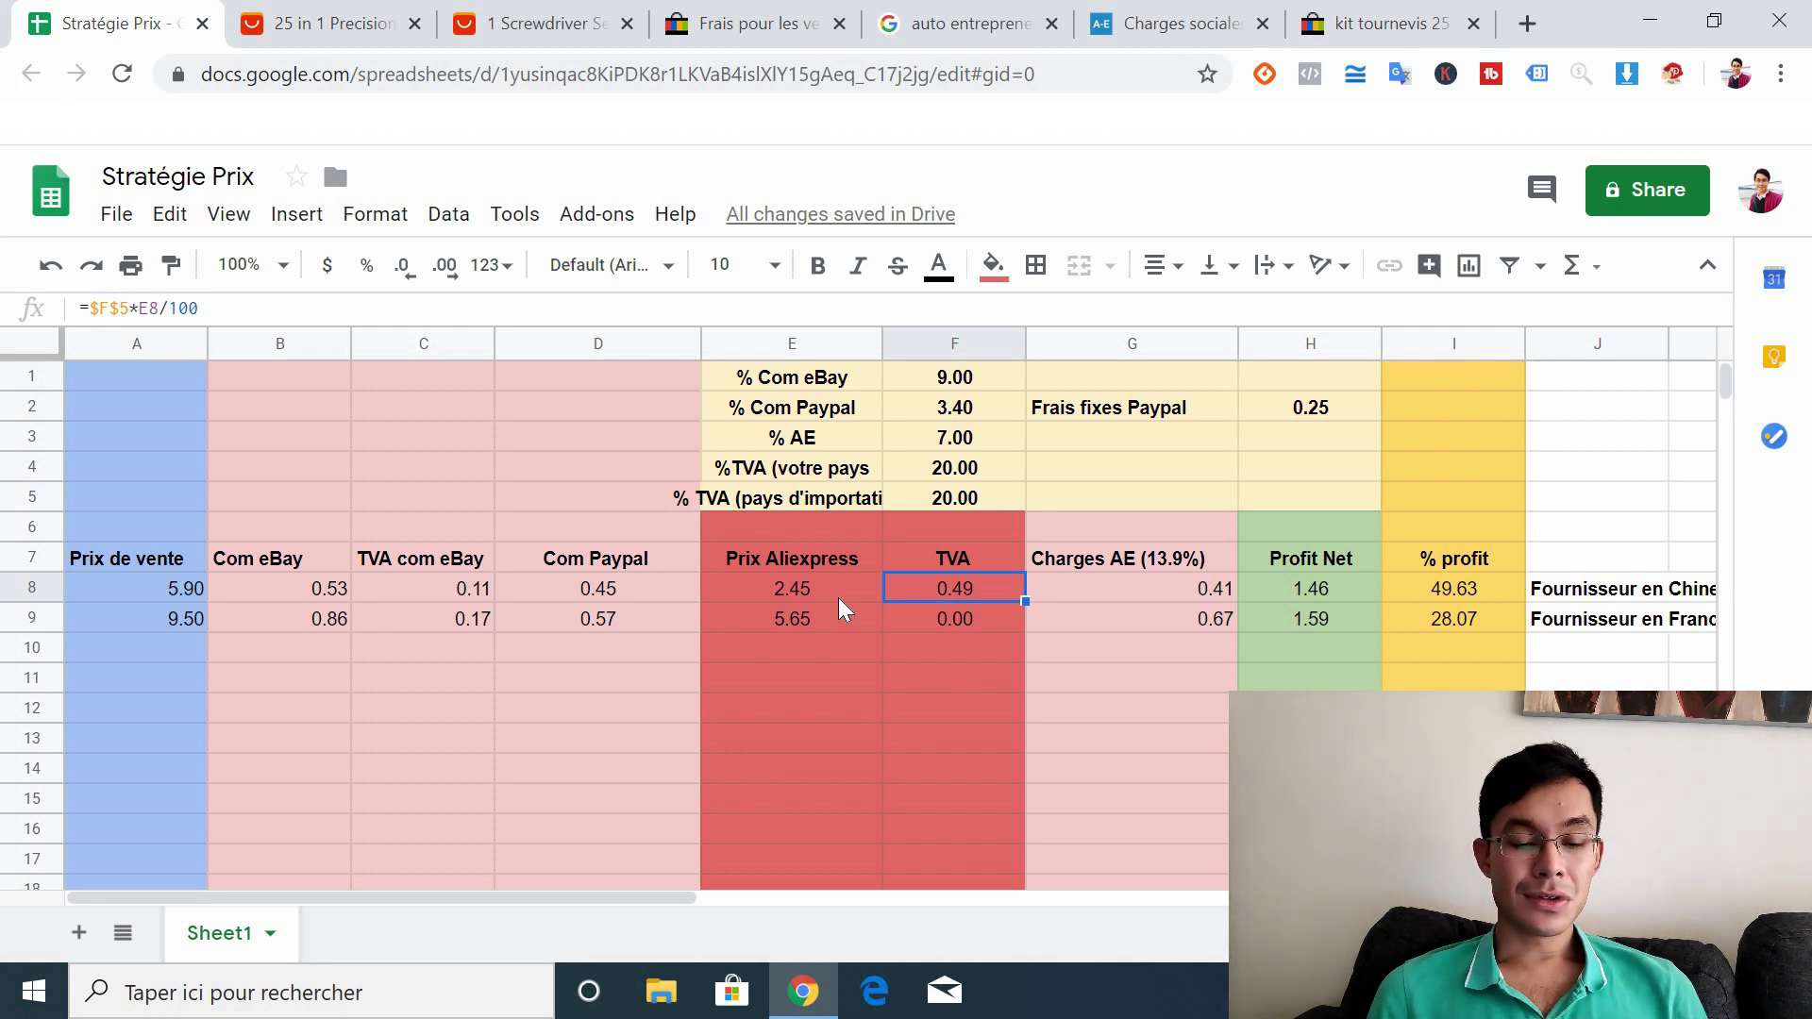
click(933, 615)
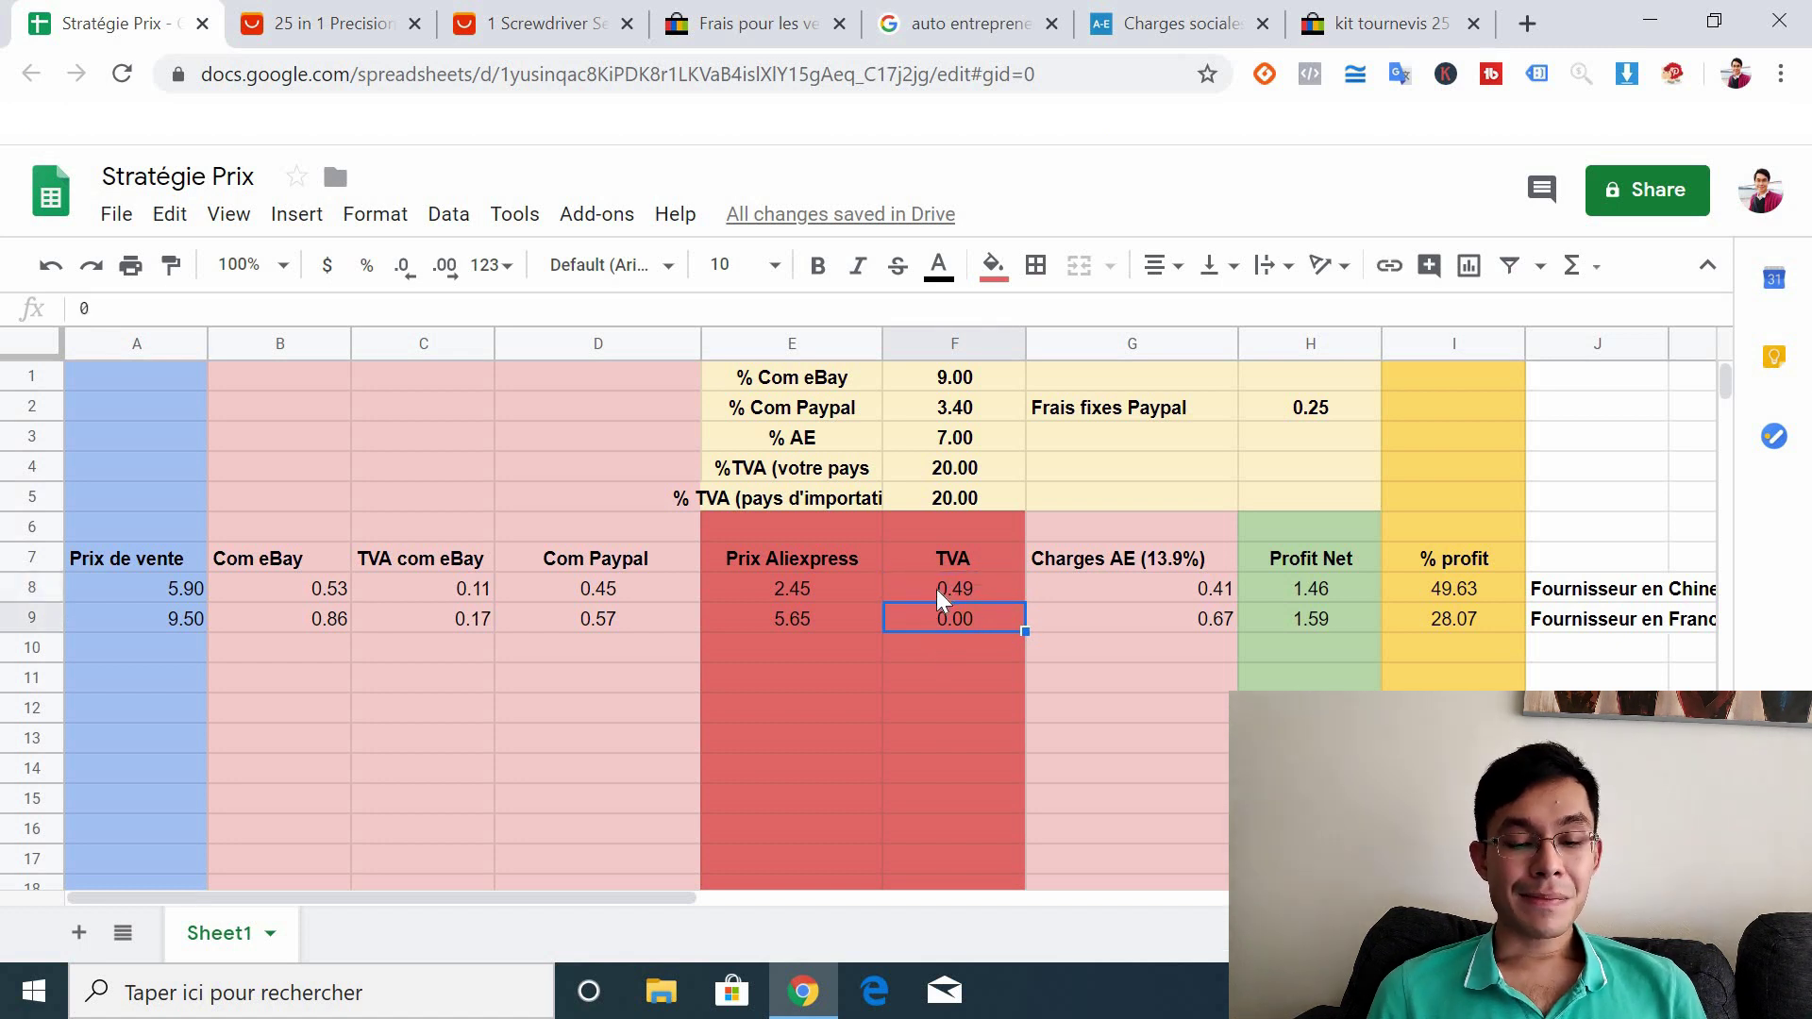
click(936, 588)
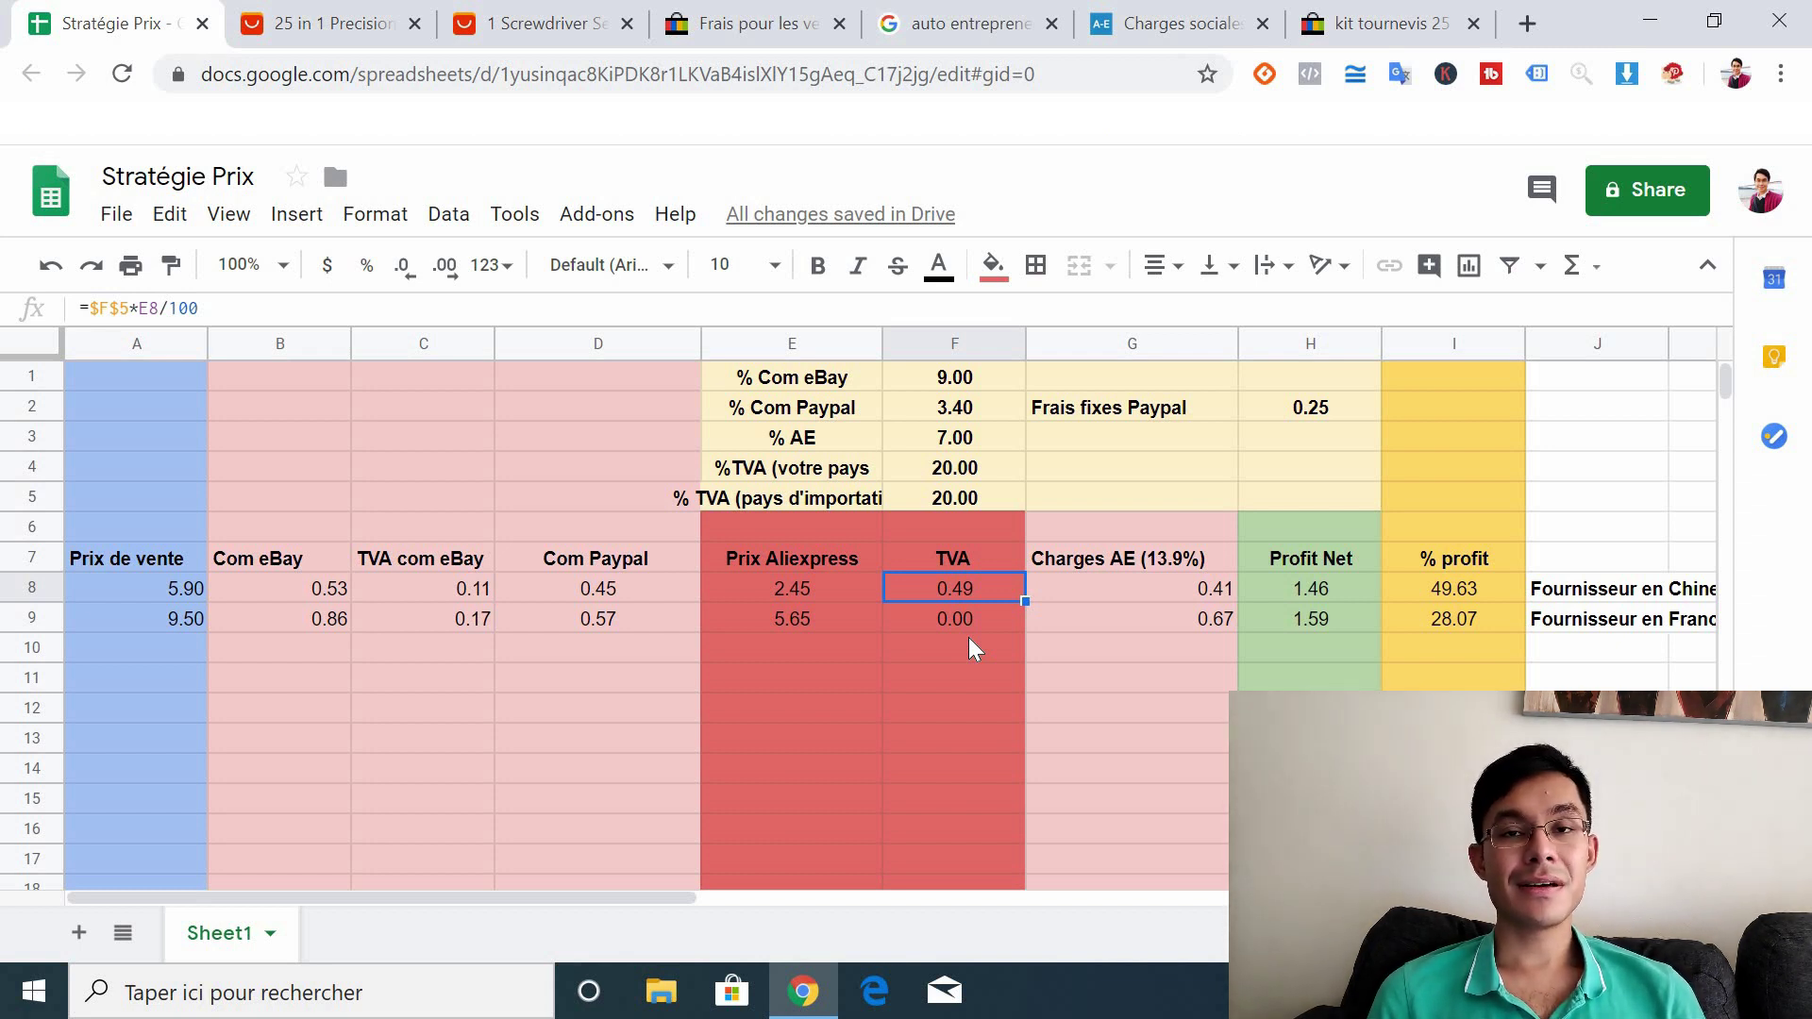
click(844, 590)
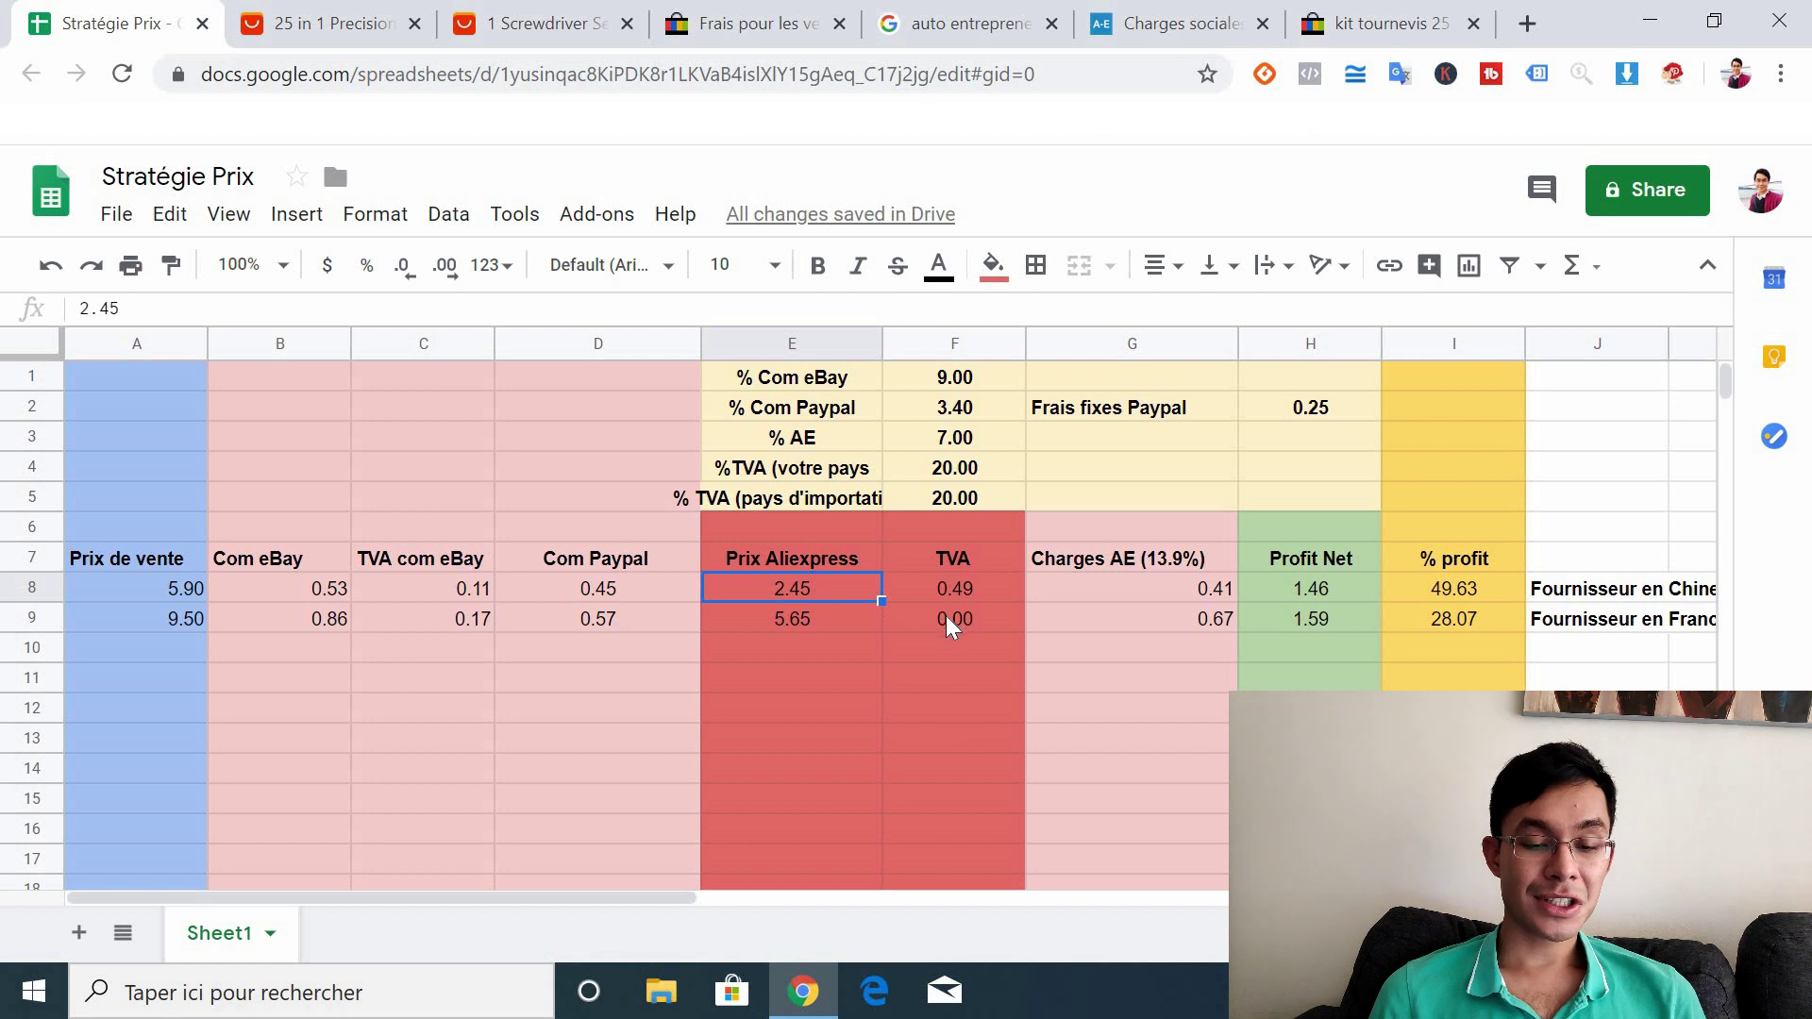
click(946, 619)
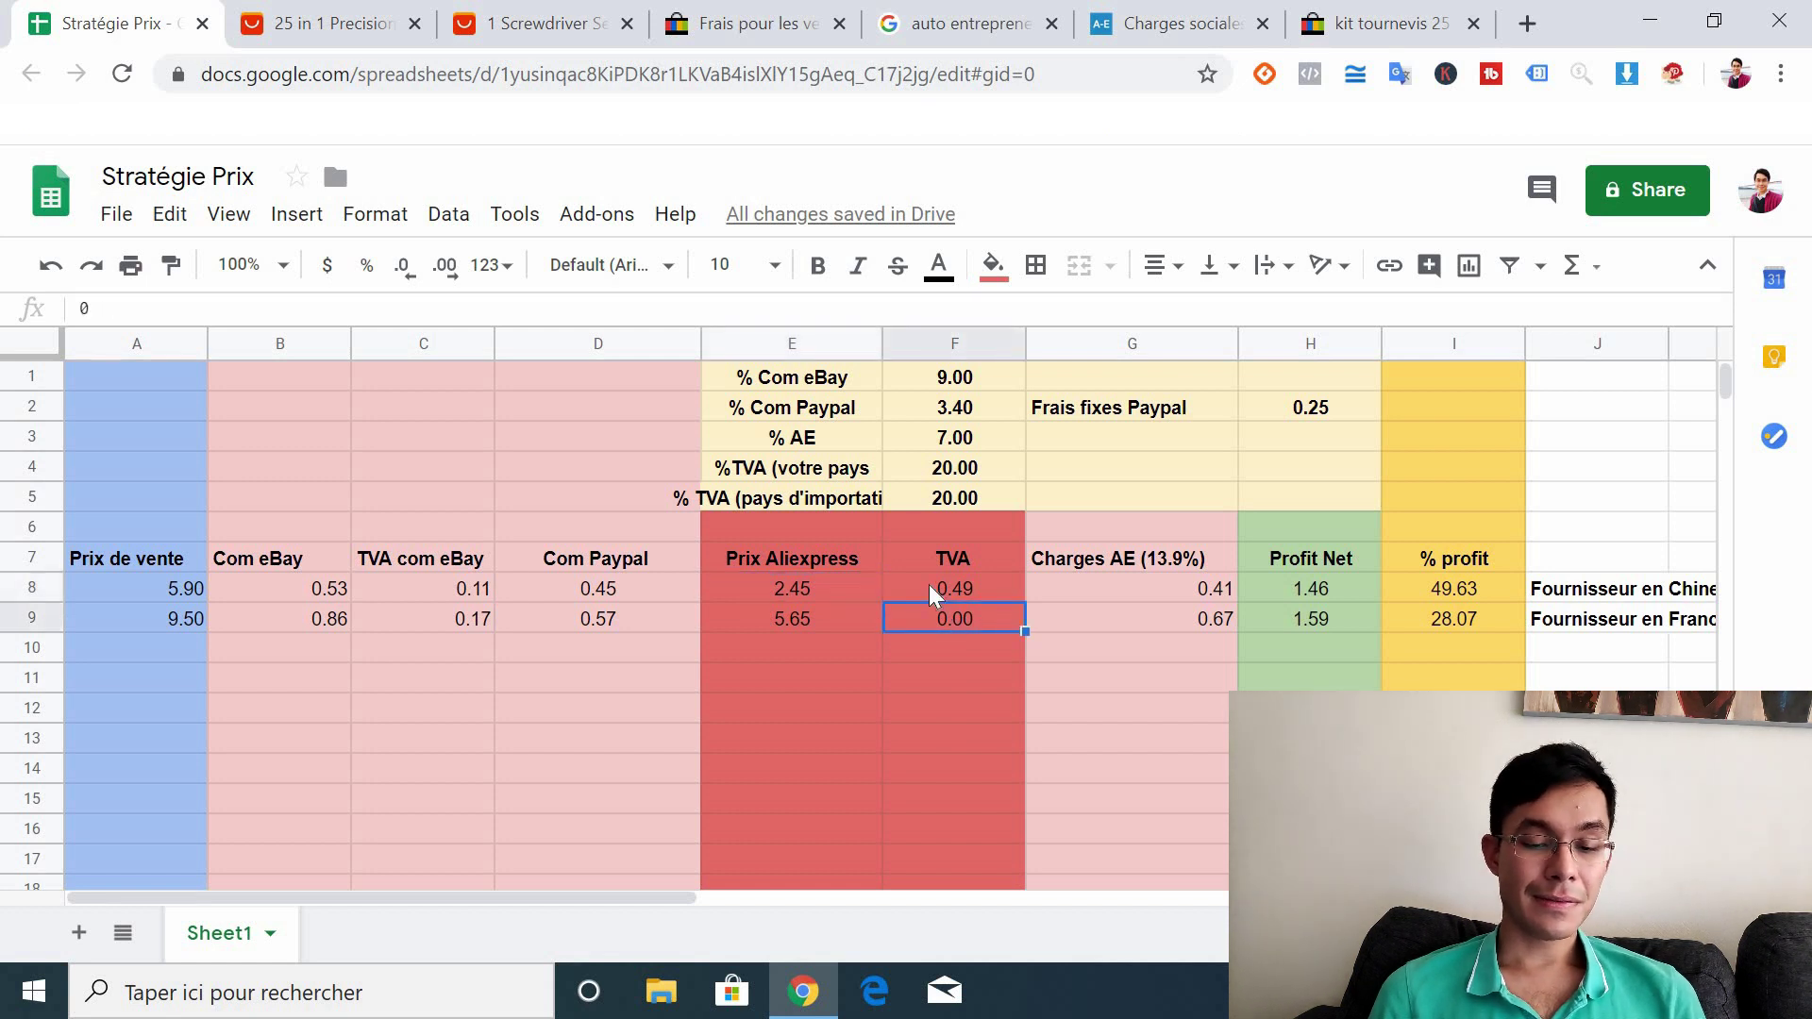
click(928, 587)
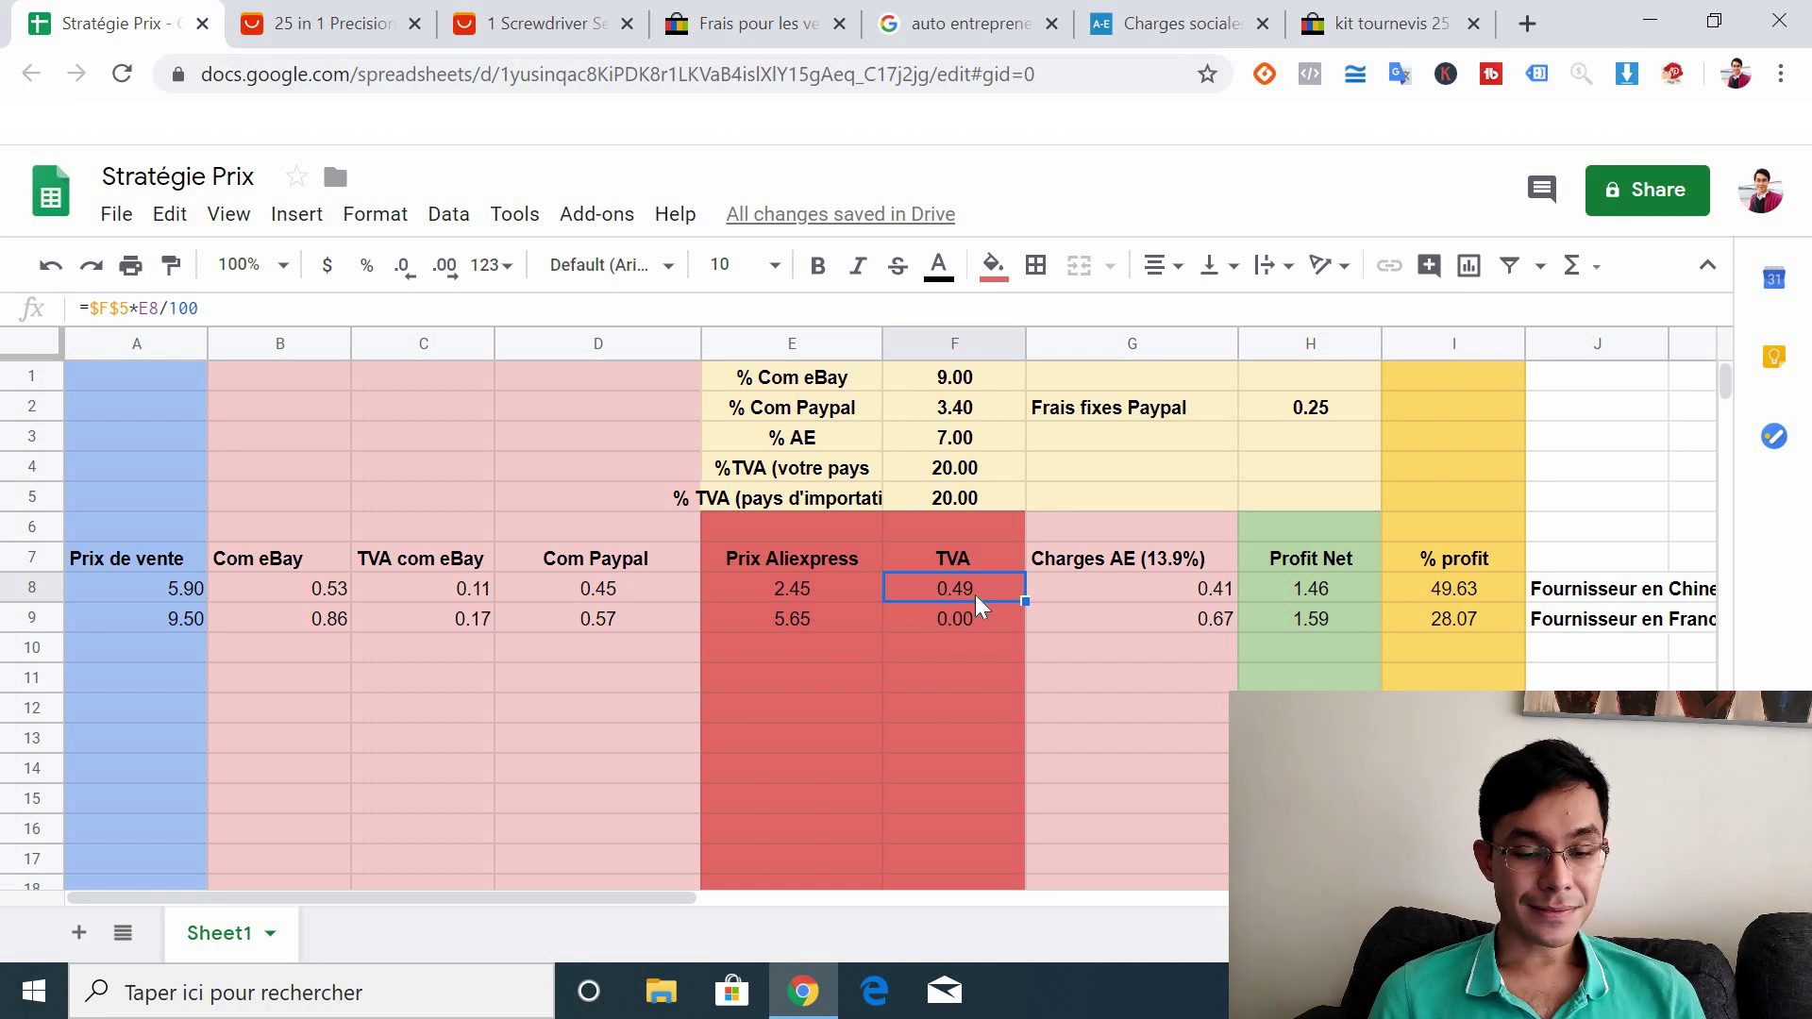
click(927, 618)
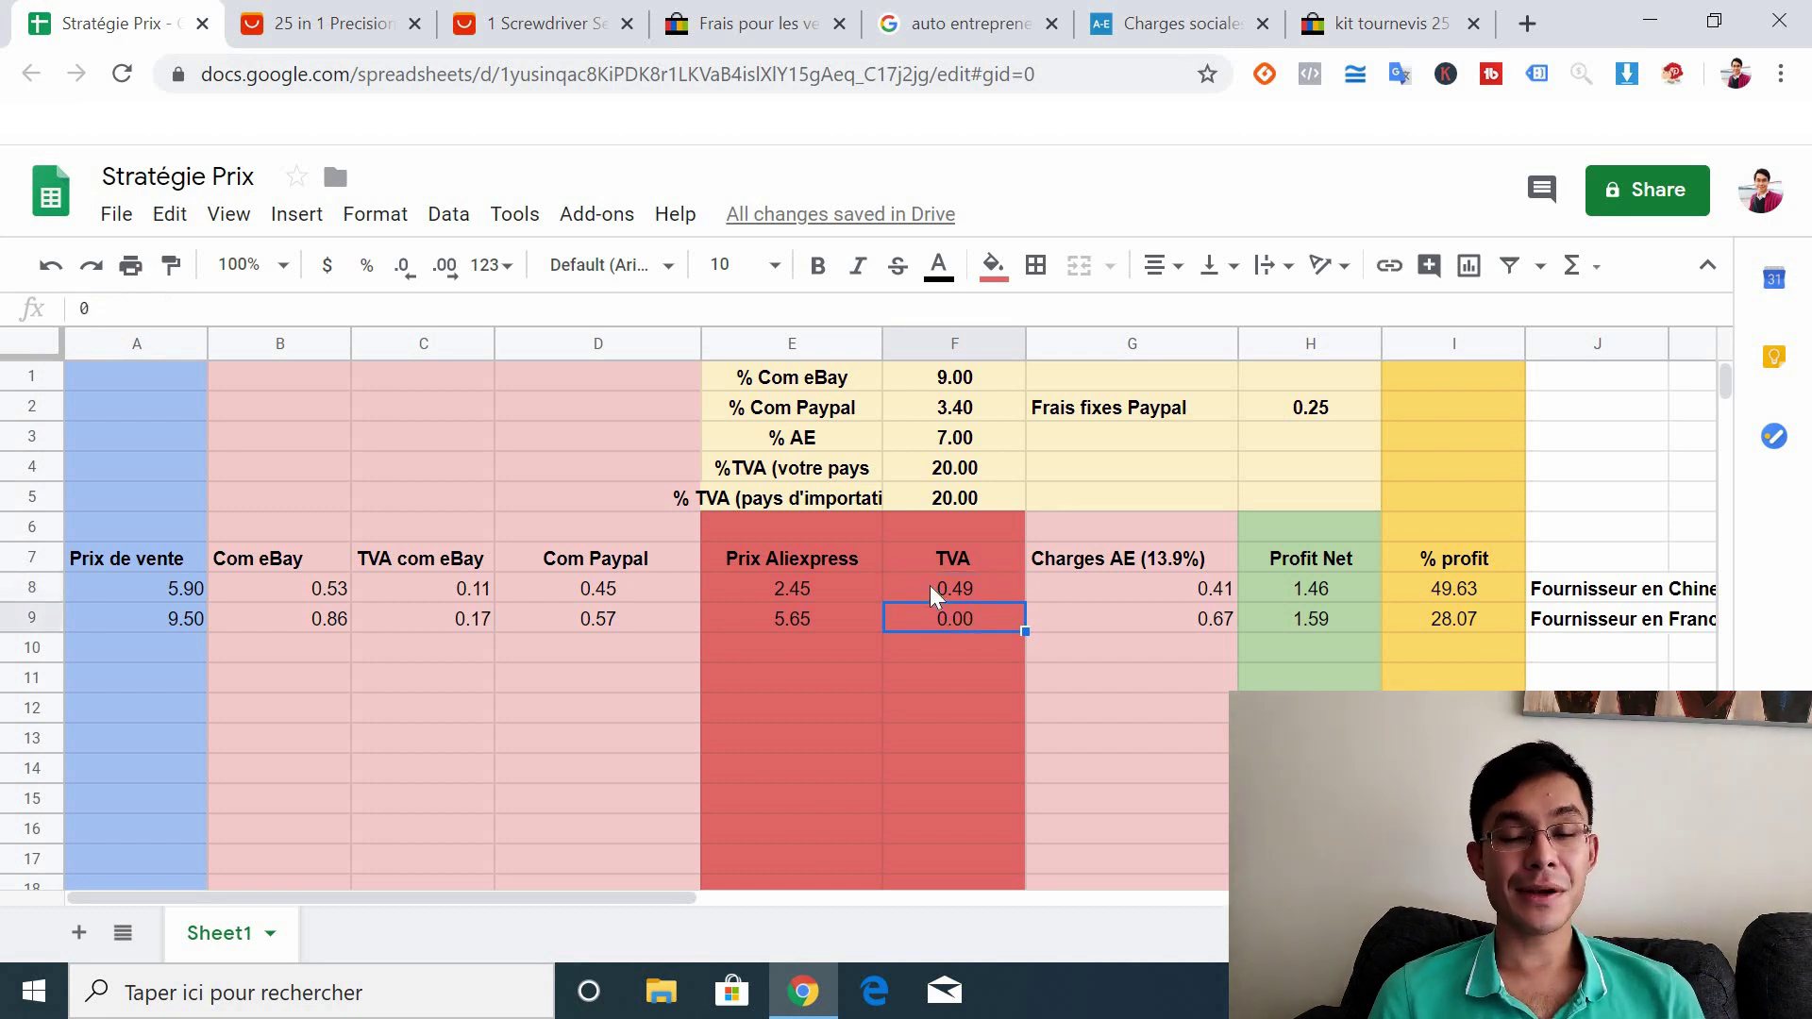
click(930, 585)
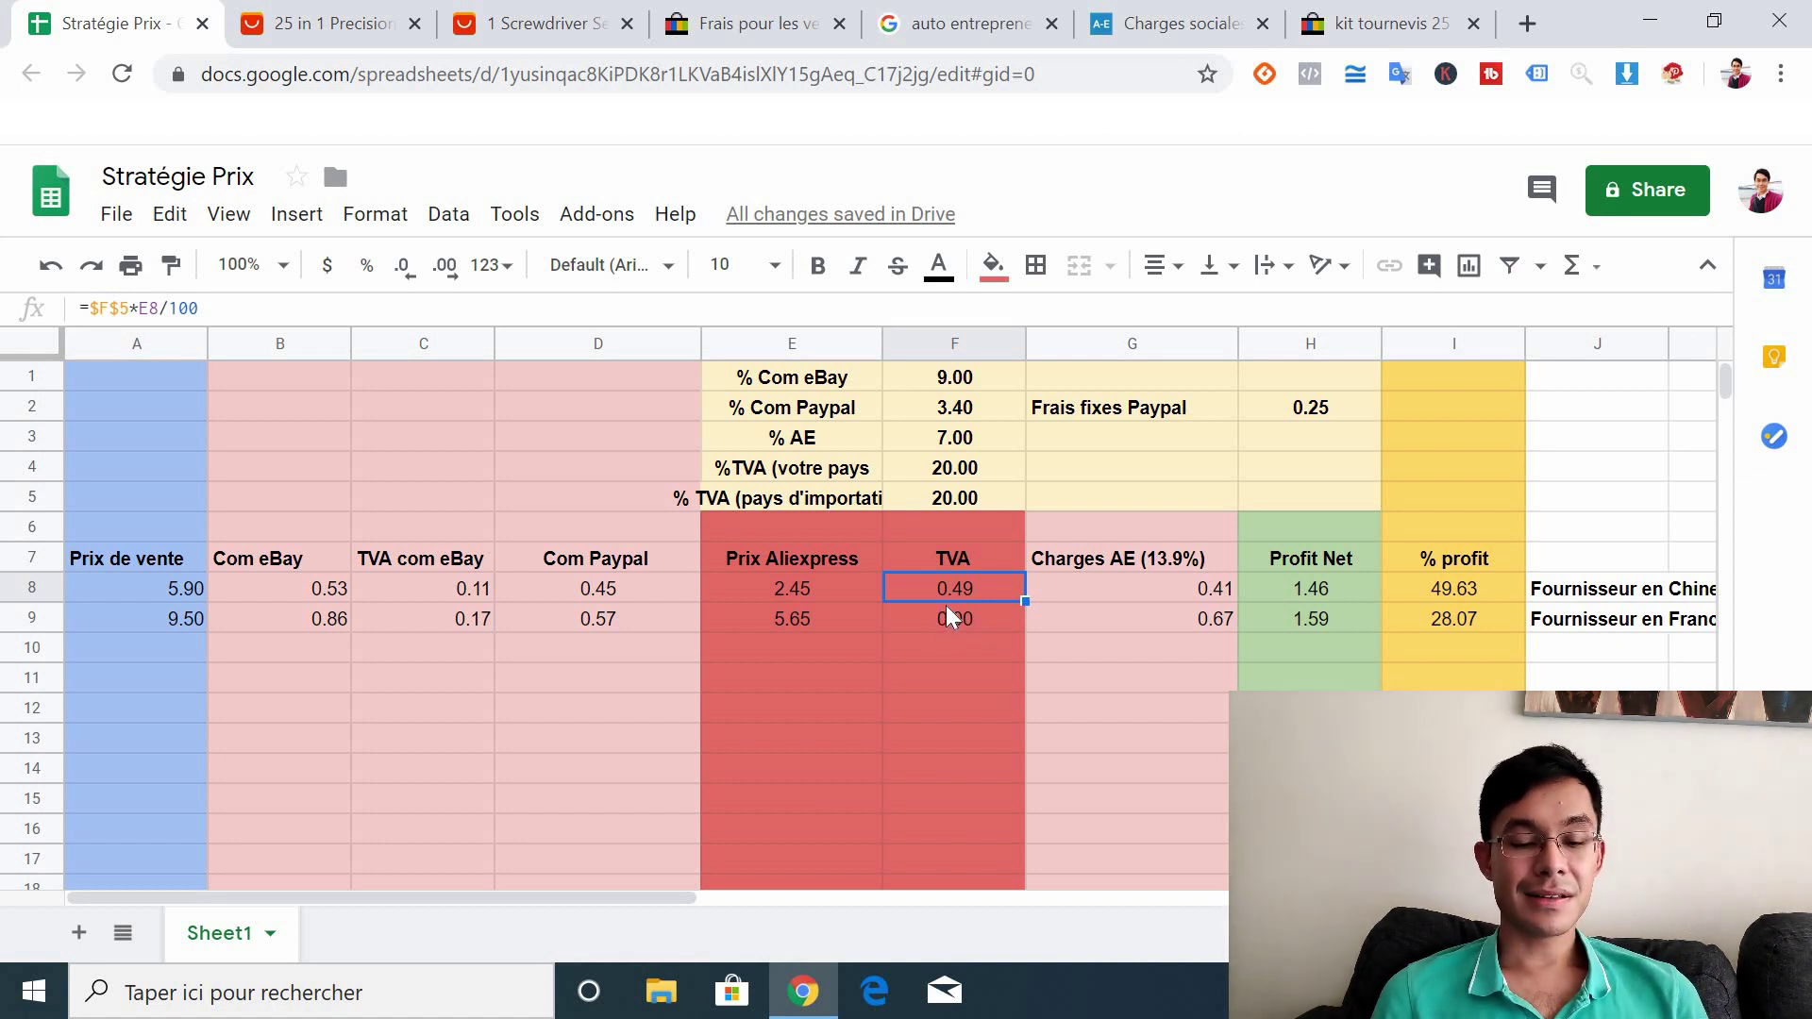
click(972, 625)
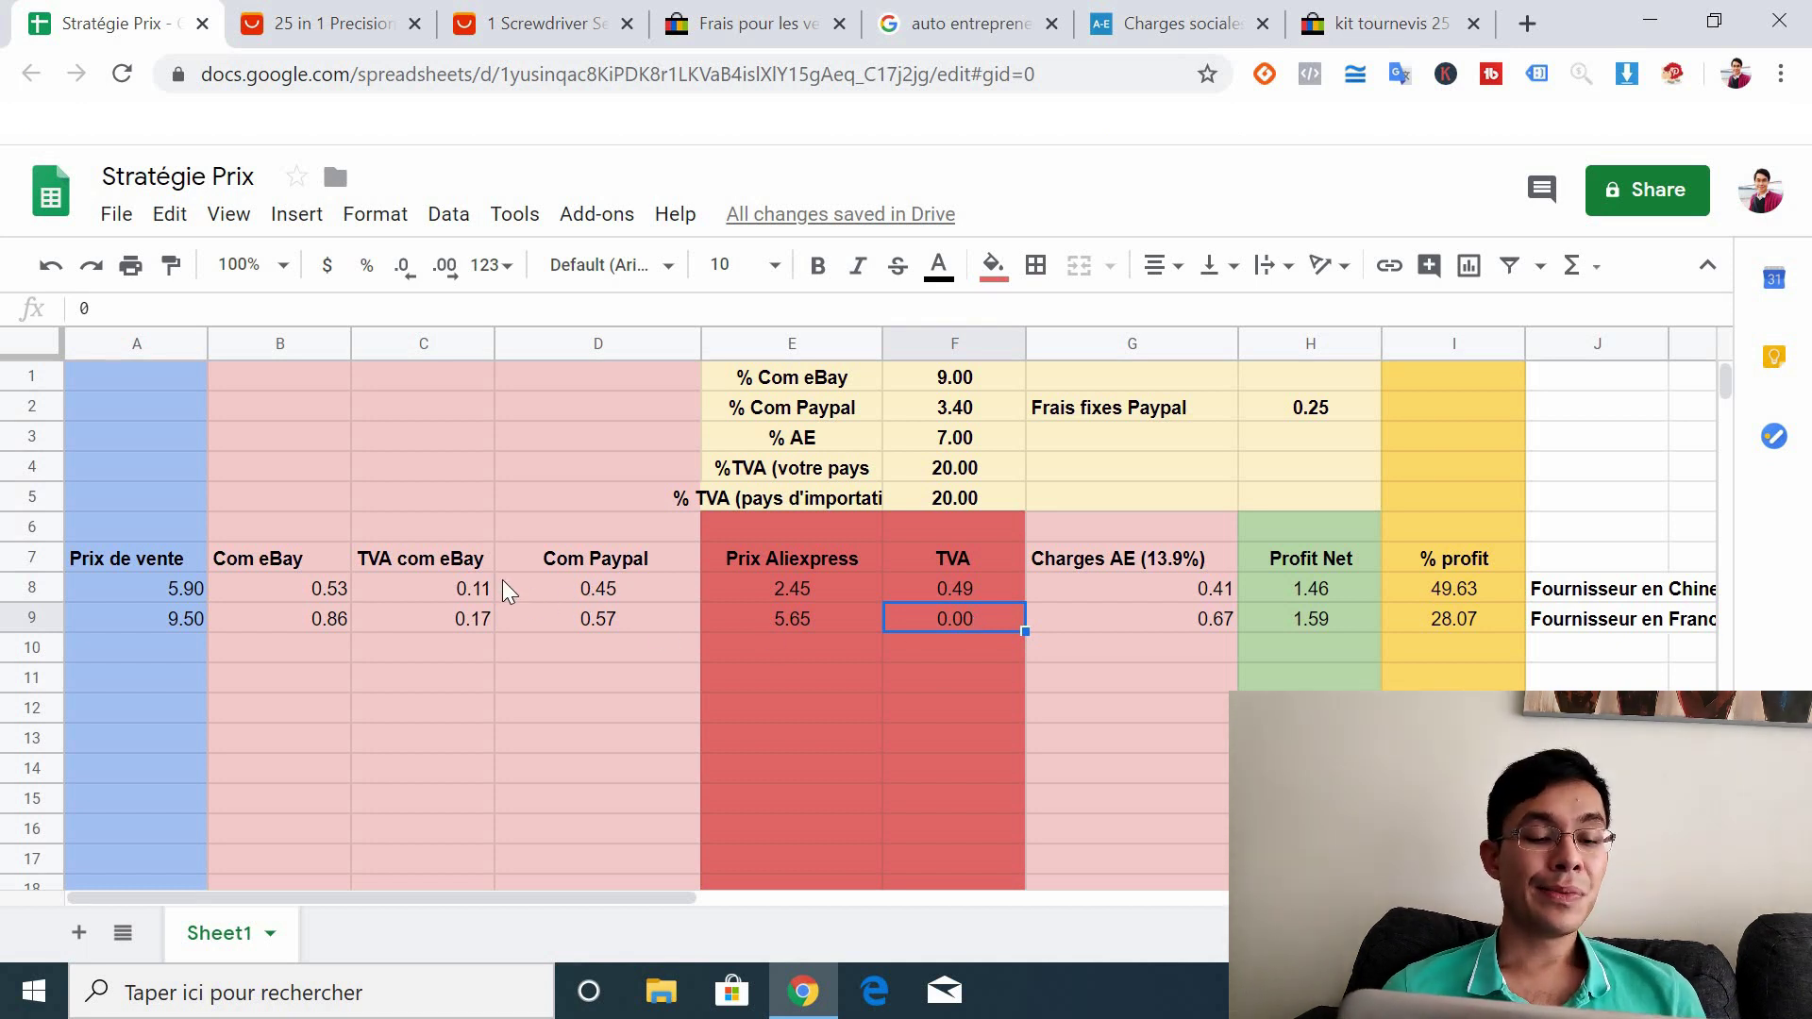
click(456, 581)
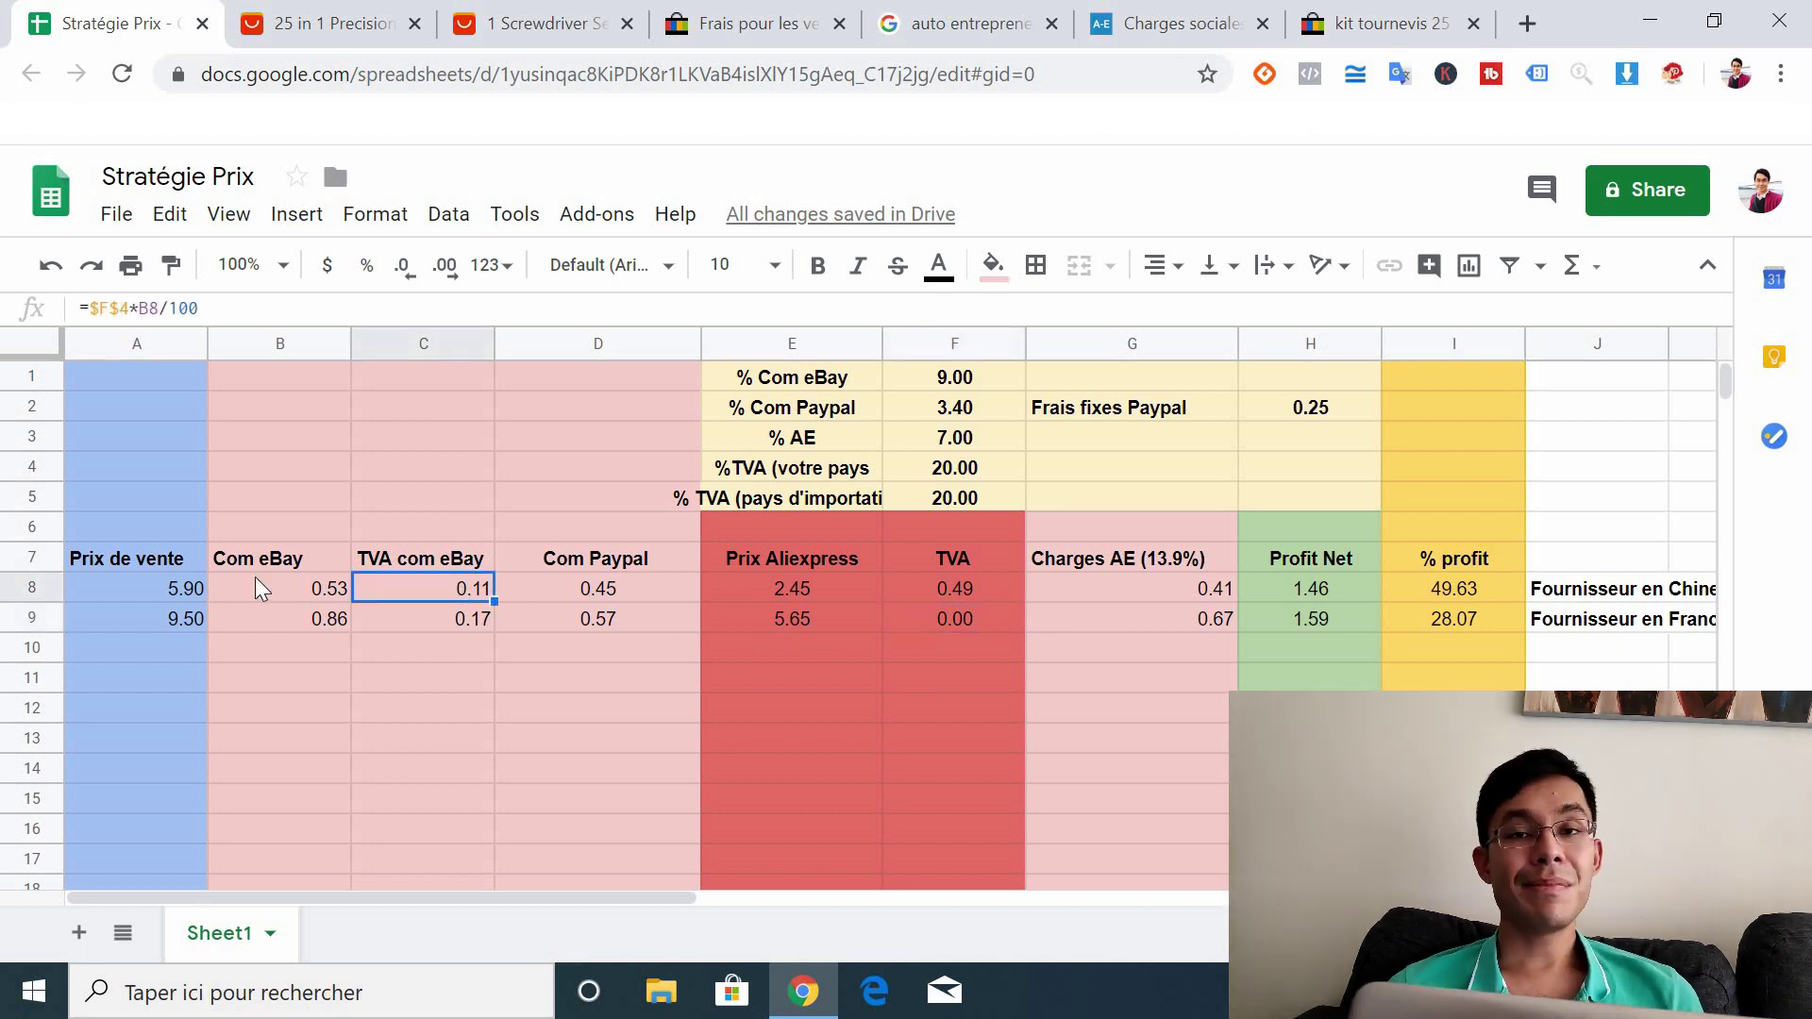